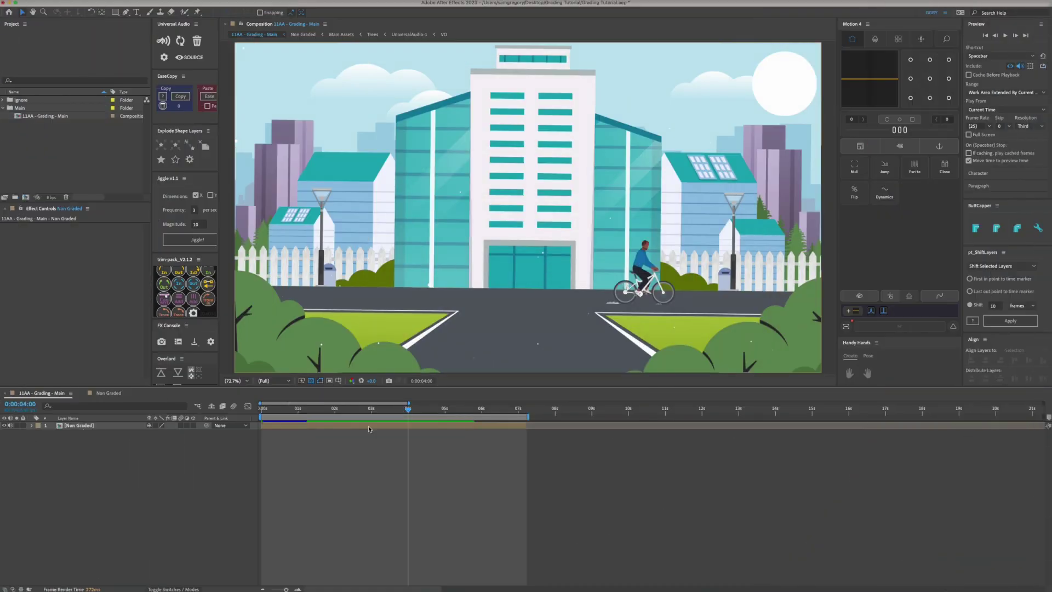
- Look inside the Non Graded precomp, then scrub the cyclist's ride back to the four-second frame
click(369, 428)
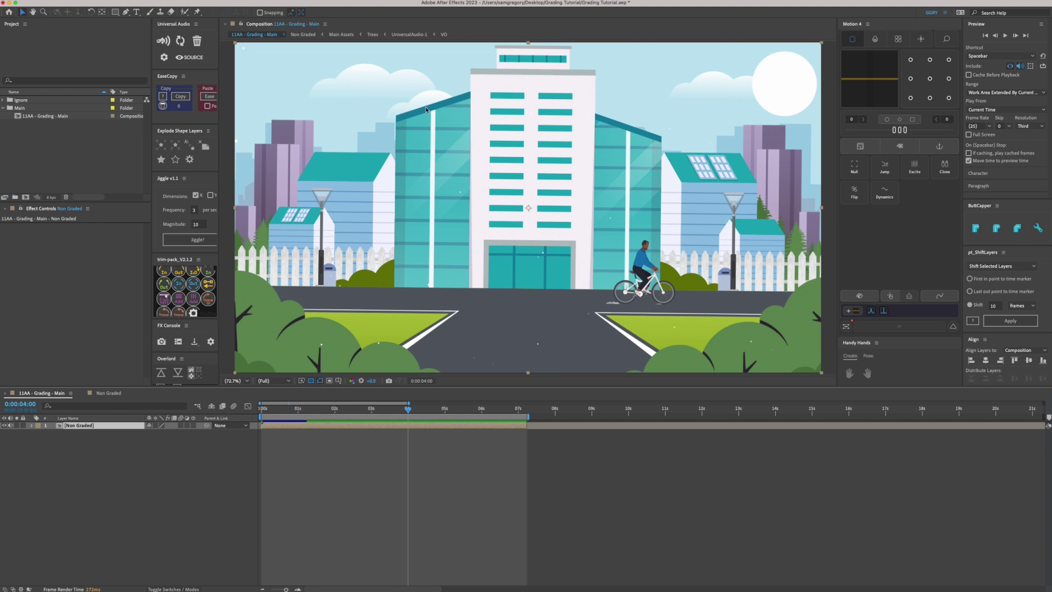
double_click(433, 428)
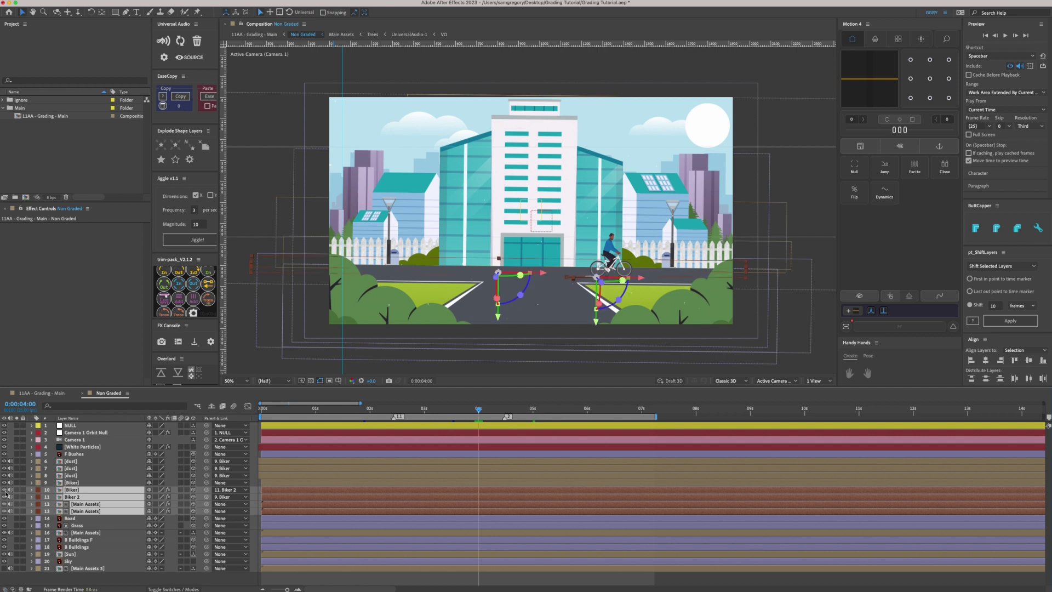
click(48, 398)
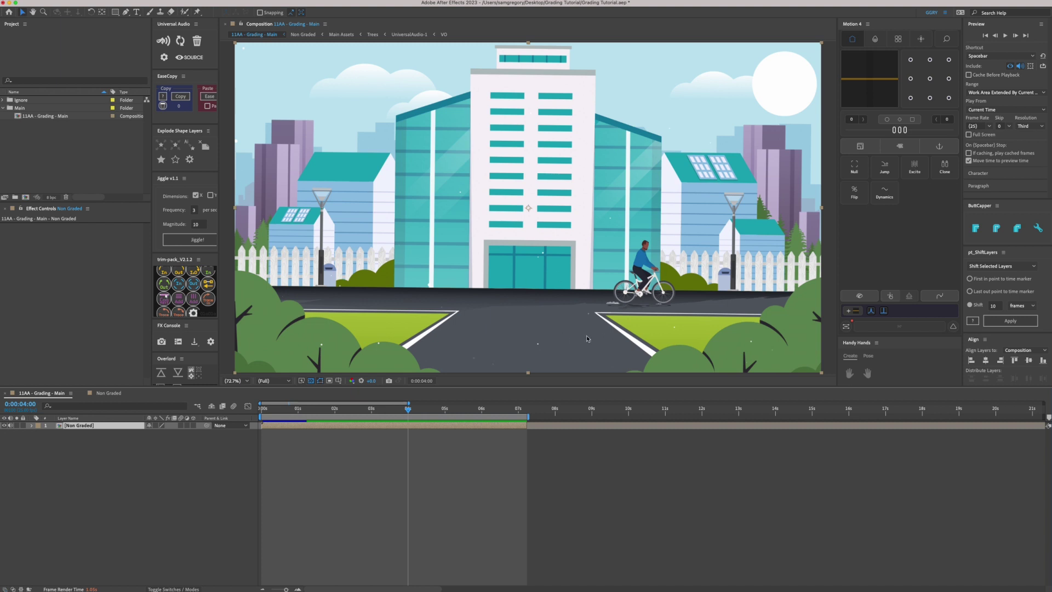
click(478, 453)
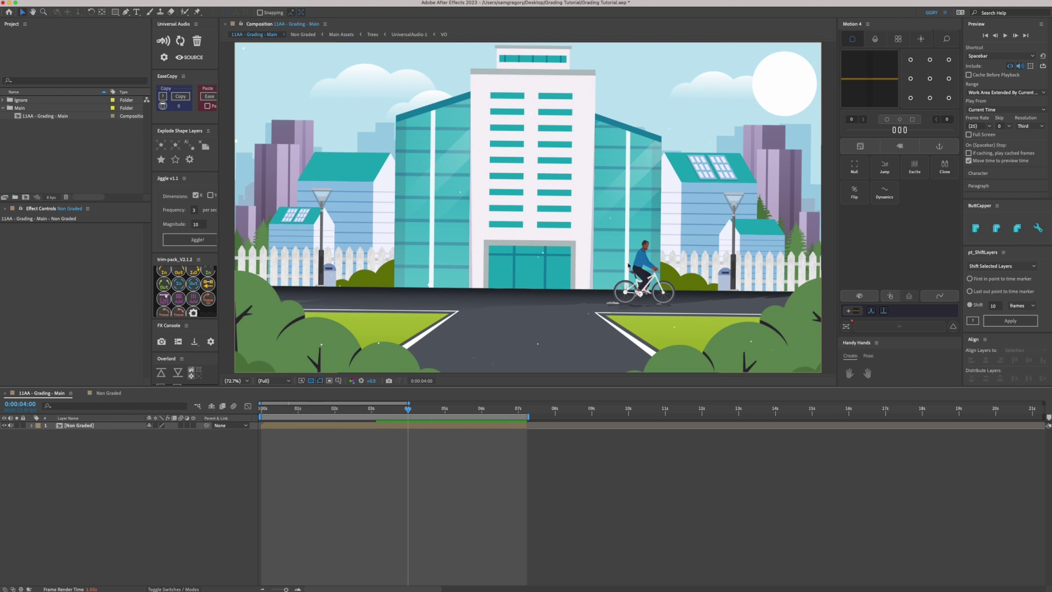
drag(286, 410, 350, 411)
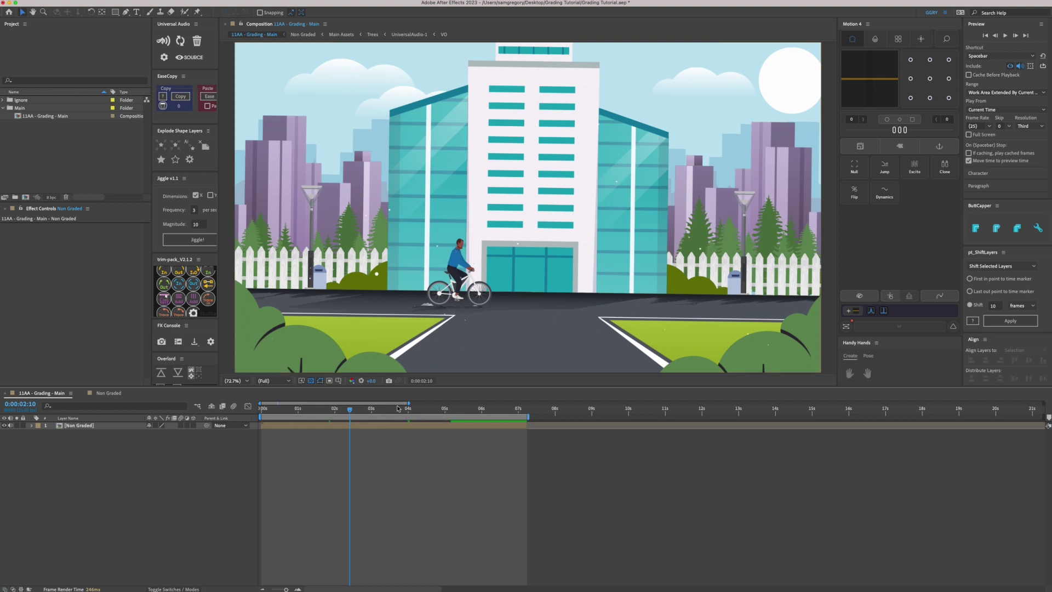
click(375, 410)
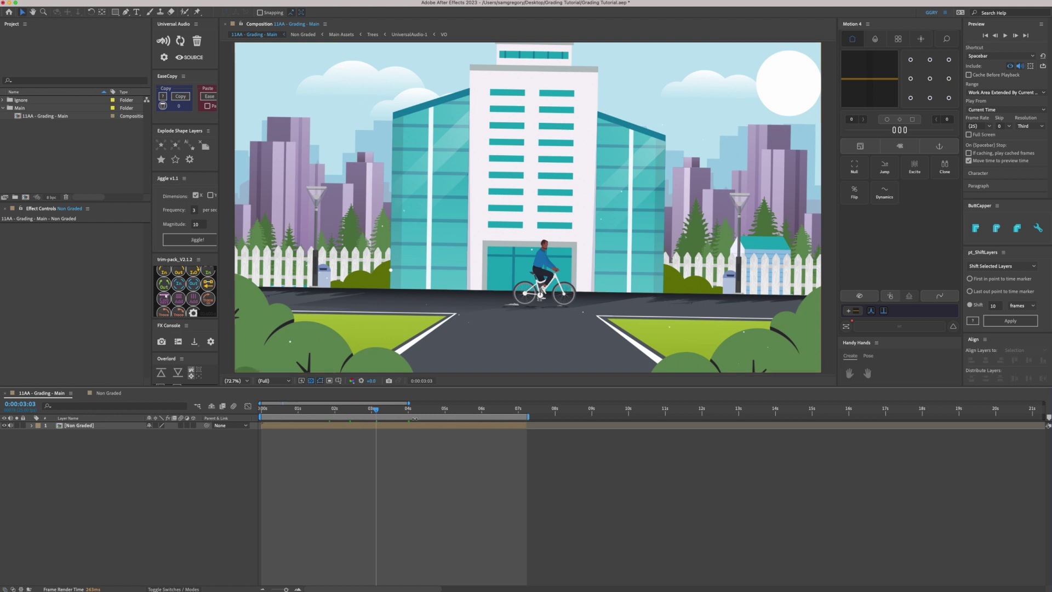
click(409, 410)
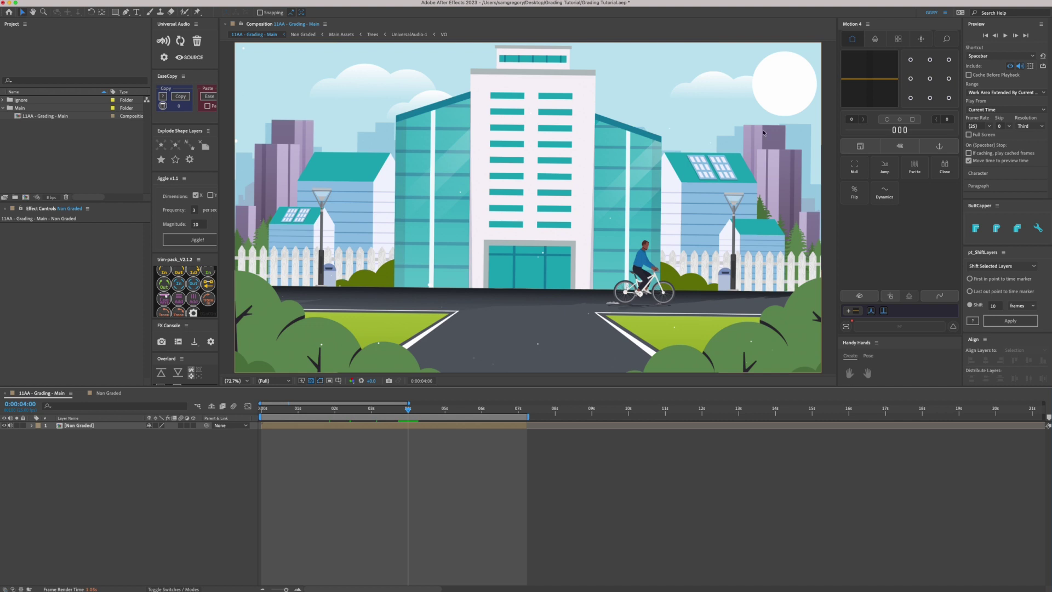
- In Non Graded, apply Camera Lens Blur to F Bushes with a Blur Radius of 10
double_click(432, 426)
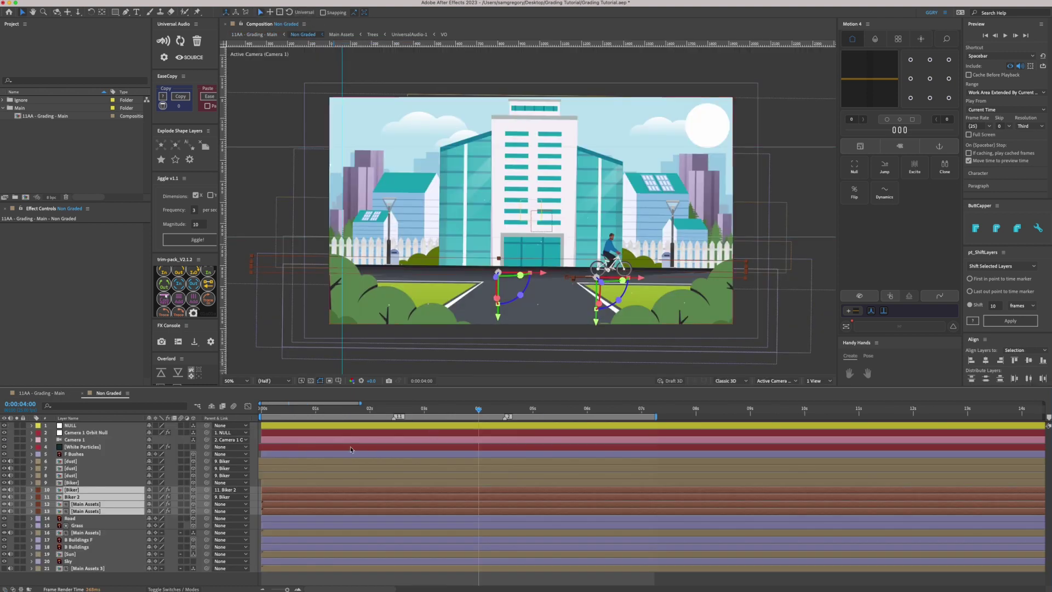
click(347, 454)
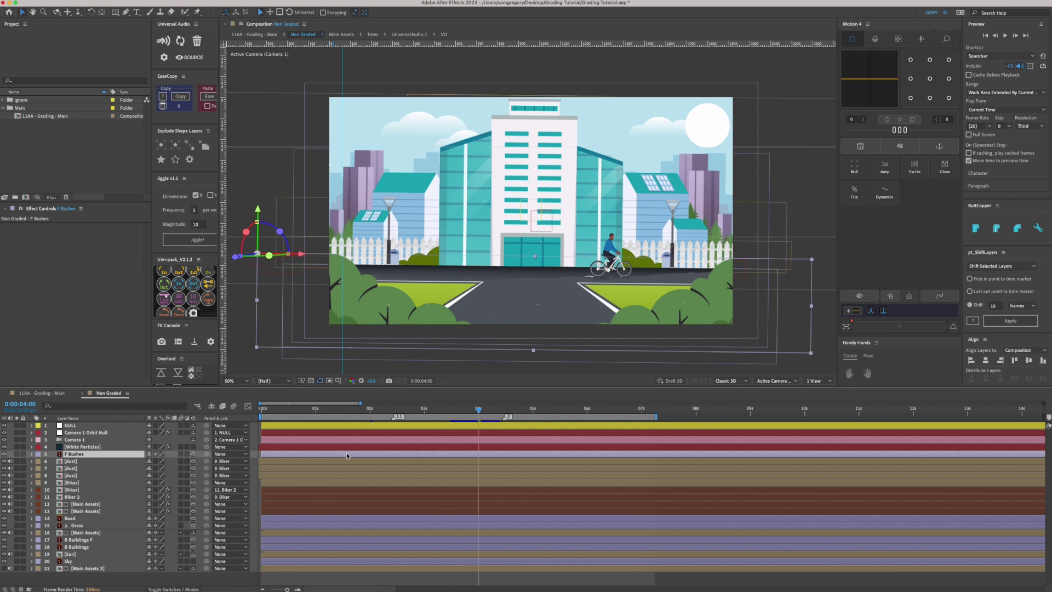
key(ctrl+space)
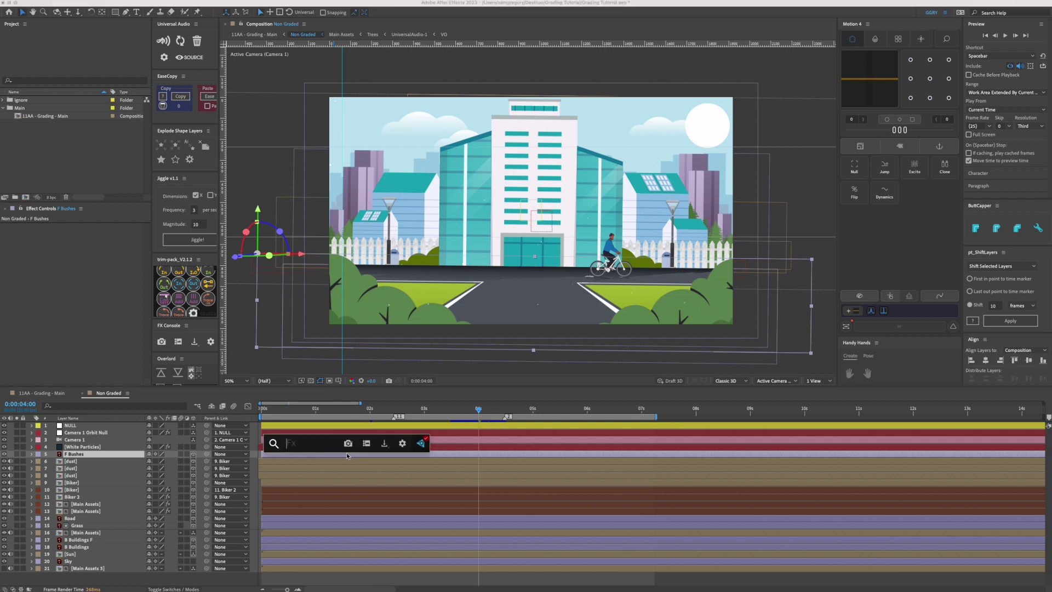
text(cam)
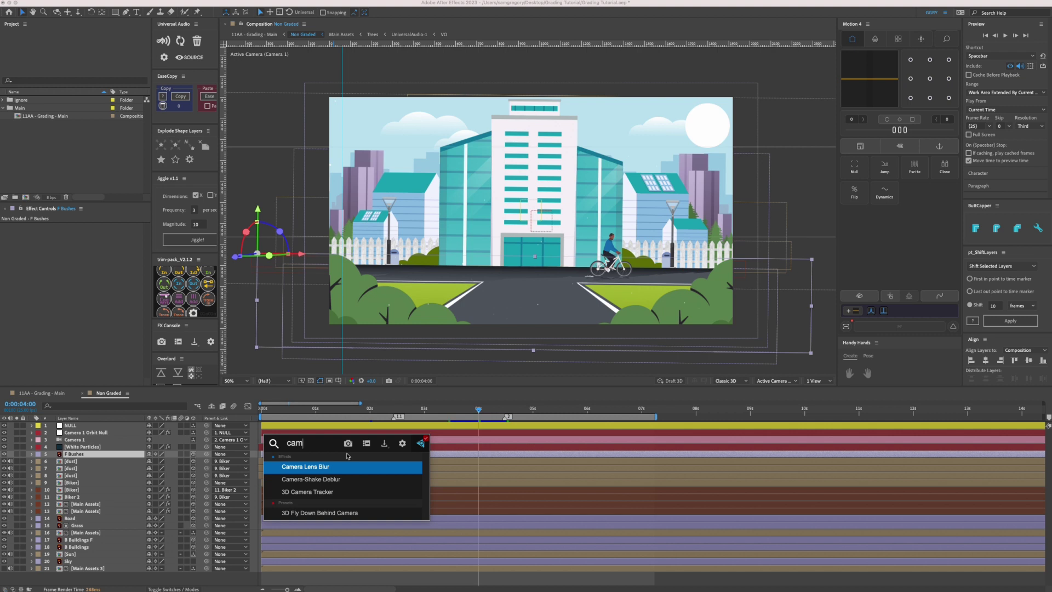
key(Return)
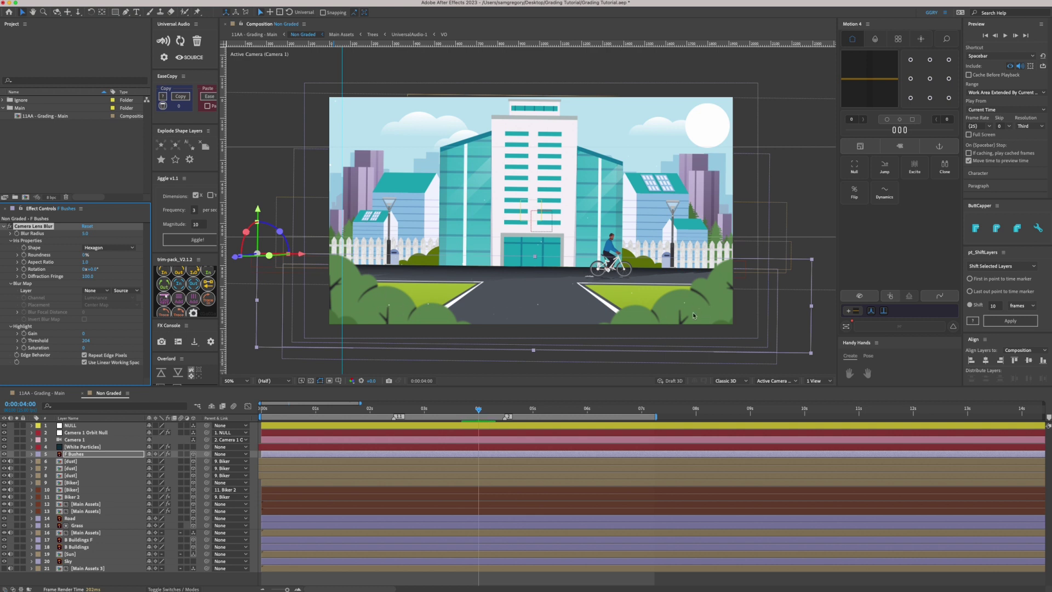
click(86, 234)
text(10)
key(Return)
- Paste Camera Lens Blur onto Sun, B Buildings and B Buildings F, lowering B Buildings F's radius to 7
click(90, 555)
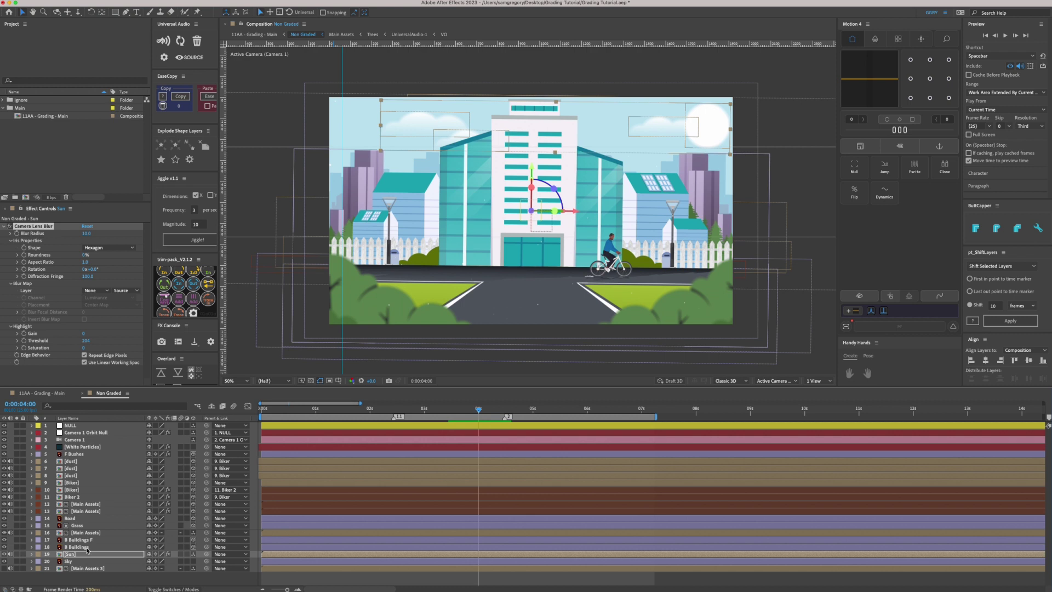
click(86, 548)
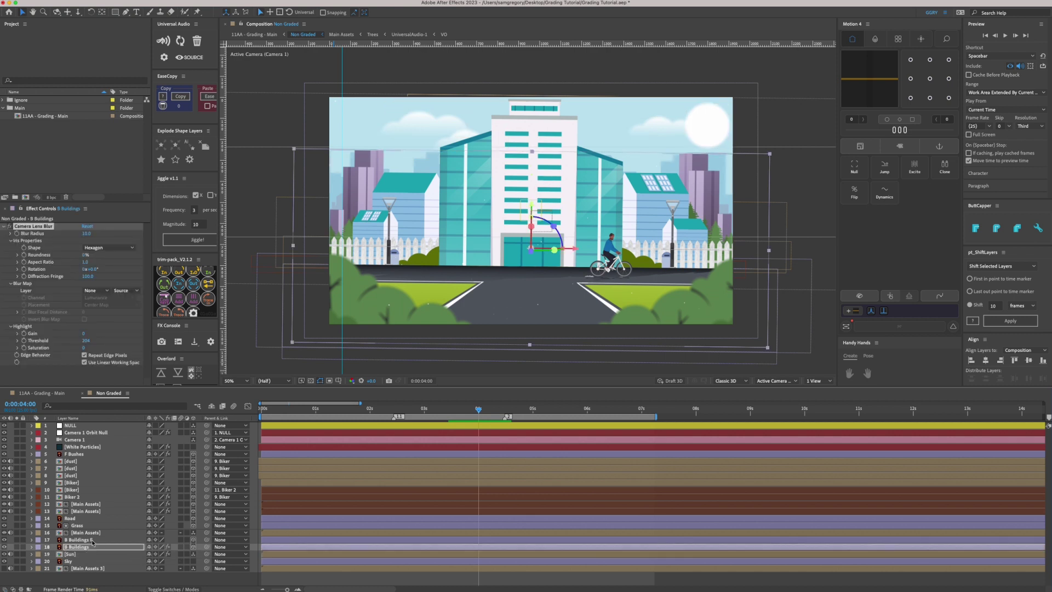
click(92, 541)
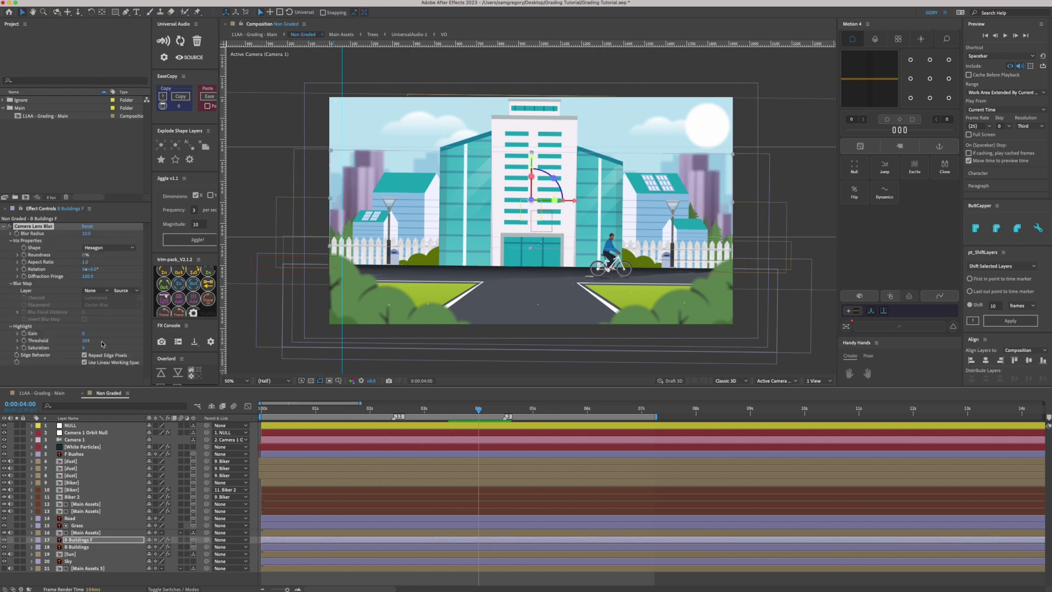
click(86, 234)
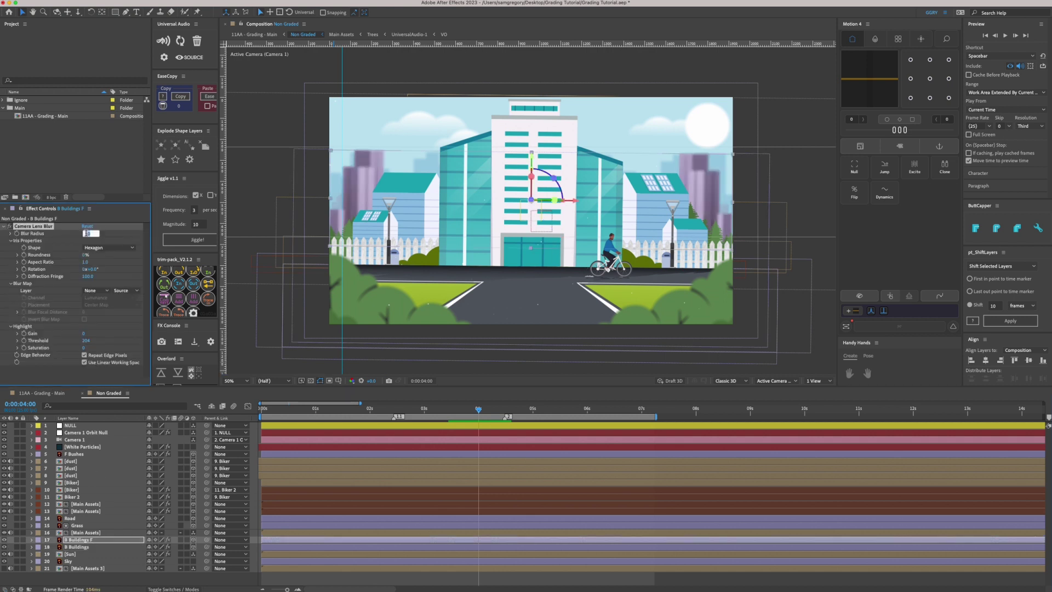
text(7)
key(Return)
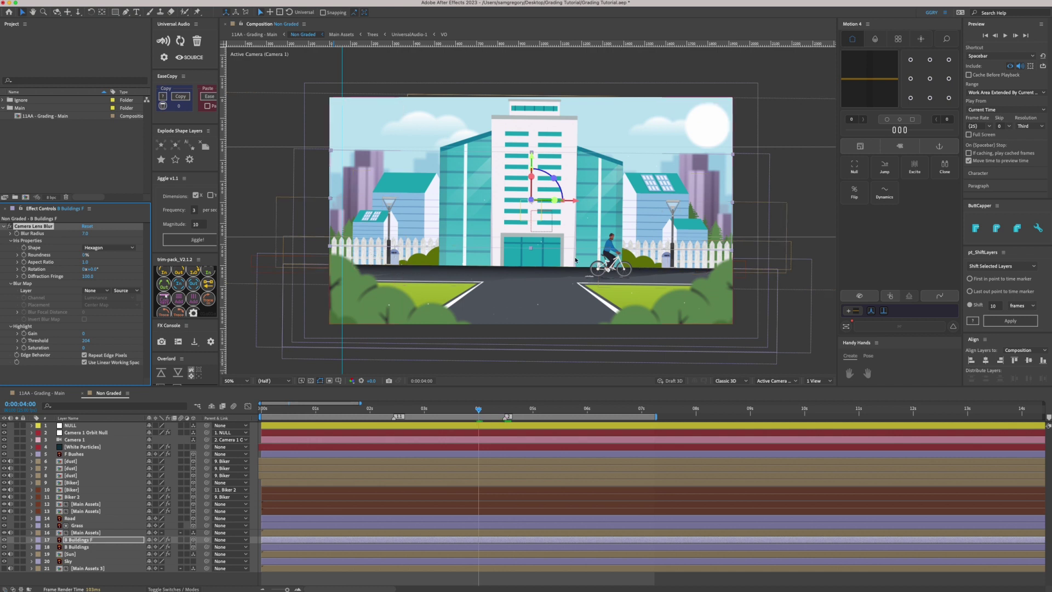
- In Main Assets, paste Camera Lens Blur onto Trees at radius 5, then return to 11AA - Grading - Main
double_click(610, 256)
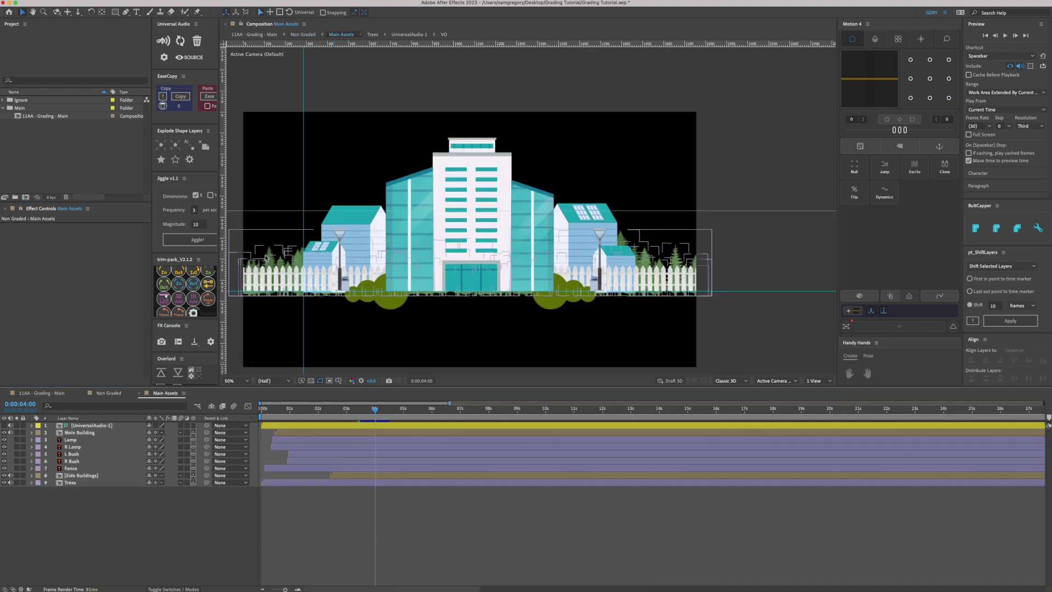
click(70, 483)
key(super+alt+shift+e)
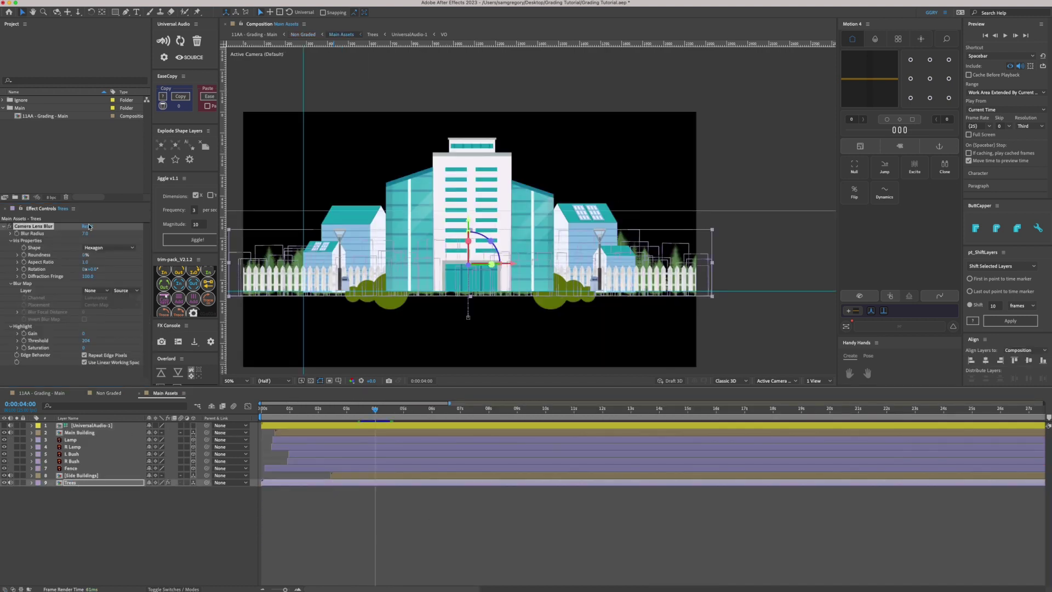
click(87, 233)
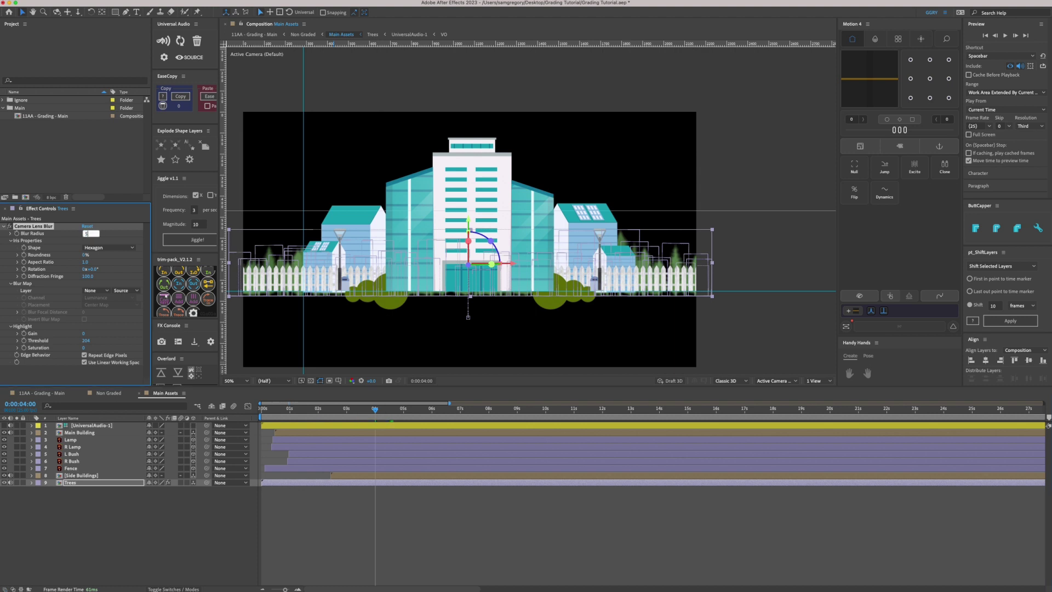
key(Return)
click(58, 393)
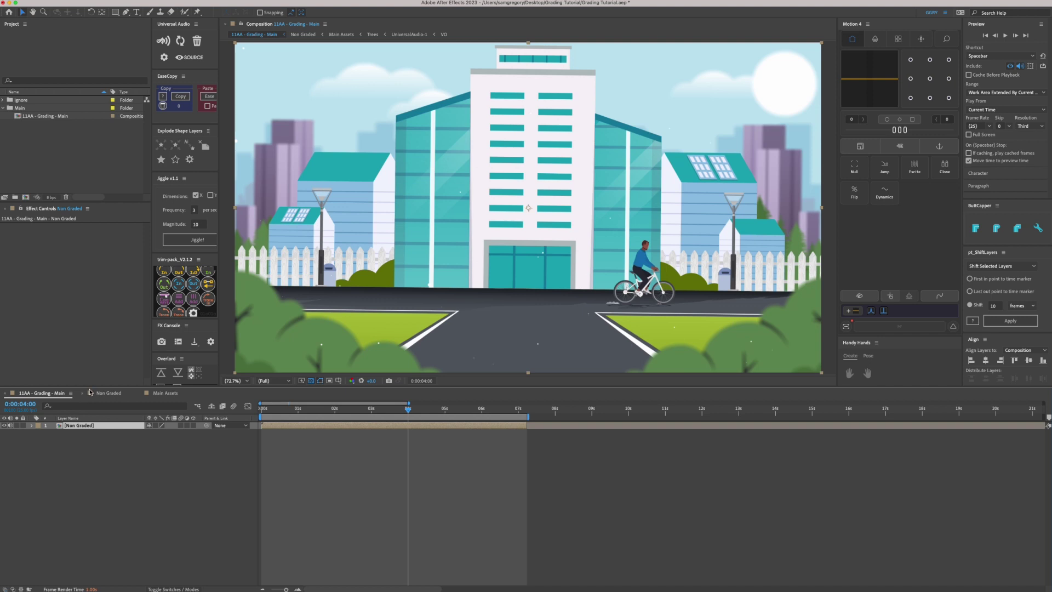
click(474, 481)
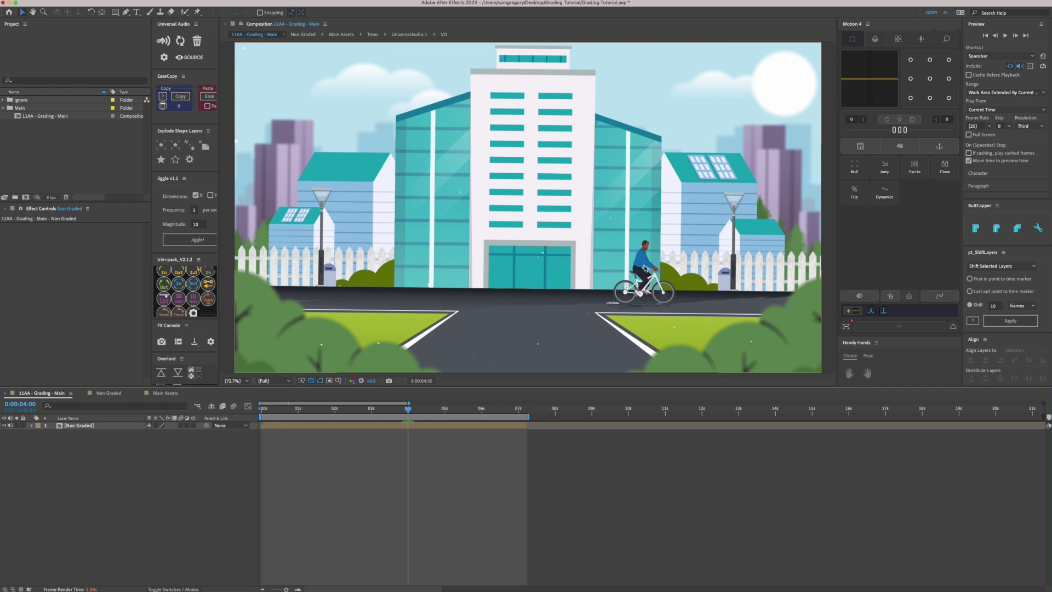
- Create a new adjustment layer above White Particles in the Non Graded comp
click(109, 393)
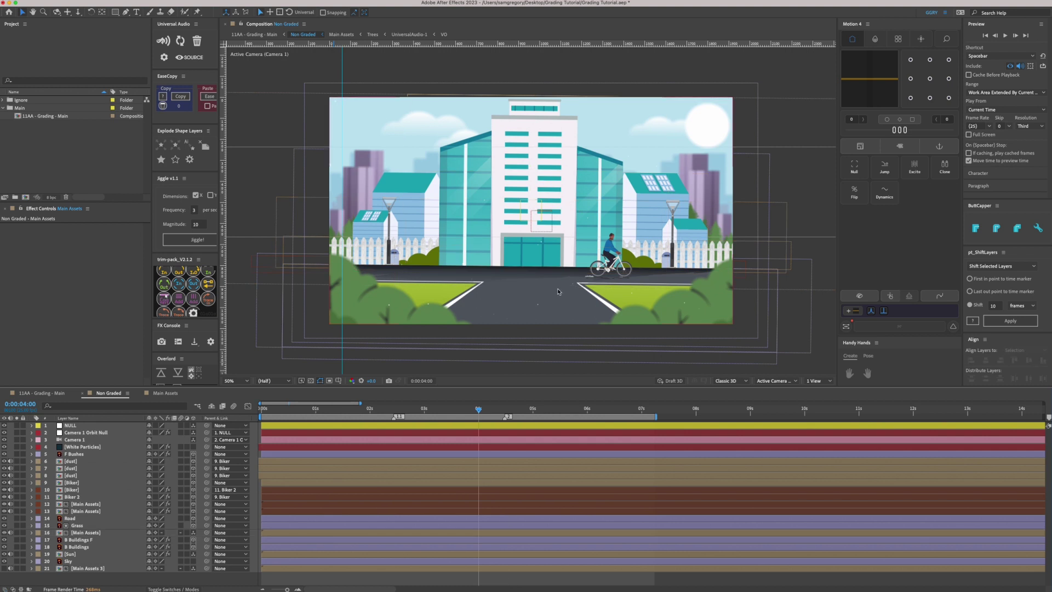
key(shift+slash)
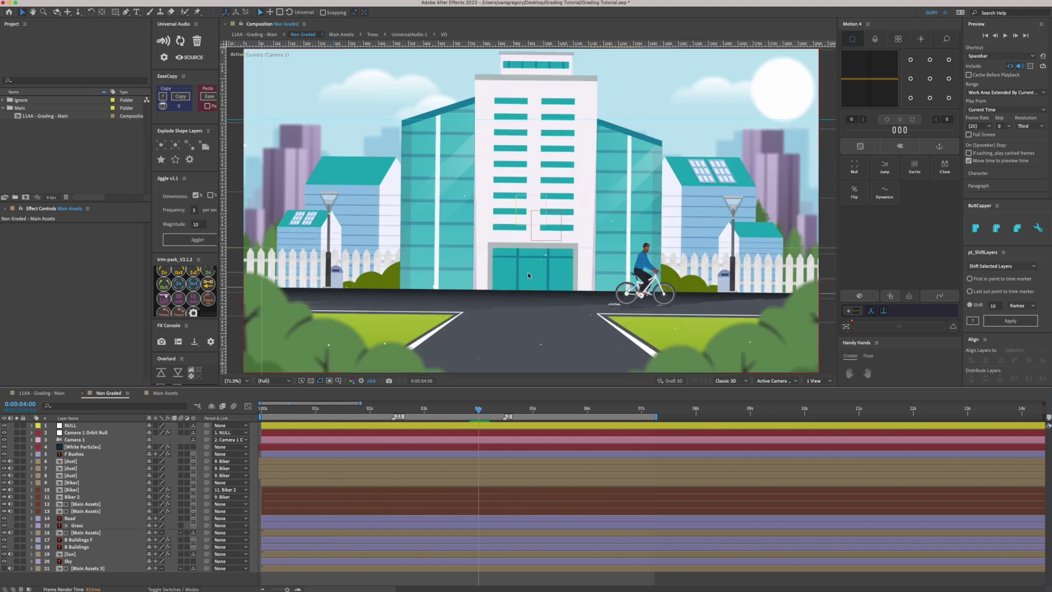
key(comma)
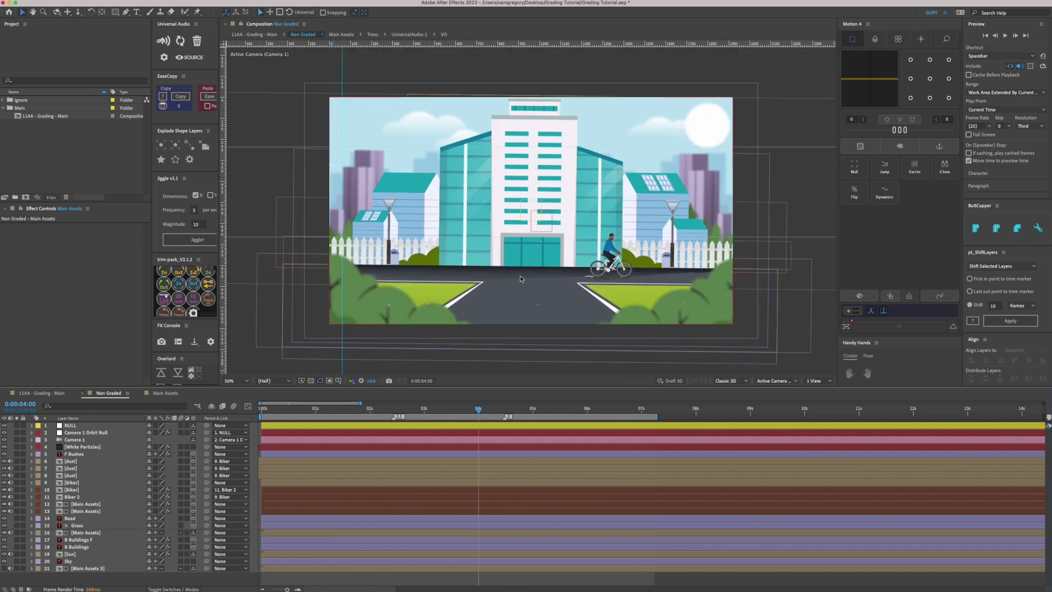
click(298, 448)
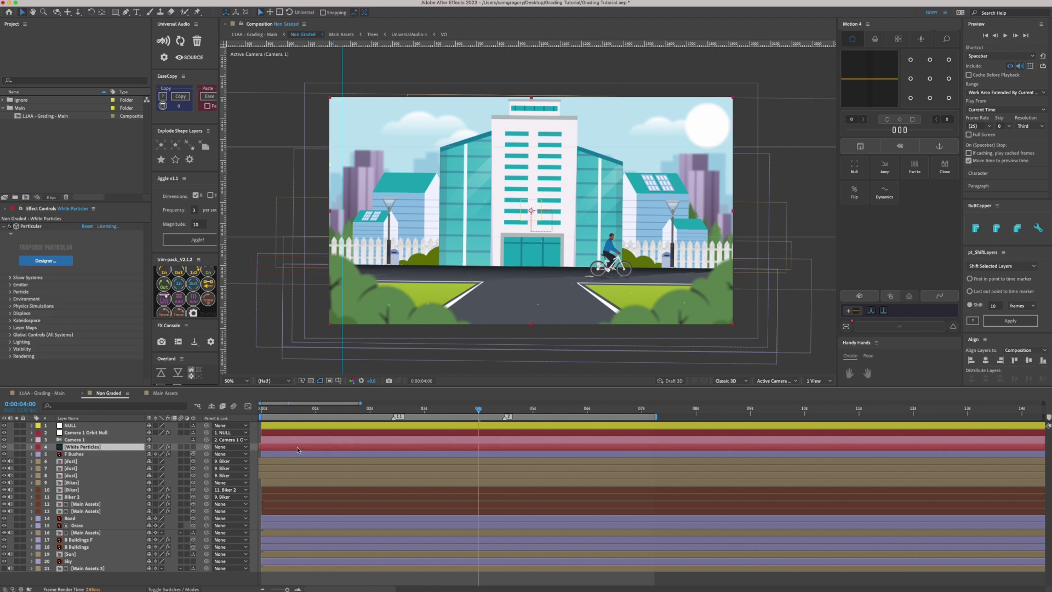
key(super+alt+y)
- Apply Camera Lens Blur to the adjustment layer with a Blur Radius of 10
key(ctrl+space)
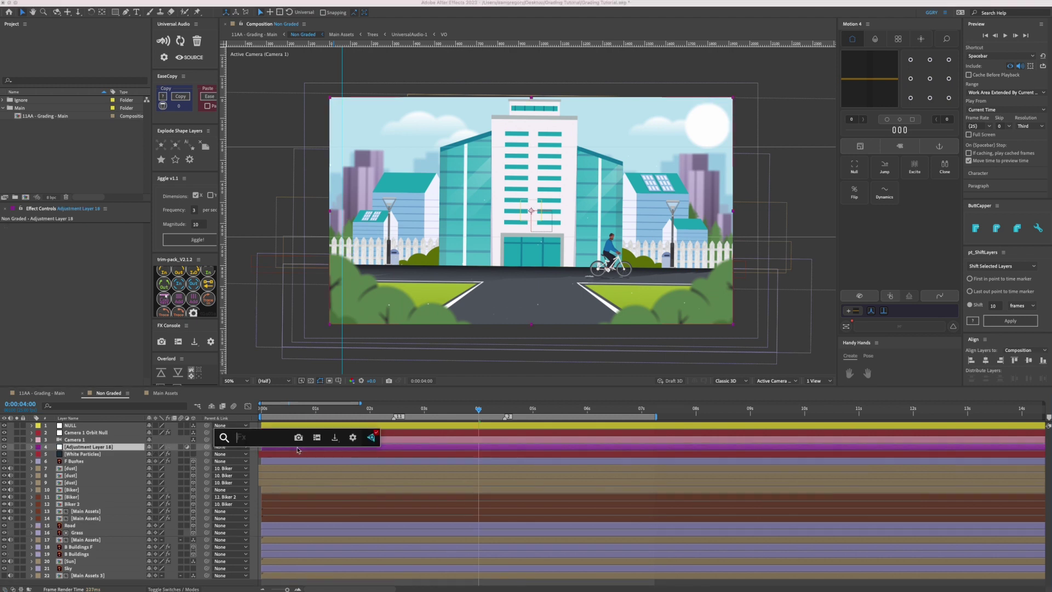
text(cam)
key(Return)
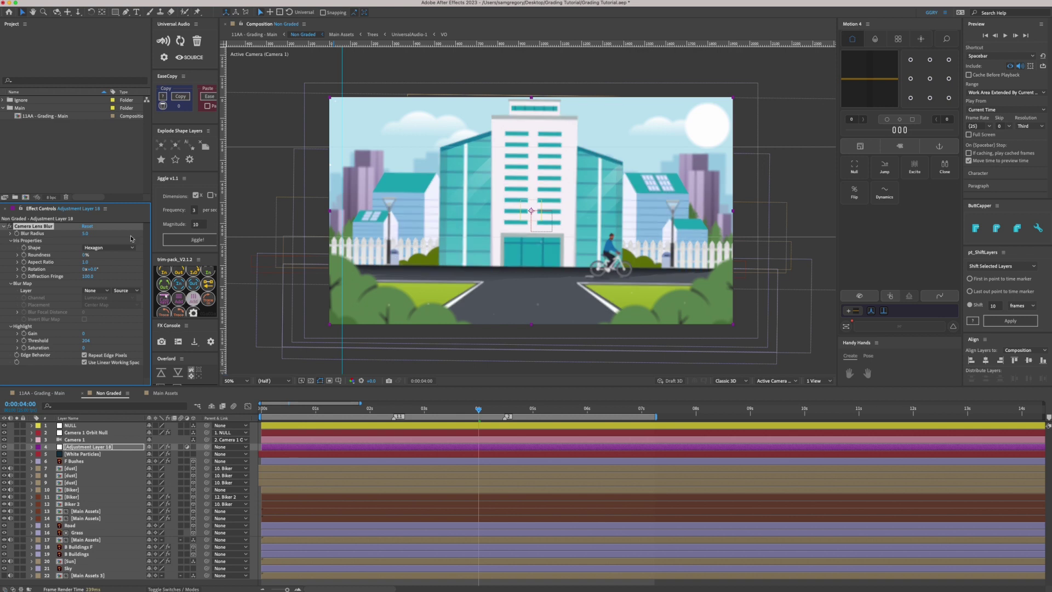
click(86, 234)
text(10)
key(Return)
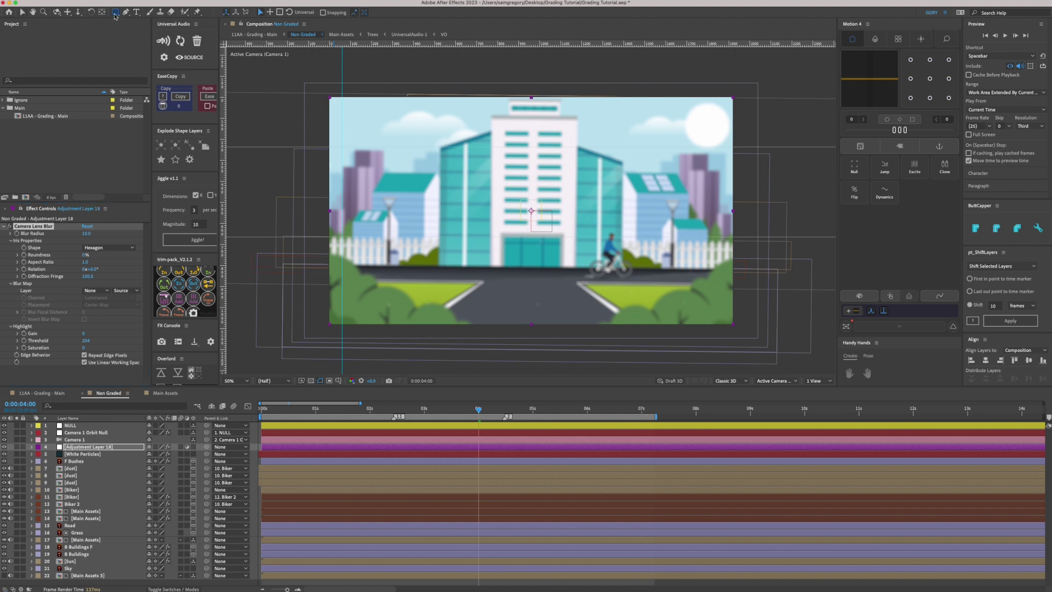
- Give the adjustment layer an inverted ellipse mask and scale the layer down around its centre
drag(115, 12, 134, 30)
double_click(115, 12)
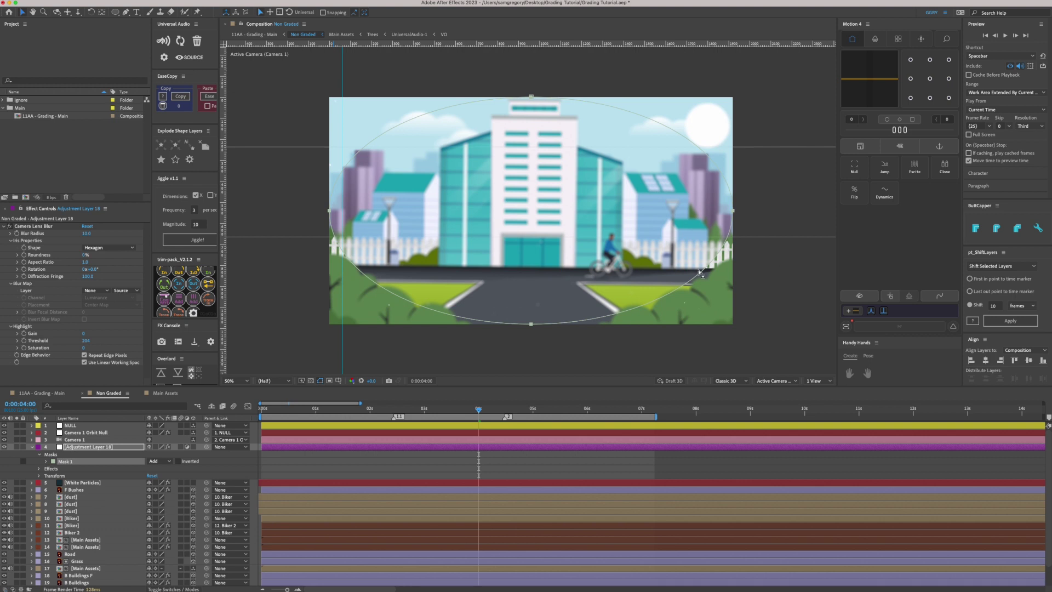
click(178, 462)
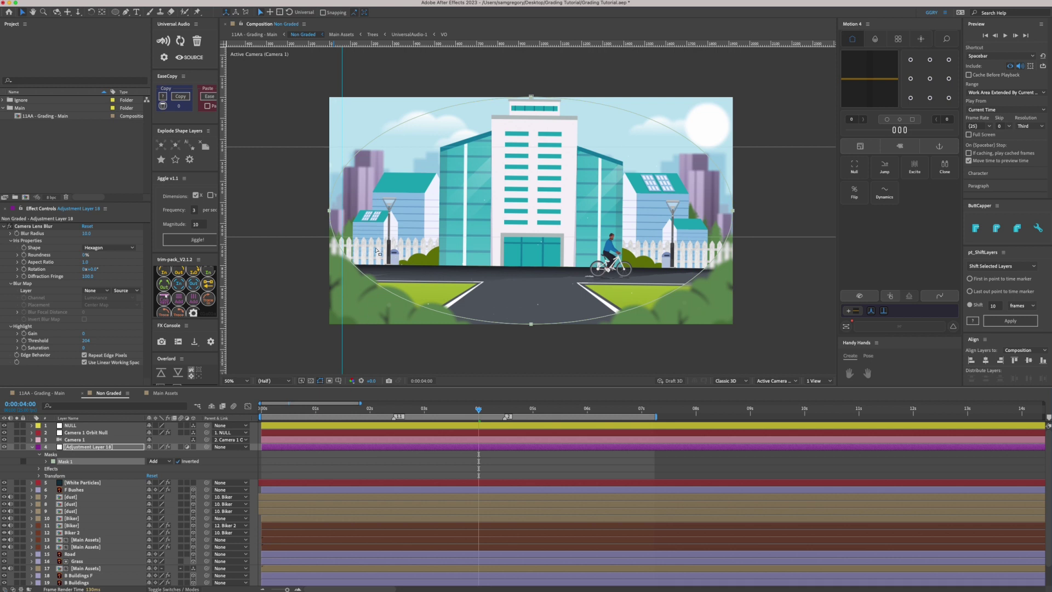
click(331, 212)
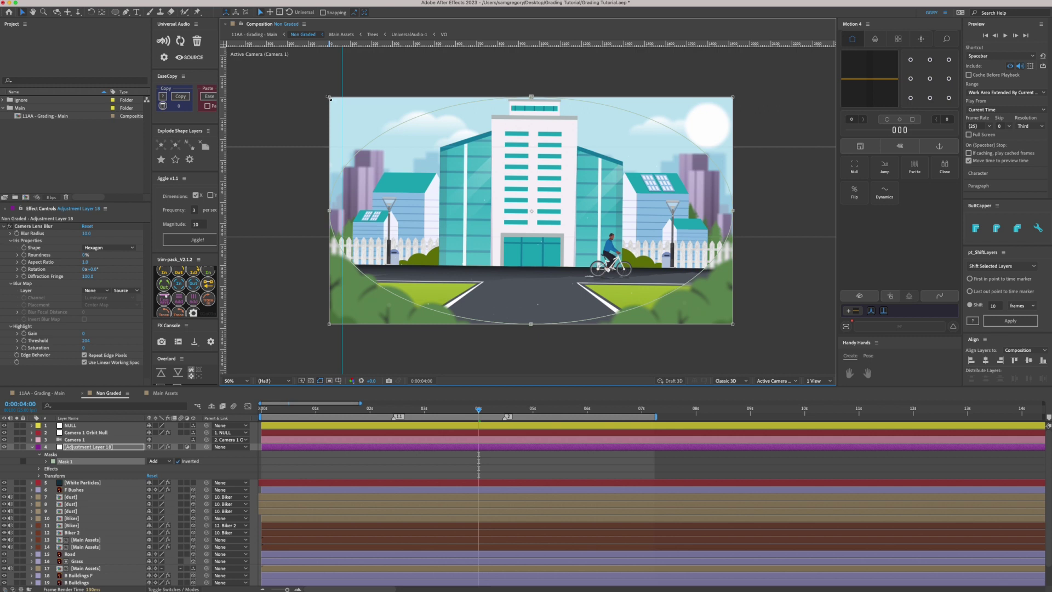
drag(330, 98, 347, 112)
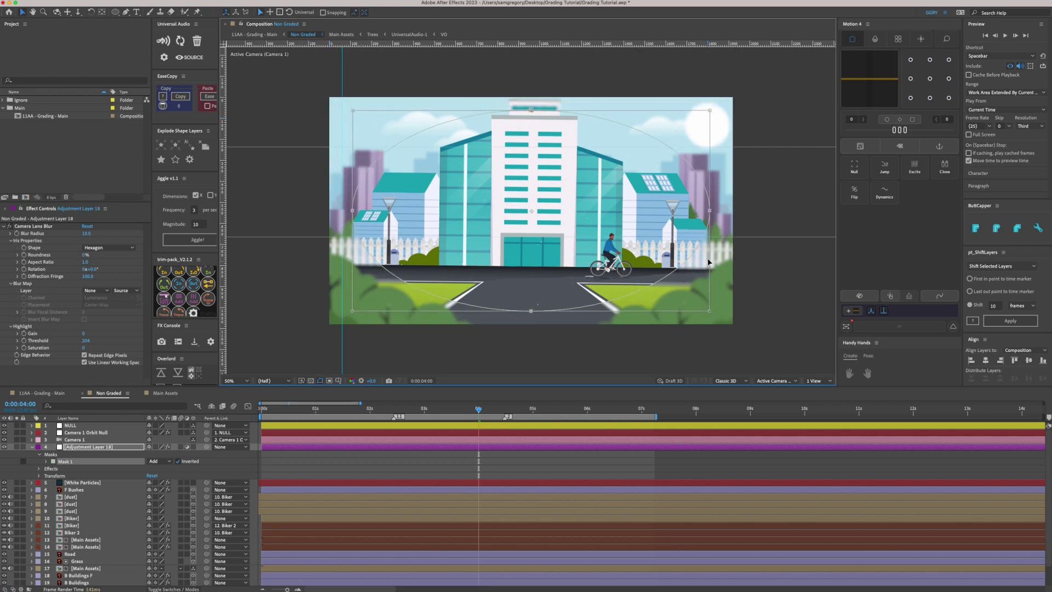
- Feather the adjustment layer's mask by 200 pixels and return the view to 50%
key(period)
key(h)
drag(762, 292, 476, 244)
key(v)
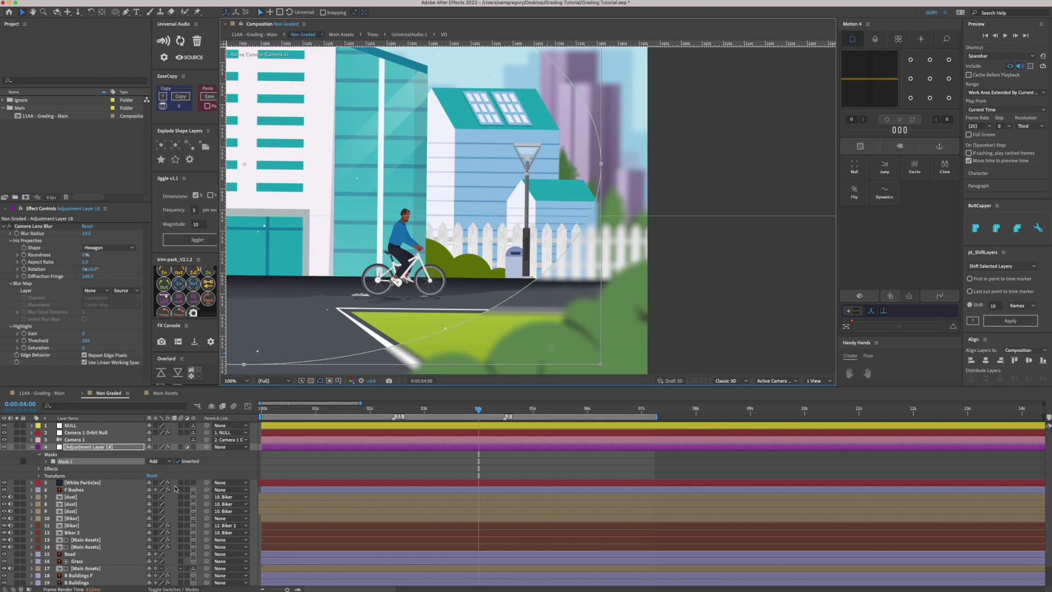
key(f)
click(165, 461)
text(200)
key(Return)
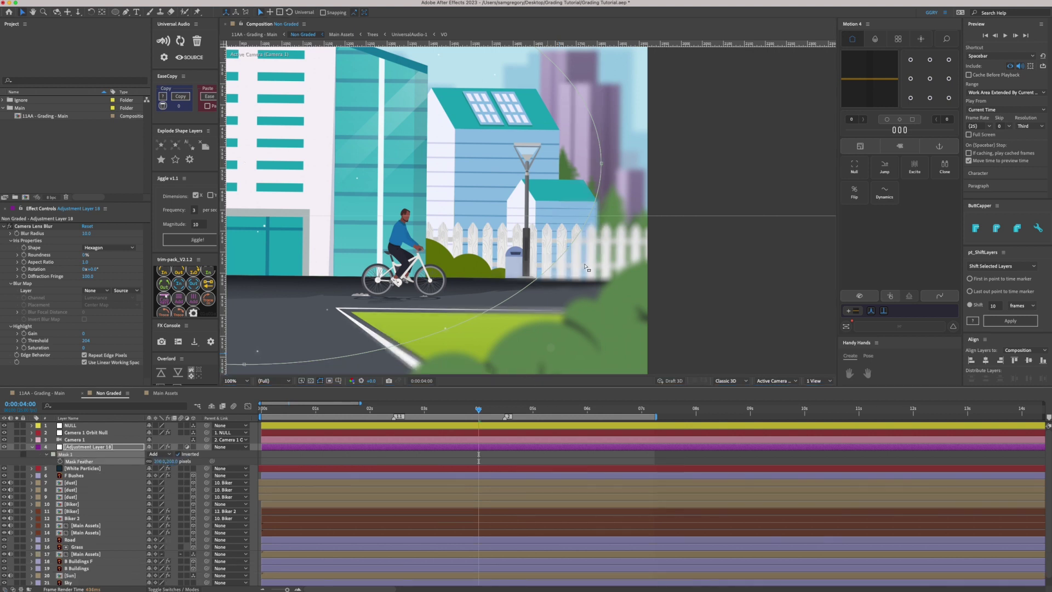
key(comma)
key(comma)
key(F2)
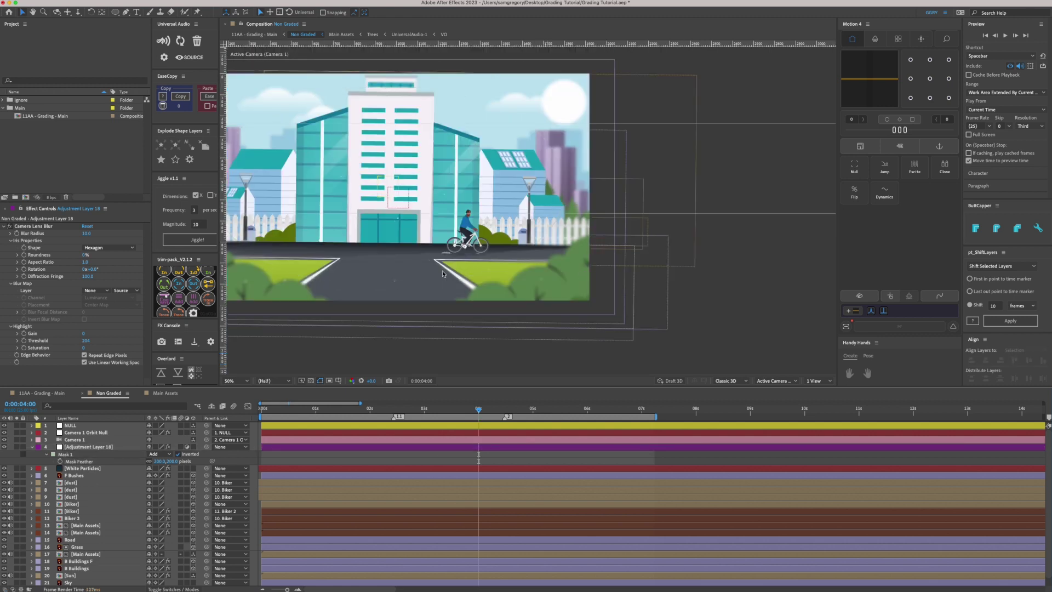
- Apply Scatter to Adjustment Layer 18 with a Scatter Amount of 2
key(h)
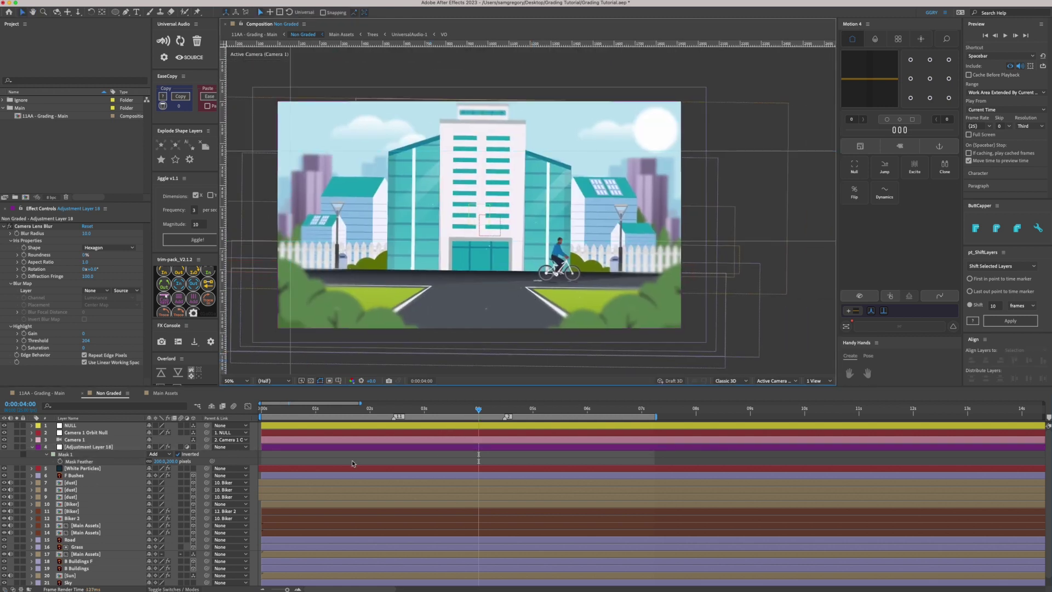
key(v)
key(u)
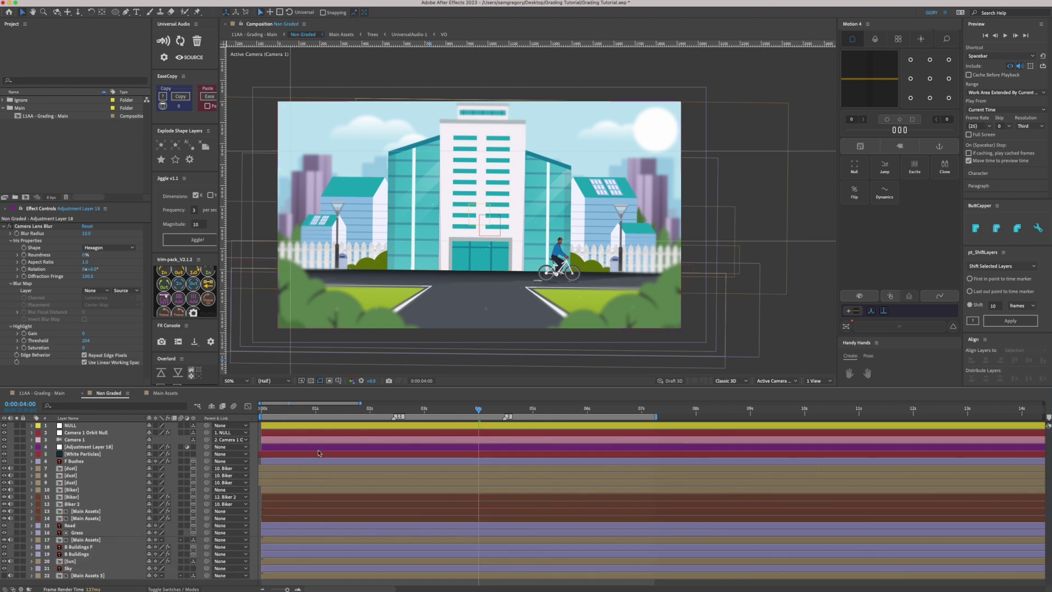
click(319, 447)
key(ctrl+space)
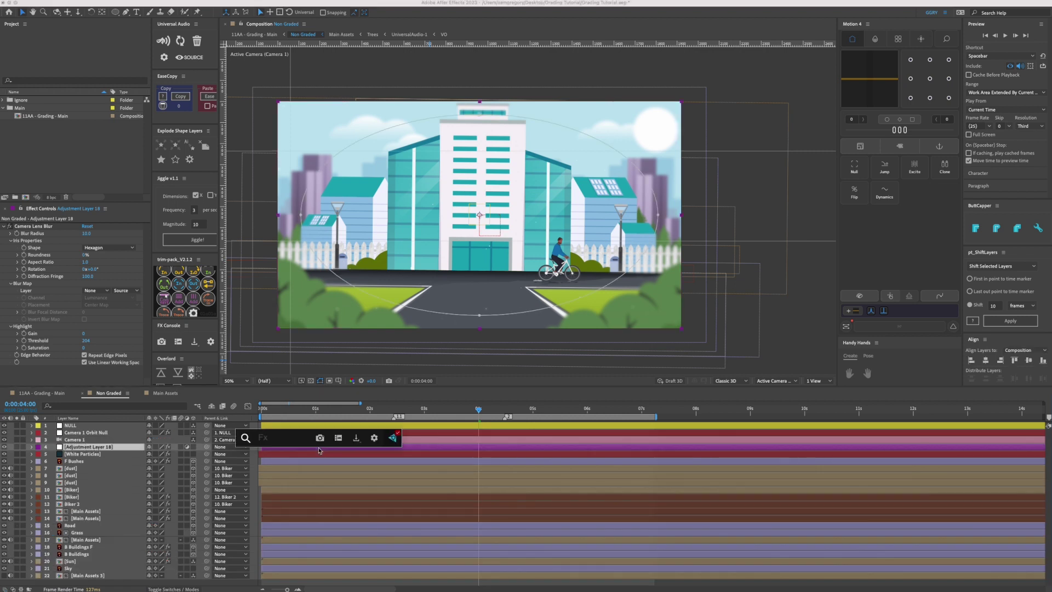
text(sc)
key(Return)
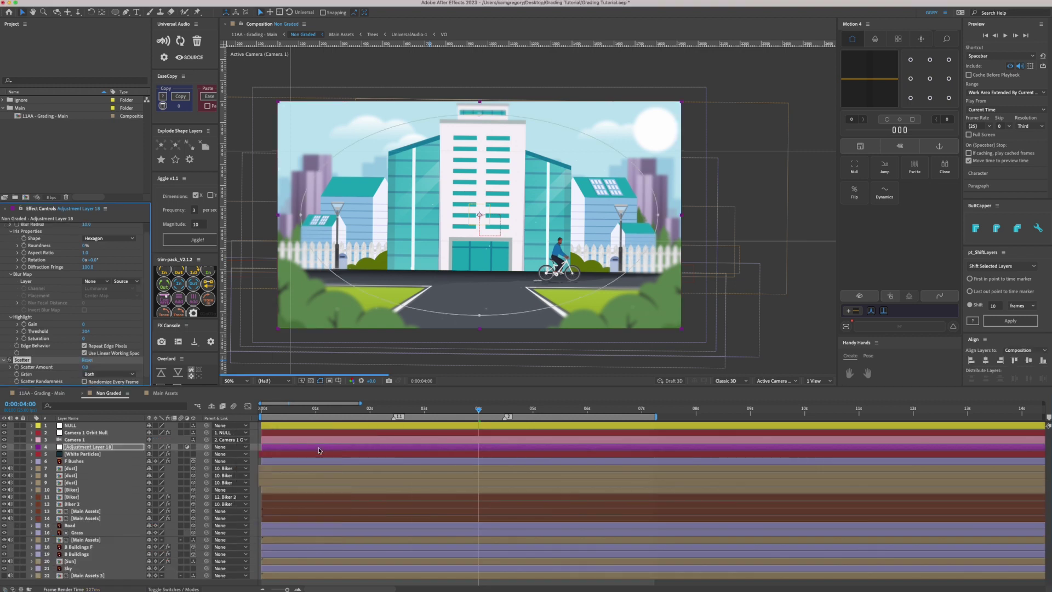
click(87, 368)
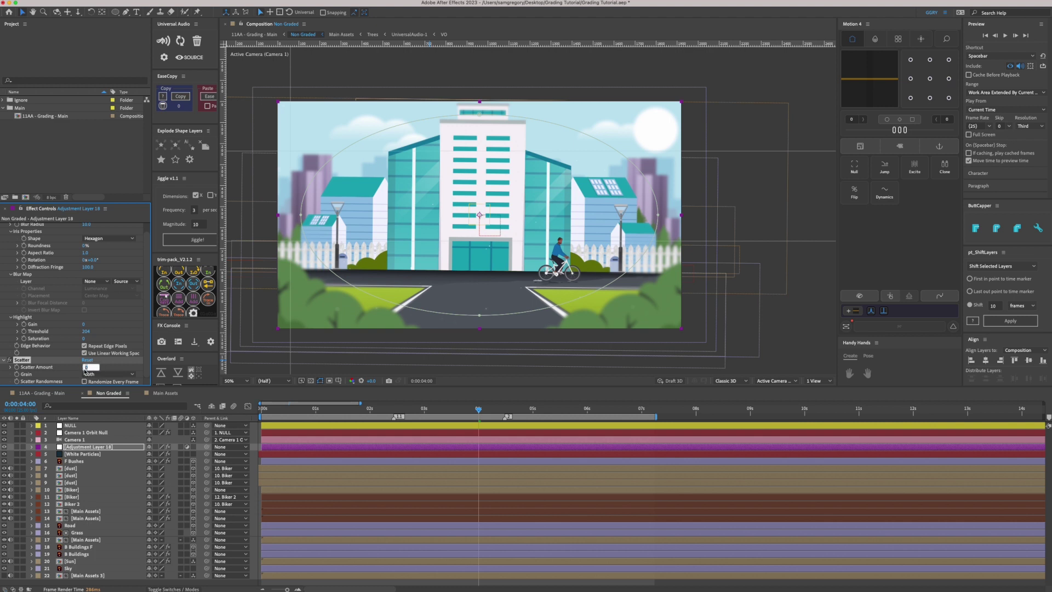
text(2)
key(Return)
- Paste the Scatter effect onto the F Bushes layer and zoom back to 50%
scroll(249, 274, up, 2)
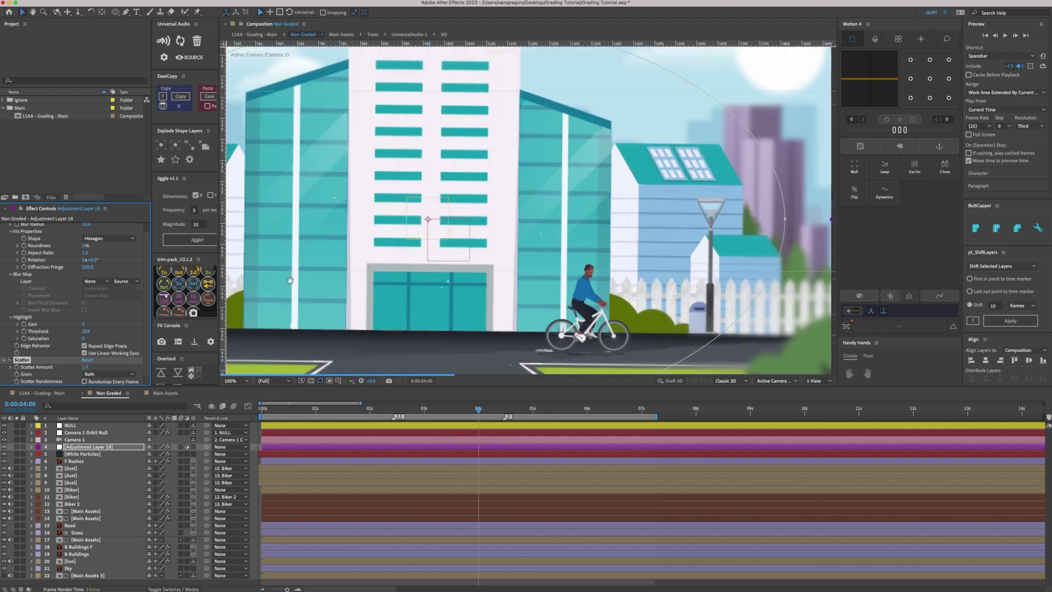
scroll(292, 289, up, 2)
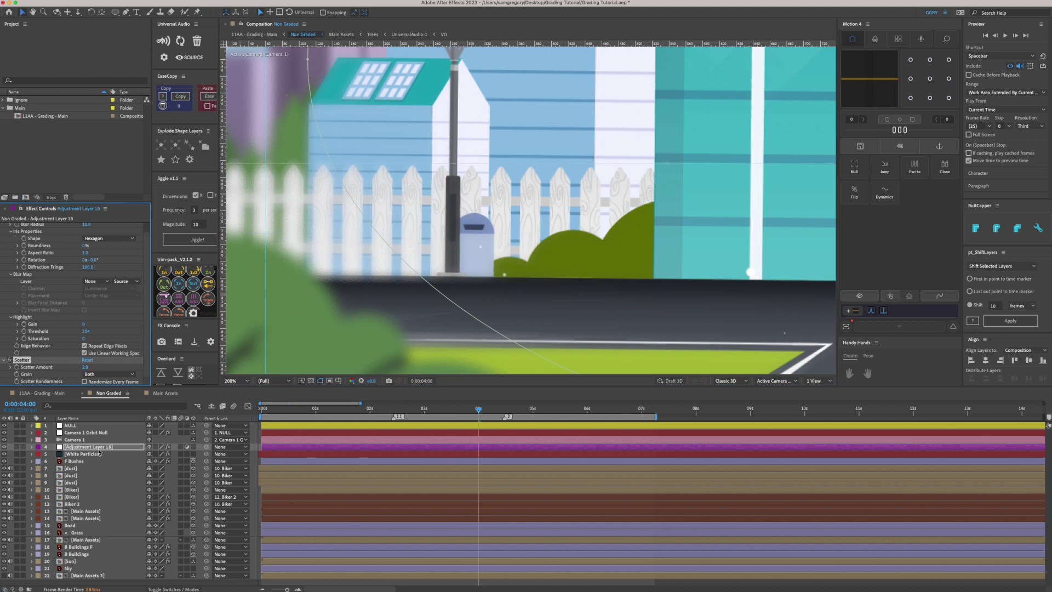
click(88, 464)
key(shift+/)
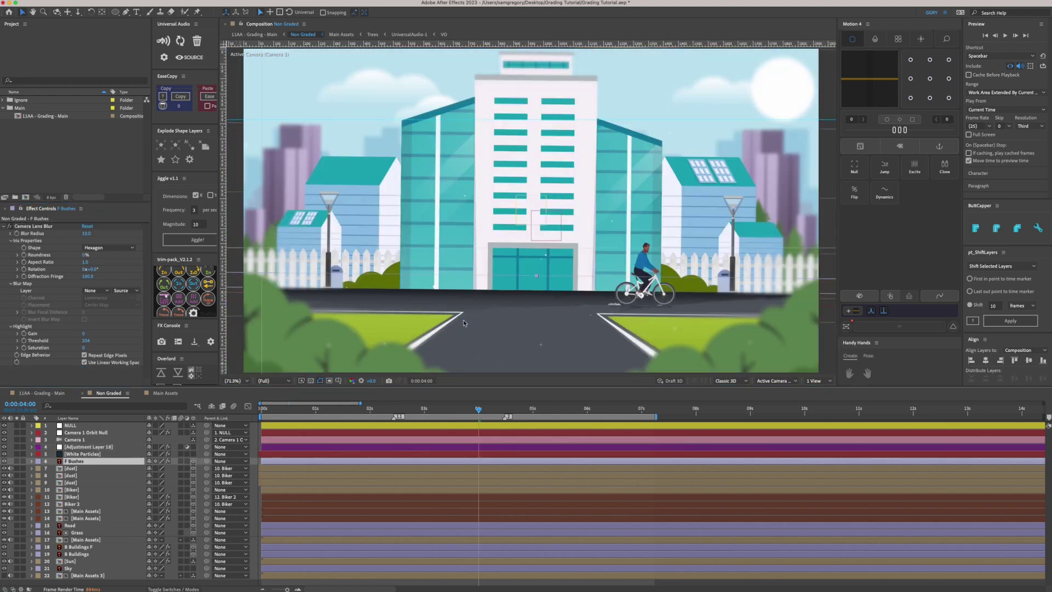
key(super+alt+shift+e)
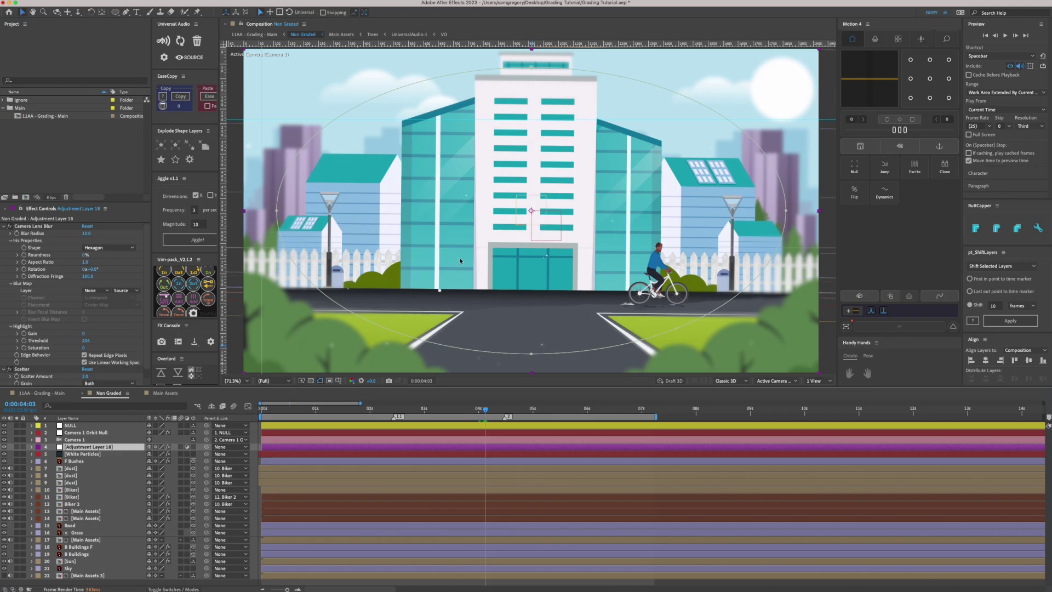
key(comma)
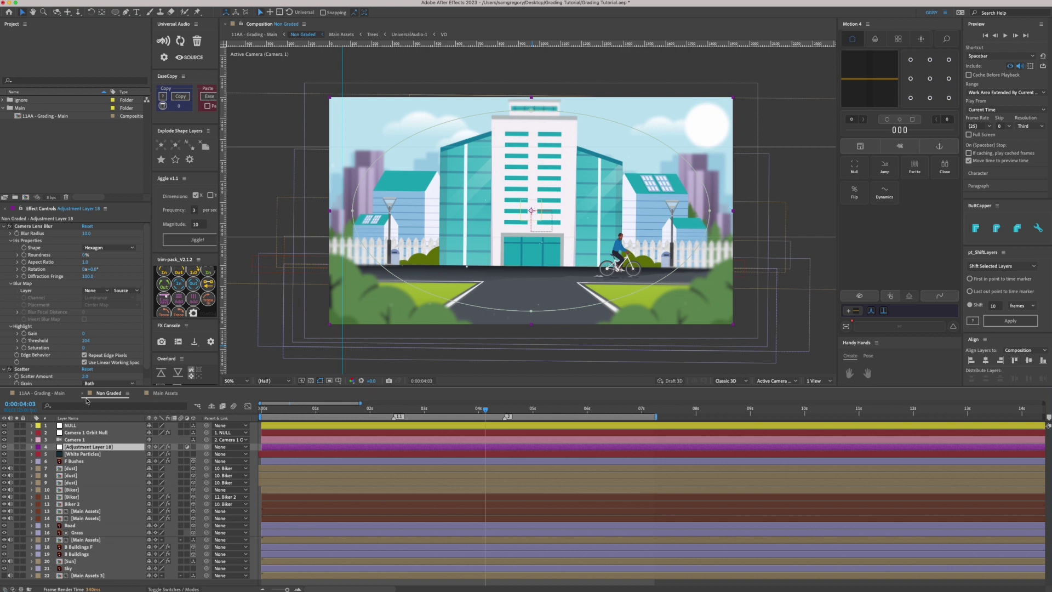
click(65, 394)
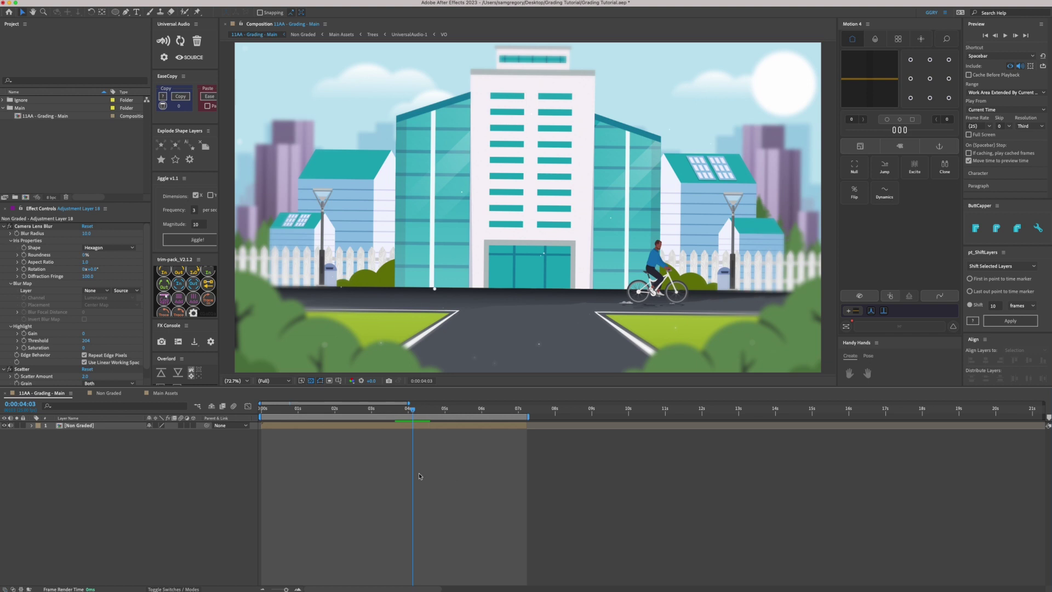
click(110, 393)
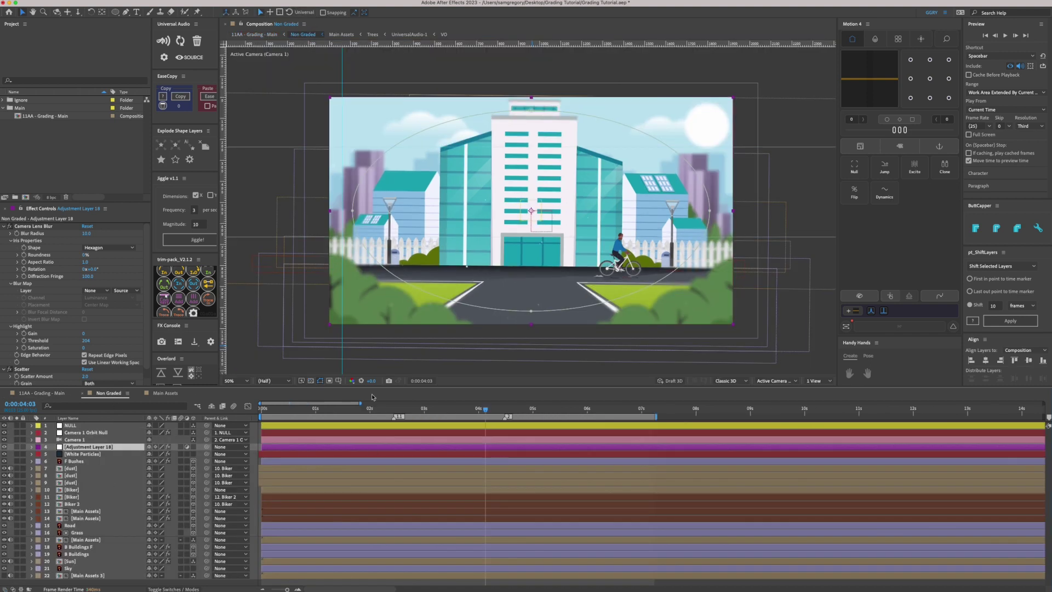
- Solo layer 6 F Bushes and layer 20 Sun
click(93, 464)
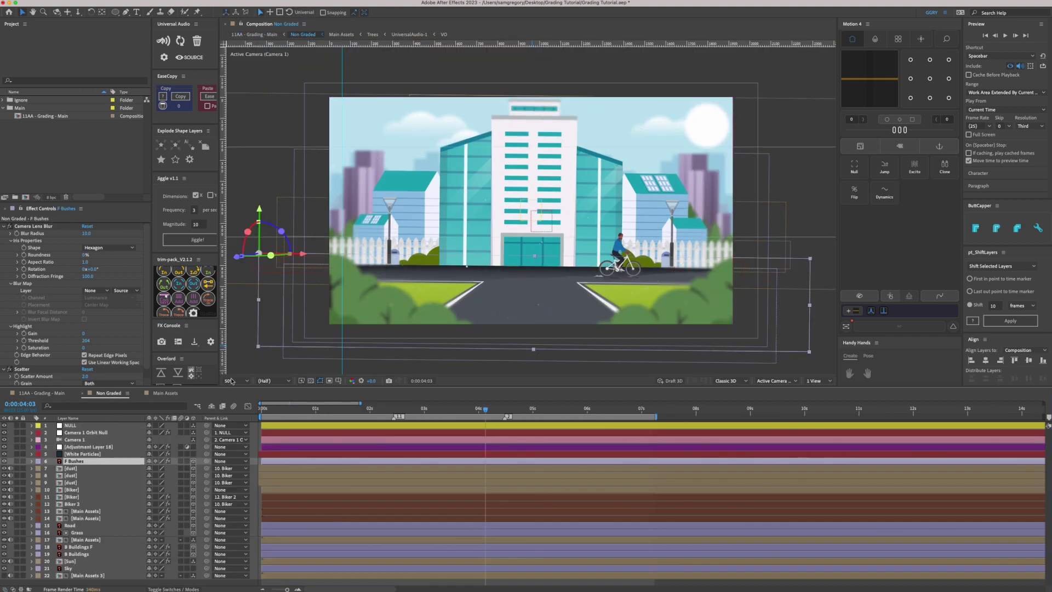
click(17, 461)
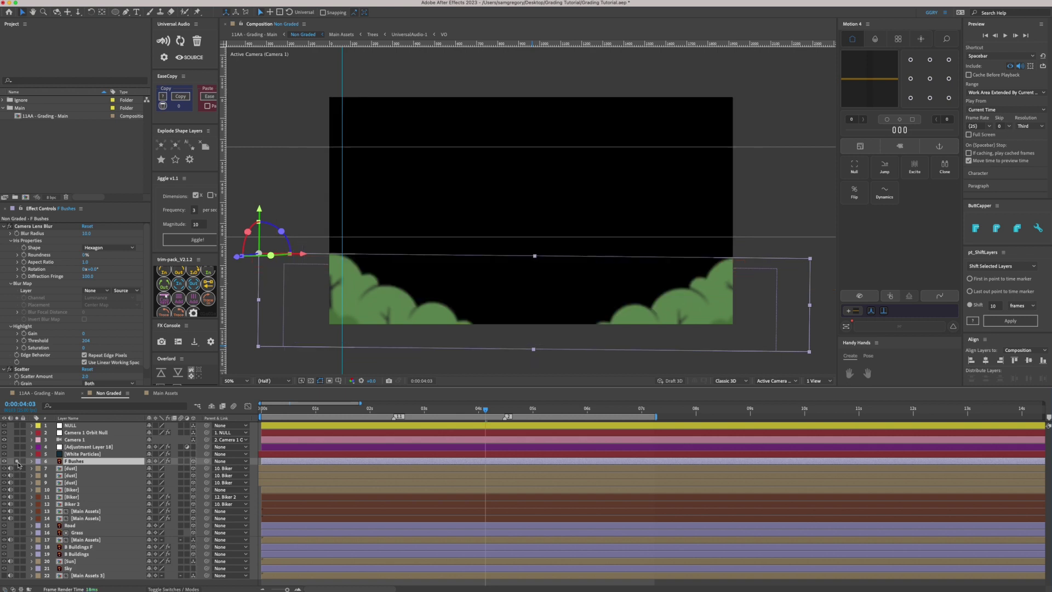
click(17, 561)
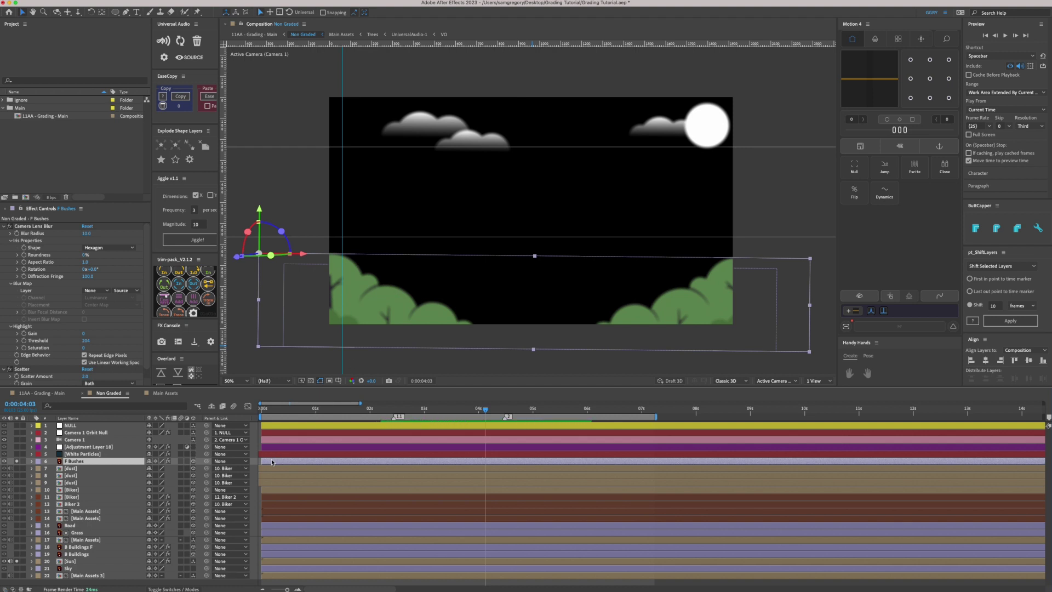
- Duplicate F Bushes twice, matte F Bushes 3 with F Bushes 2, and set it to Color Dodge
key(super+d)
key(super+d)
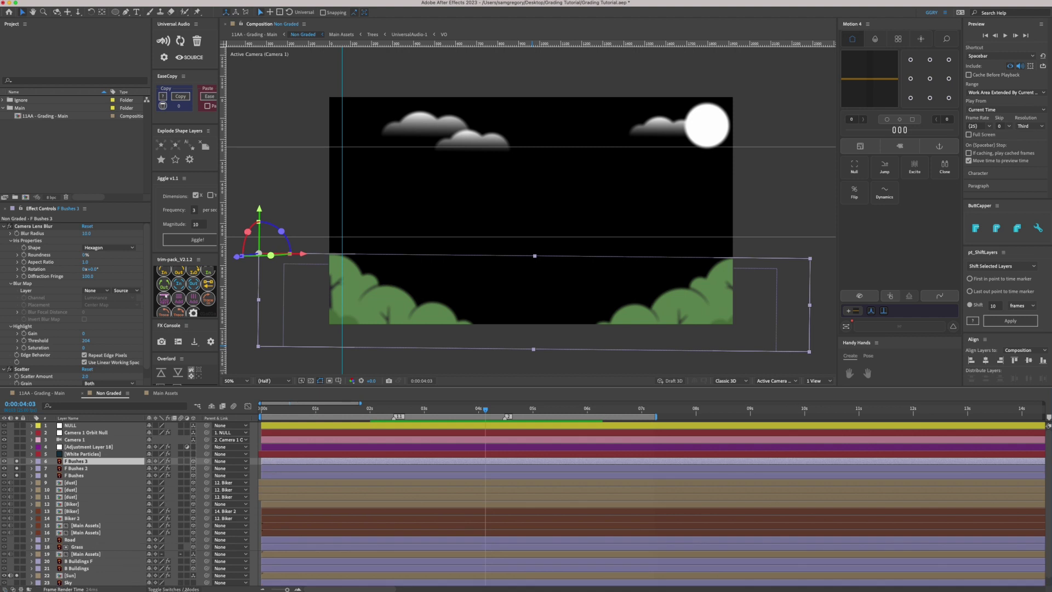
click(179, 589)
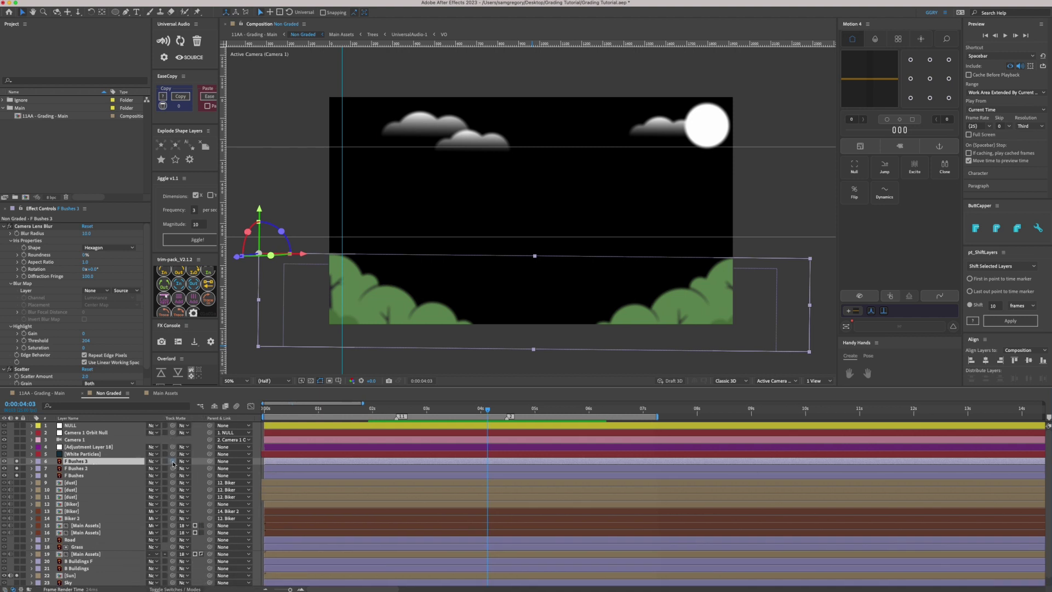
drag(172, 461, 101, 470)
click(18, 476)
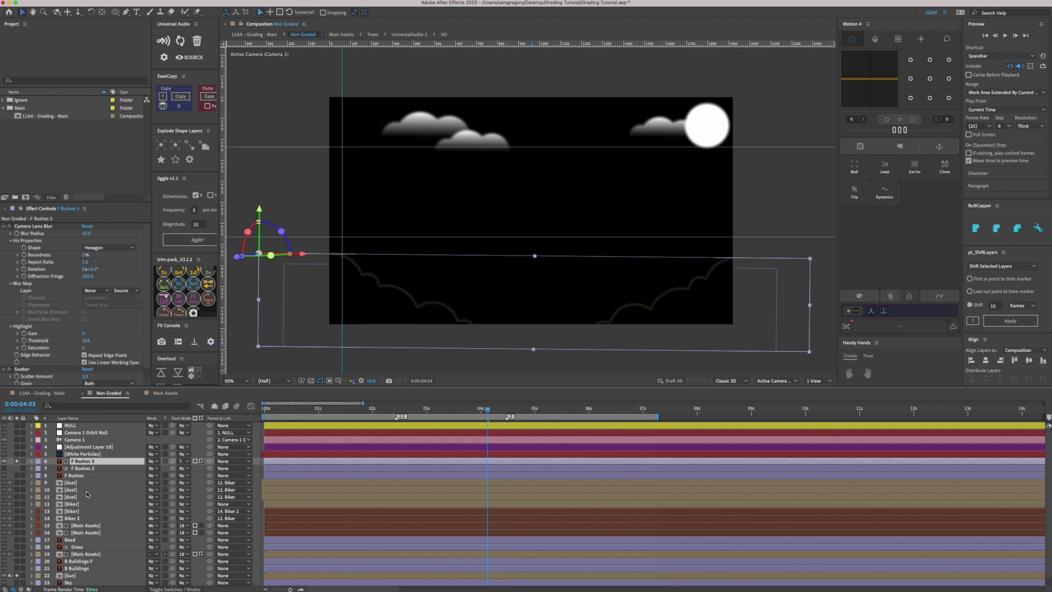
click(151, 465)
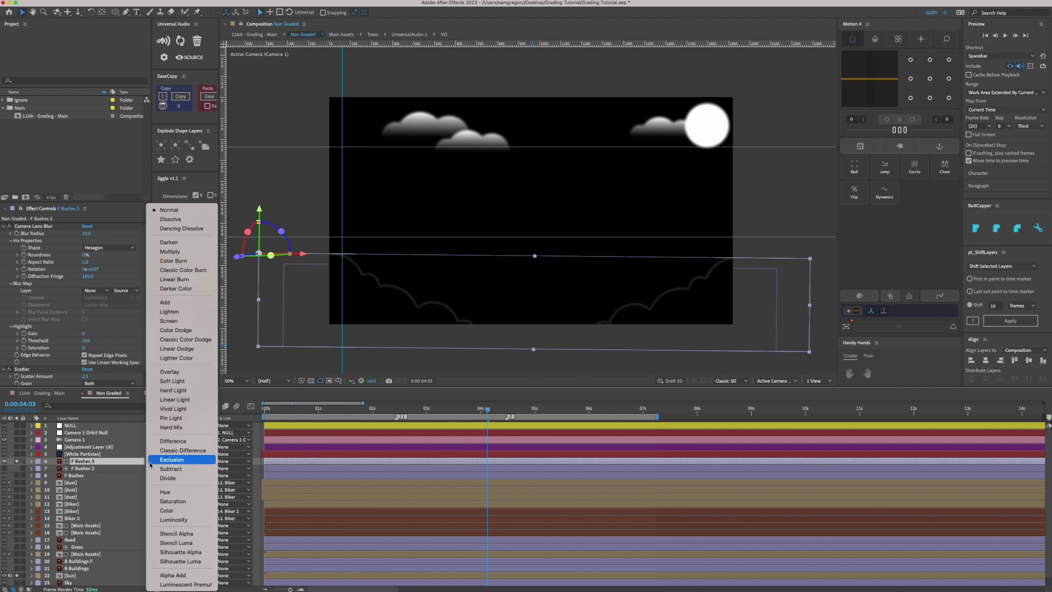
click(175, 330)
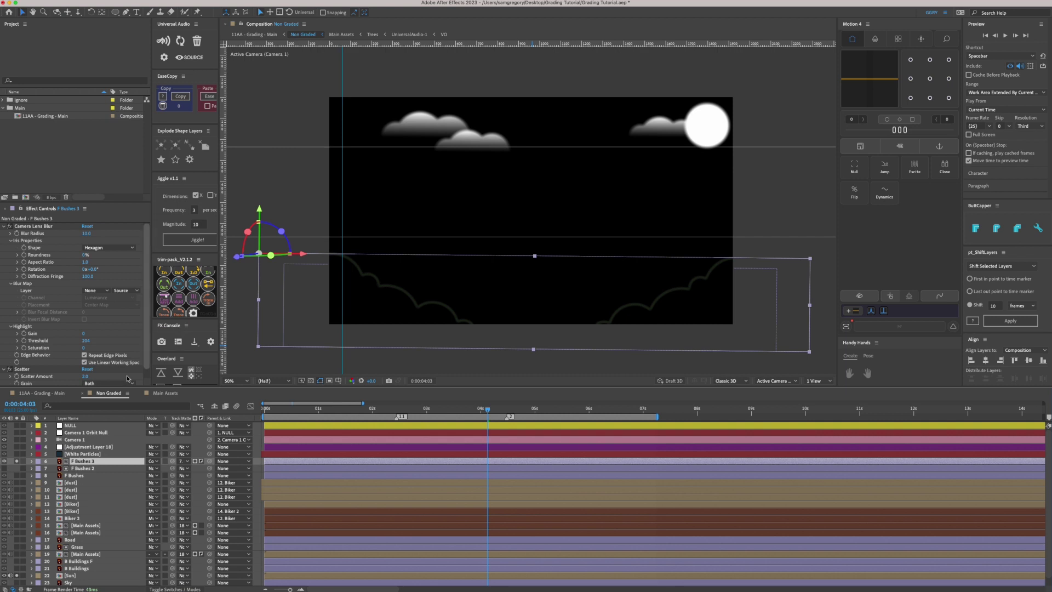
- Preview the bush highlight edge by toggling solos, trying a sideways shift of F Bushes 2, then undoing it
click(17, 475)
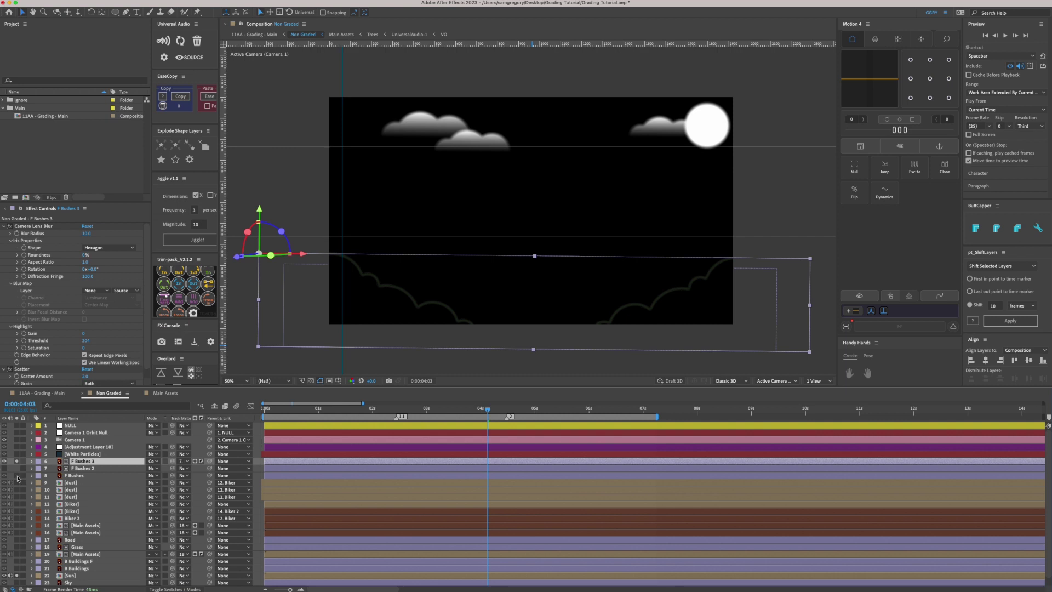
click(93, 470)
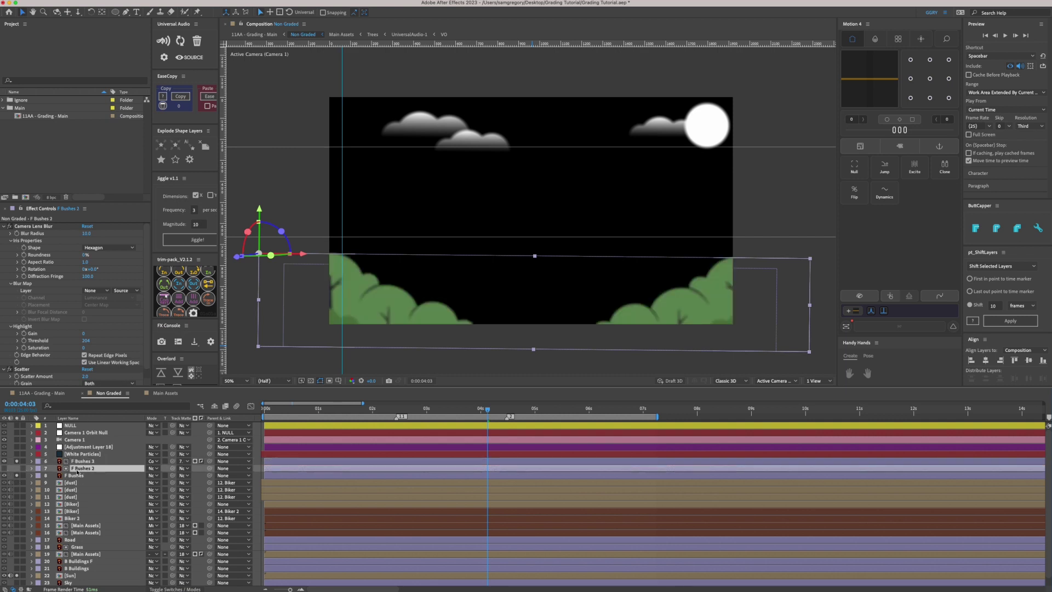
key(Return)
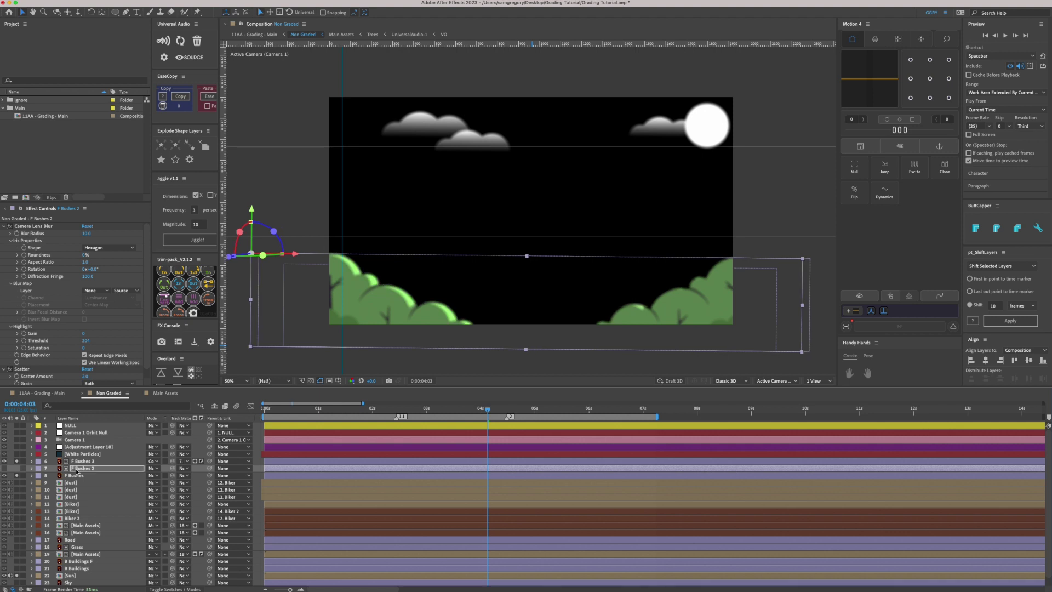
click(16, 479)
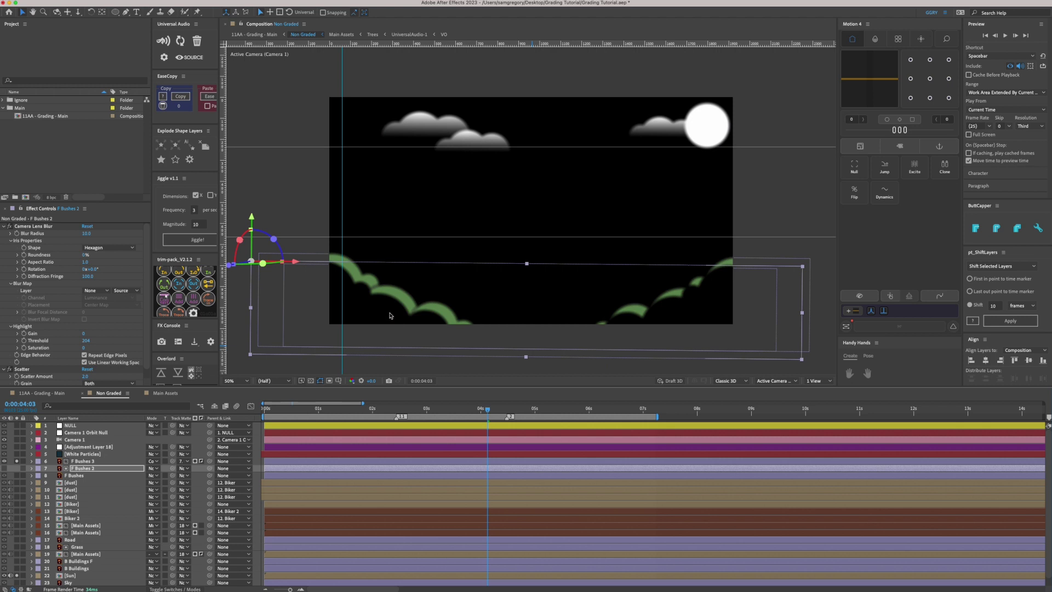
click(16, 475)
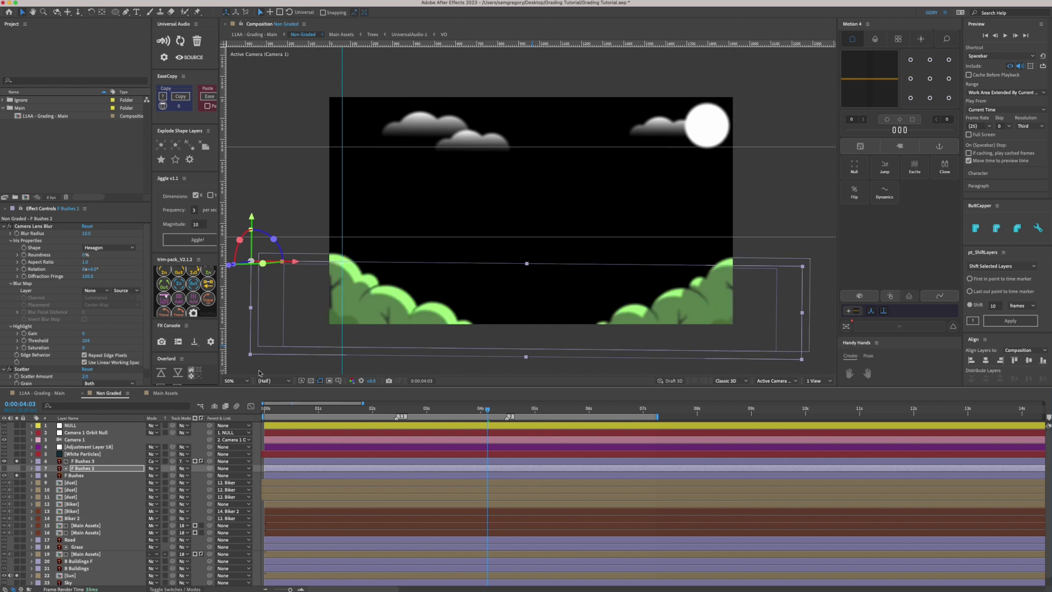
click(104, 468)
drag(546, 311, 585, 311)
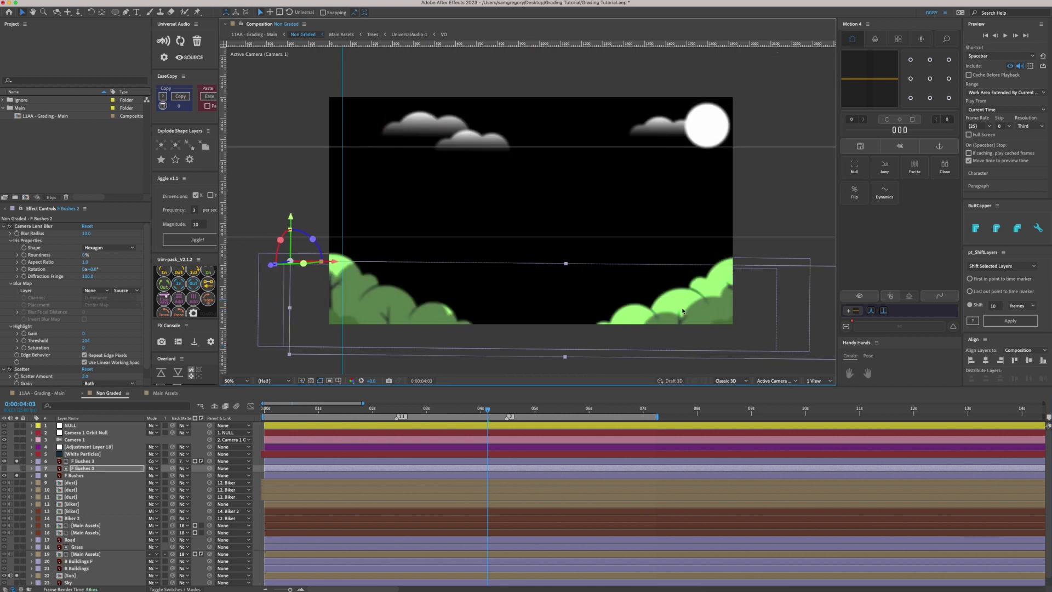
key(super+z)
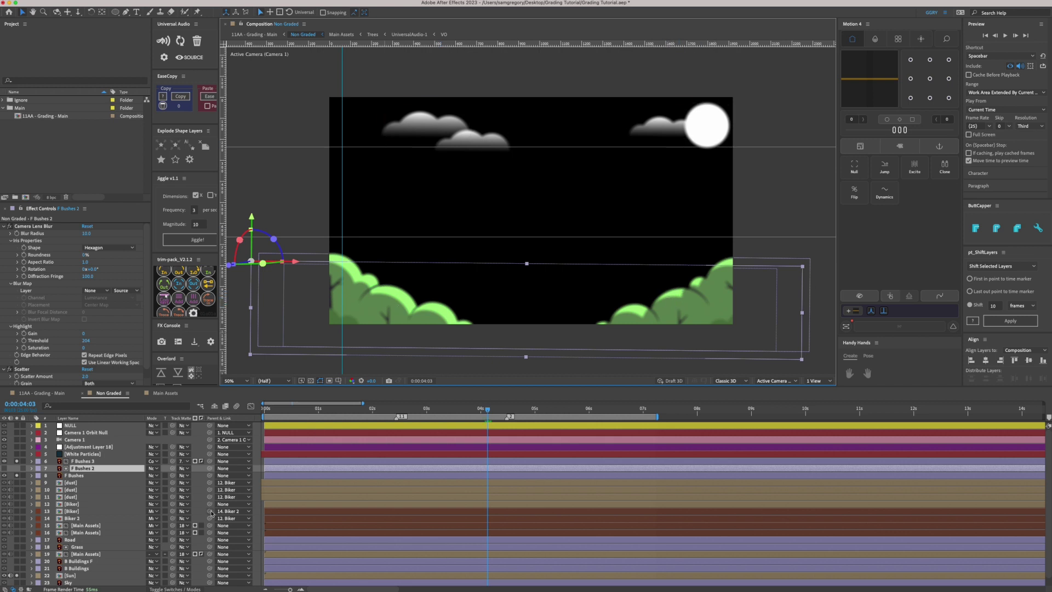
- Set F Bushes 3's opacity to 70%
click(285, 463)
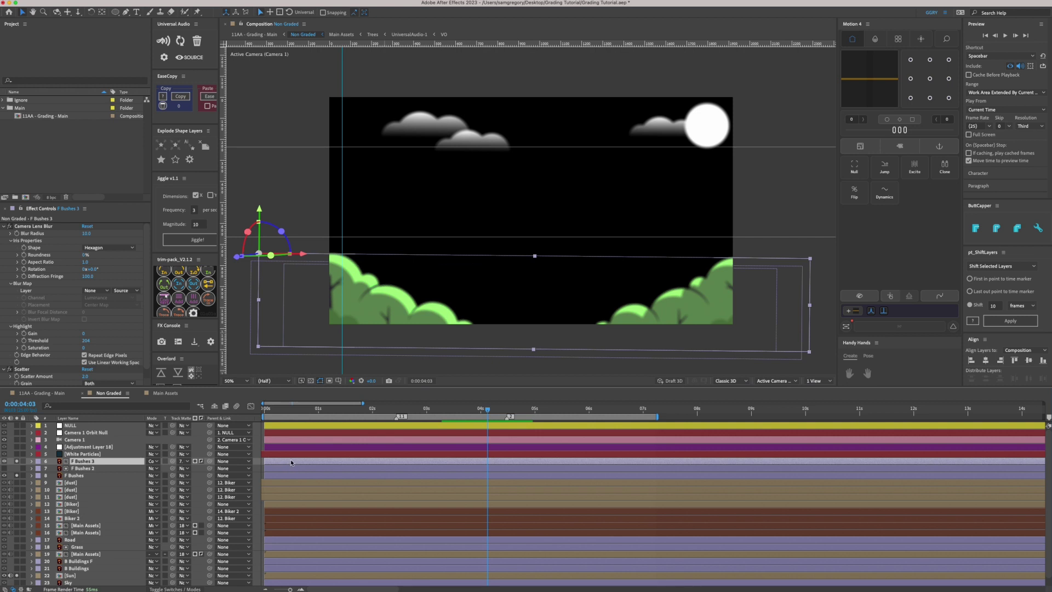
key(t)
click(154, 468)
text(70)
key(Return)
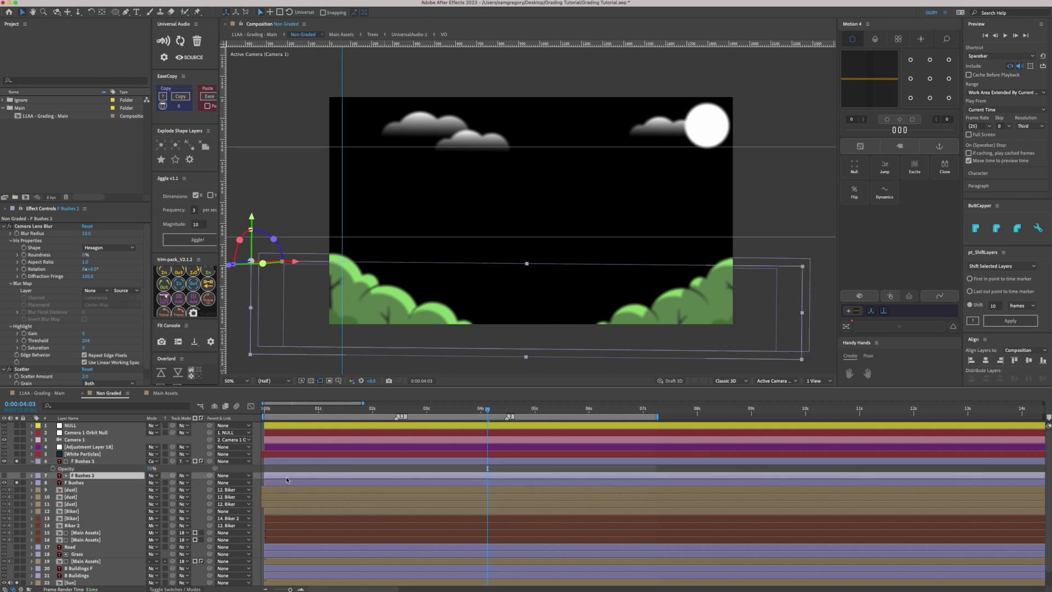
- Nudge F Bushes 2 up and right, unsolo the bush layers, and select all layers
drag(406, 317, 410, 313)
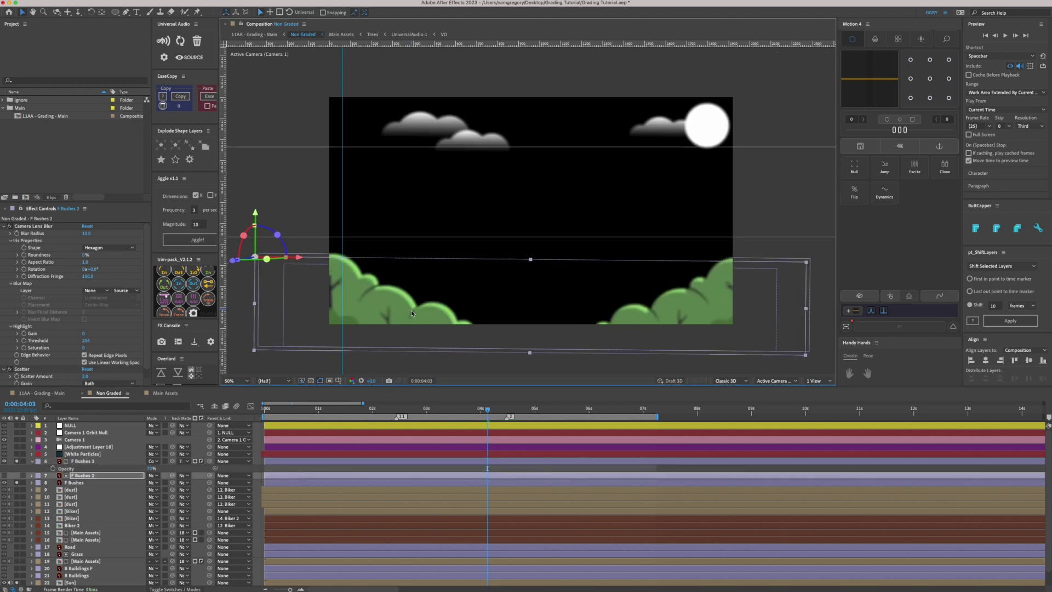
click(17, 483)
click(16, 461)
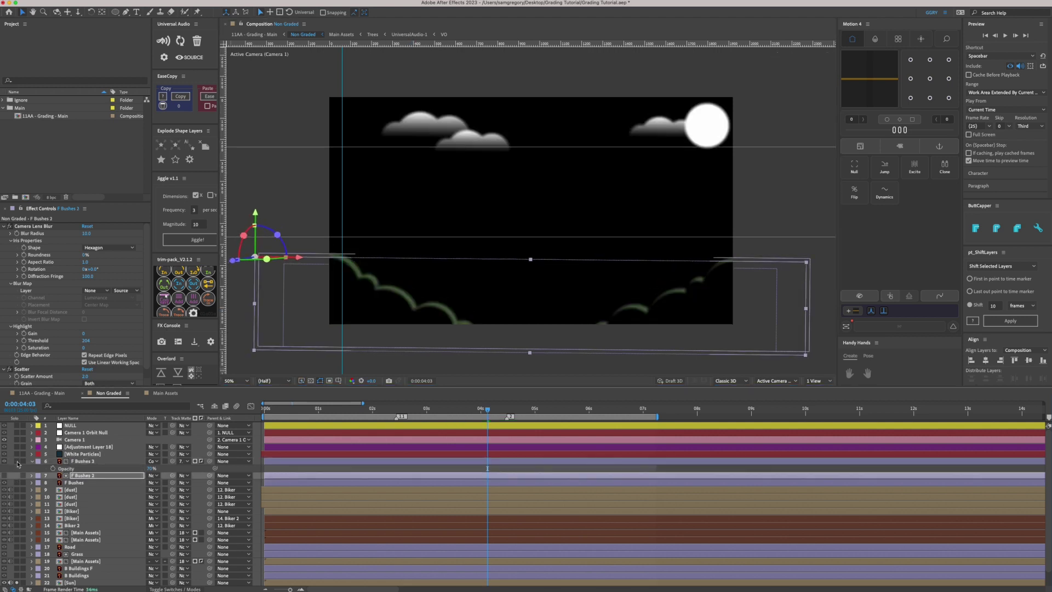
key(F2)
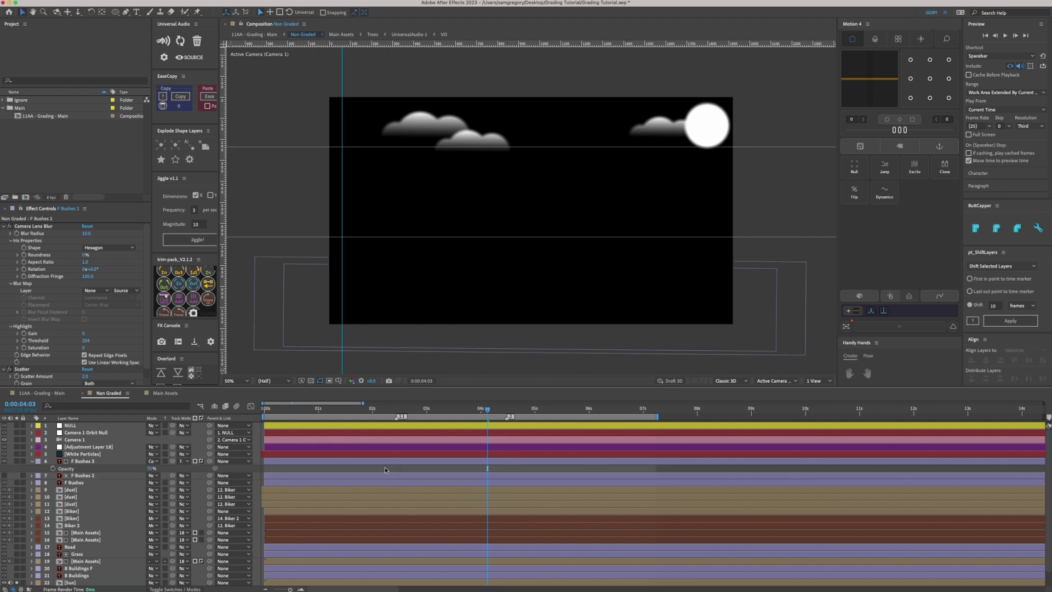
key(u)
key(u)
scroll(26, 546, down, 1)
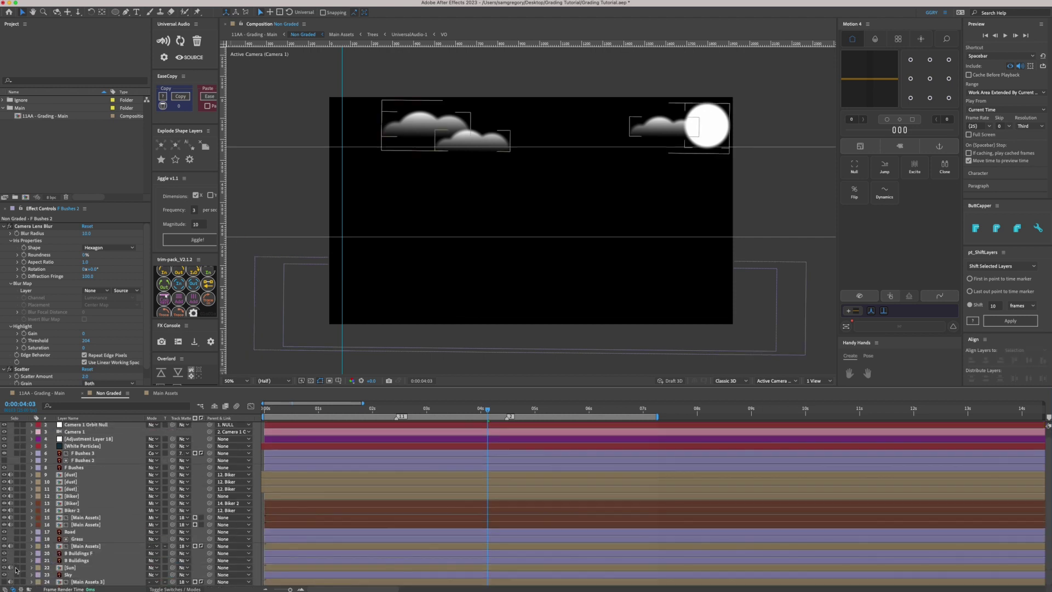
key(super+a)
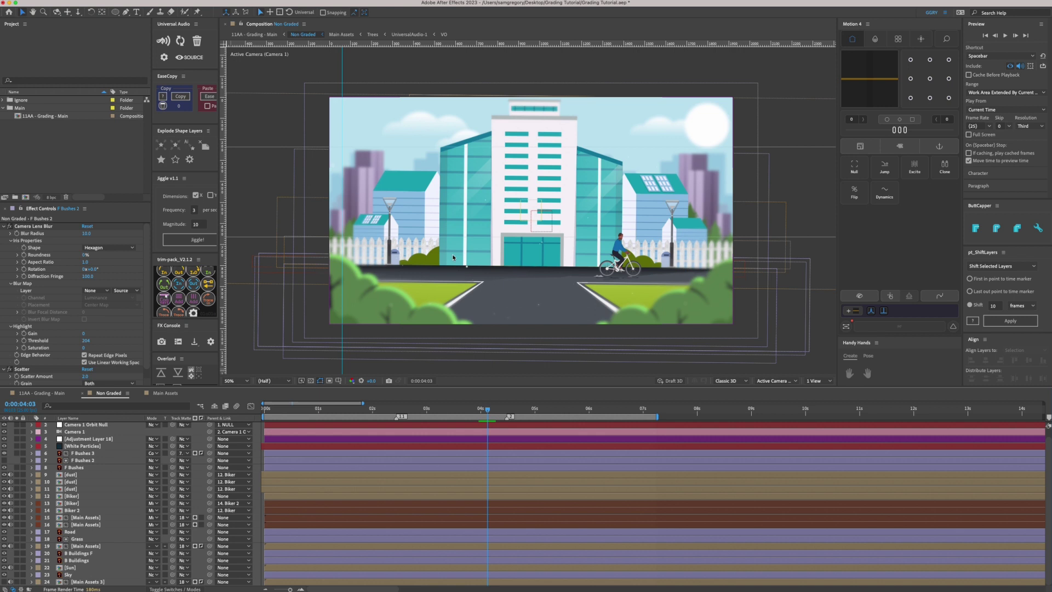
- Select the Biker layer, go to 0:00:03:11 and zoom in on the cyclist
click(91, 497)
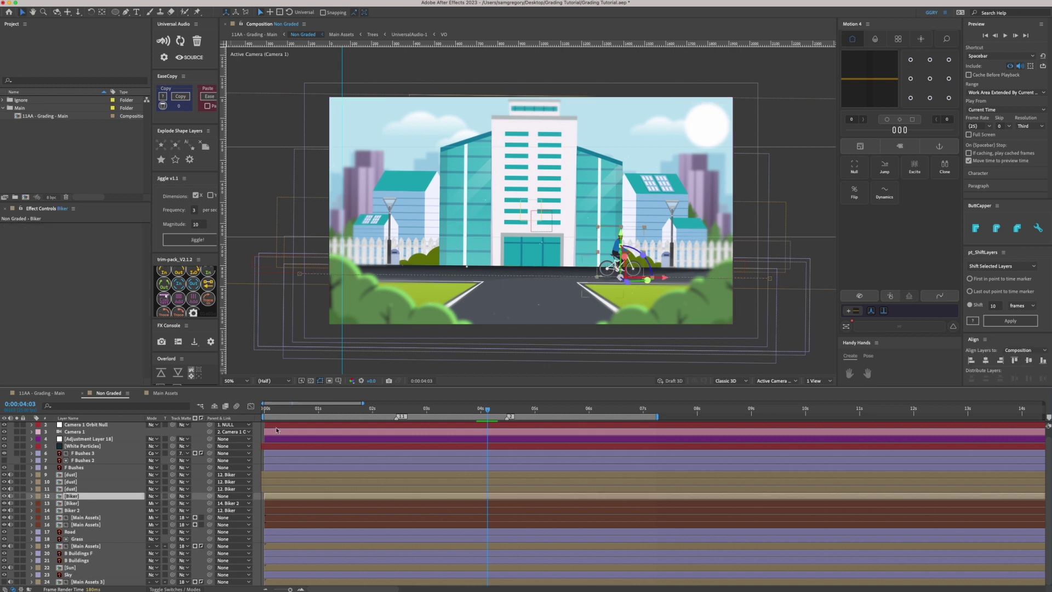
click(450, 409)
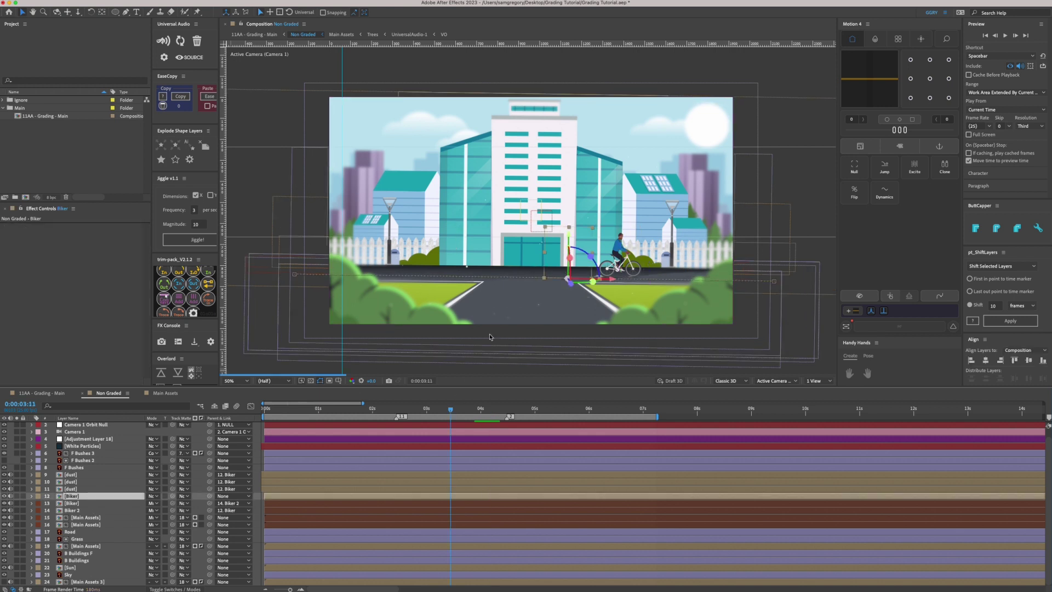
scroll(533, 211, up, 4)
drag(640, 328, 472, 167)
key(v)
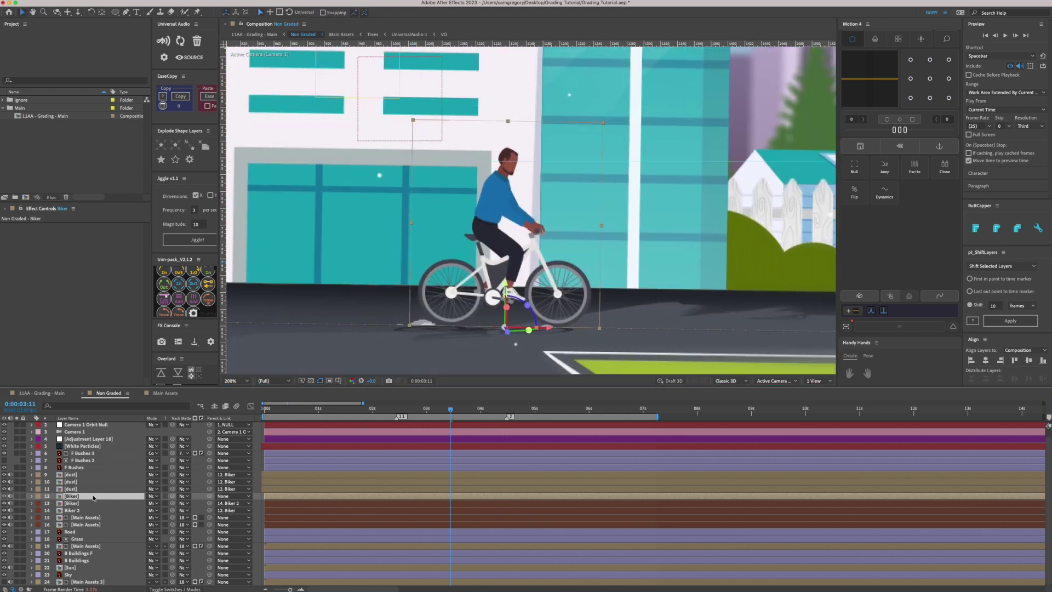
- Duplicate Biker twice and set the top copy to Color Dodge, matted by the copy beneath
key(super+d)
key(super+d)
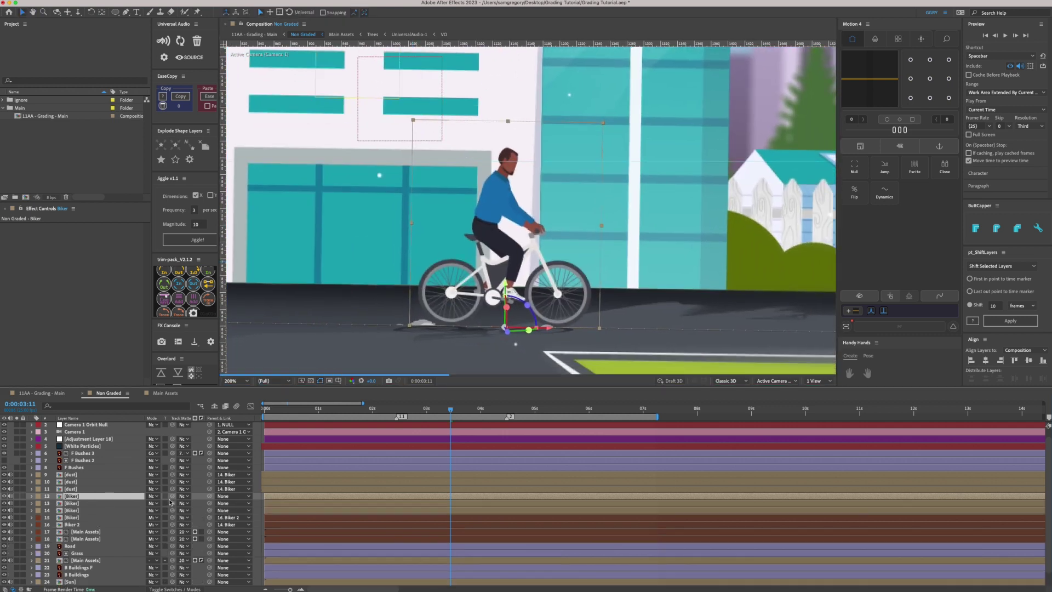
drag(174, 499, 105, 504)
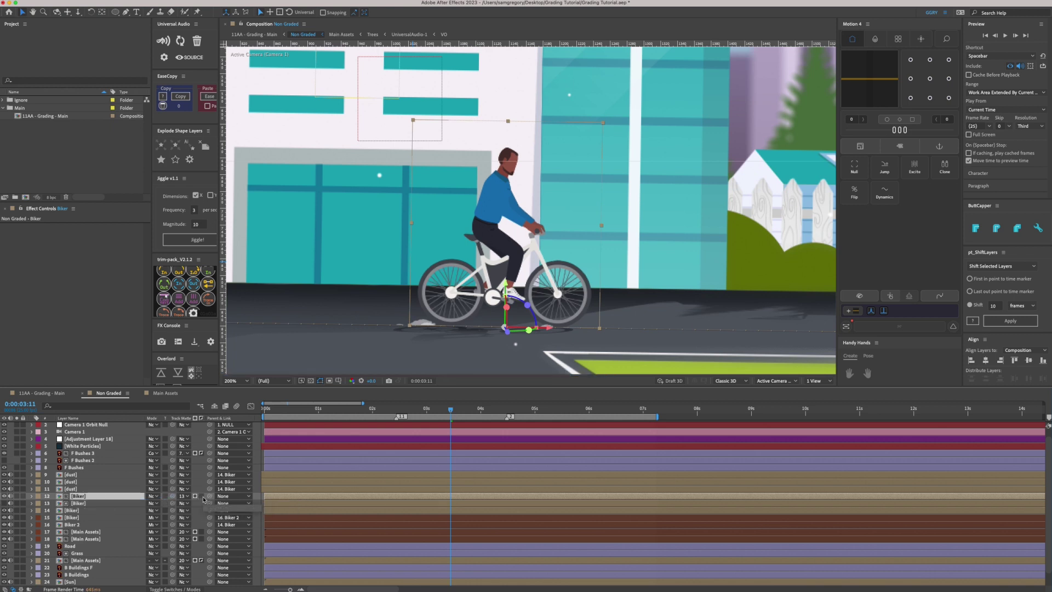
click(154, 496)
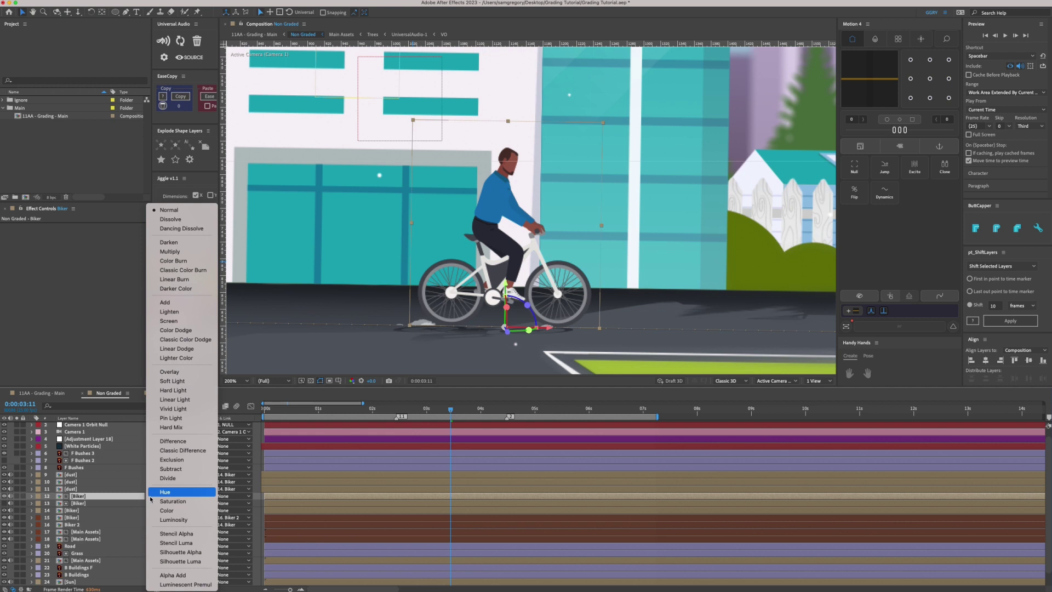
click(184, 330)
click(92, 504)
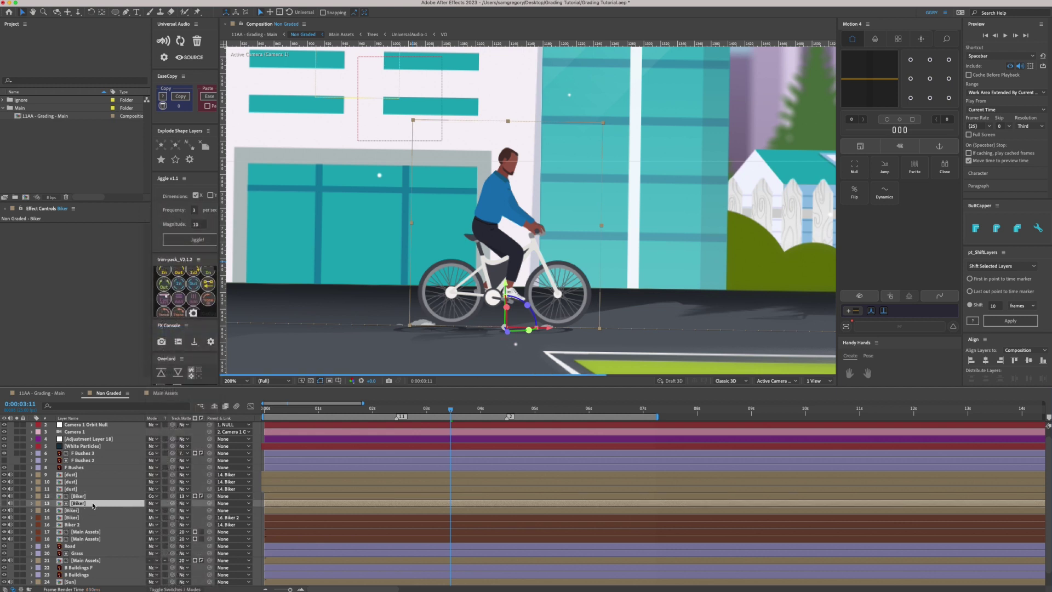
key(Return)
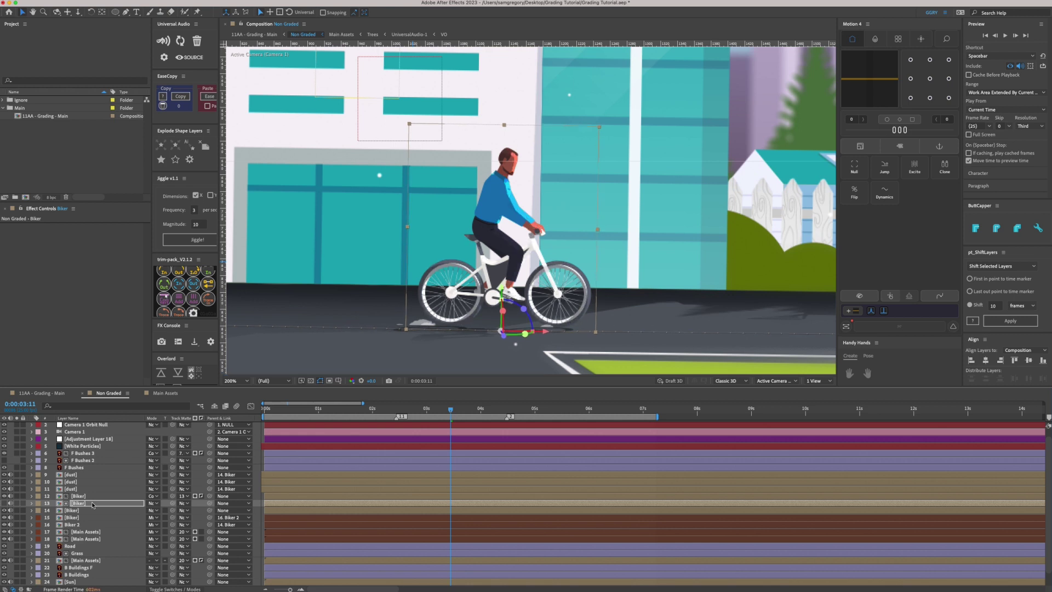
key(Return)
key(F4)
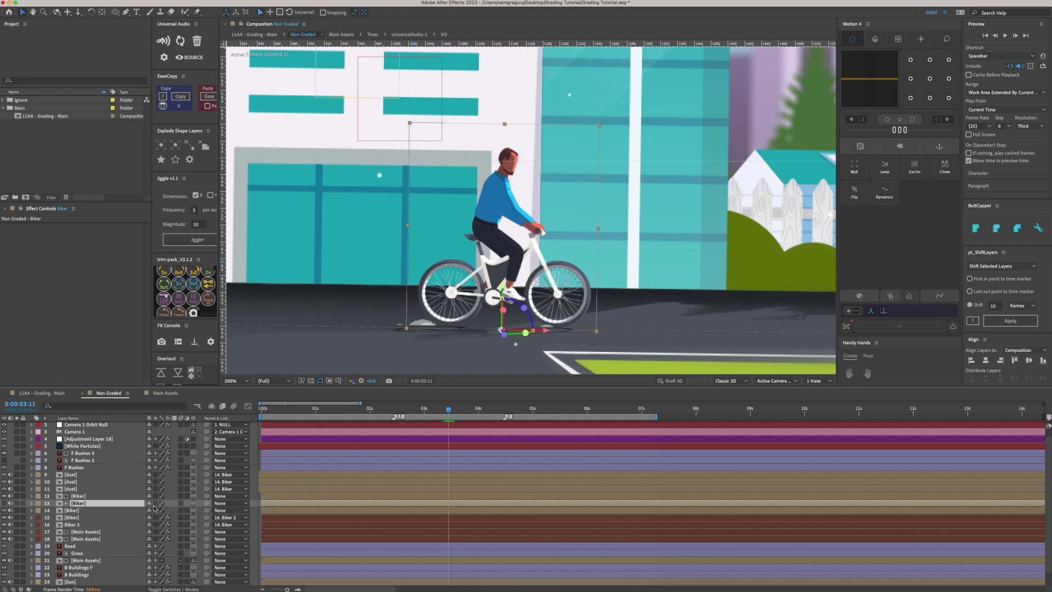
- Enable Collapse Transformations on the biker copy and apply Scatter with Scatter Amount 20
click(156, 501)
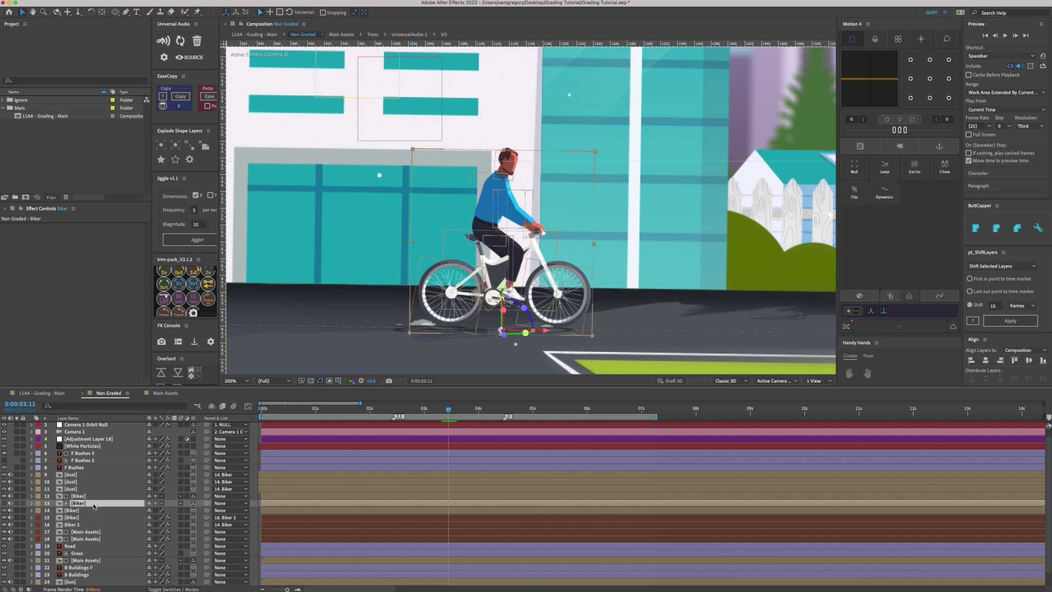
key(ctrl+space)
text(scatter)
key(Return)
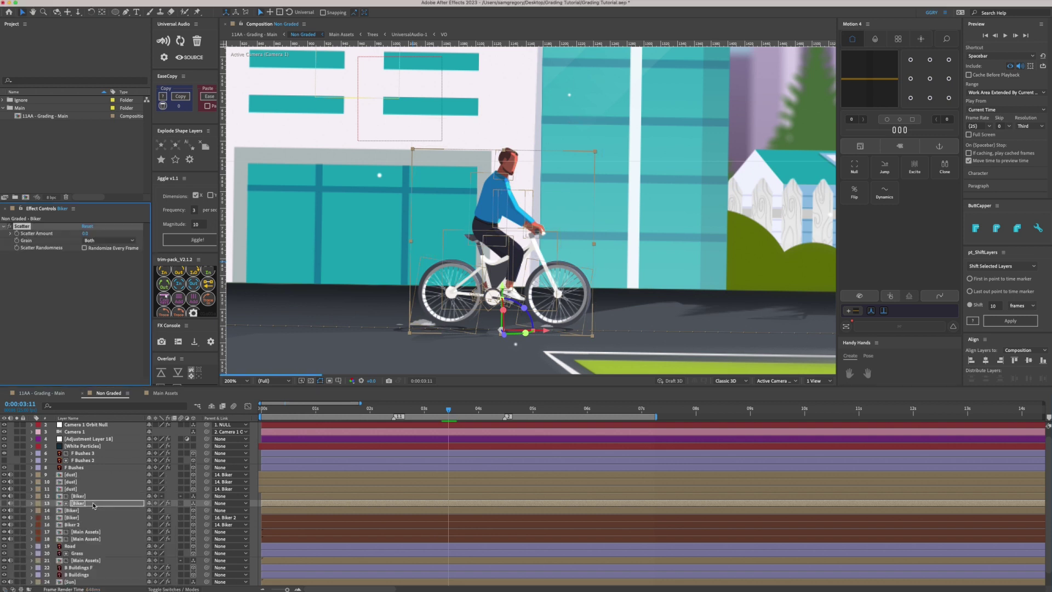
click(85, 234)
text(20)
key(Return)
- Lower the Scatter Amount to 3.0 with the timeline enlarged
key(grave)
key(grave)
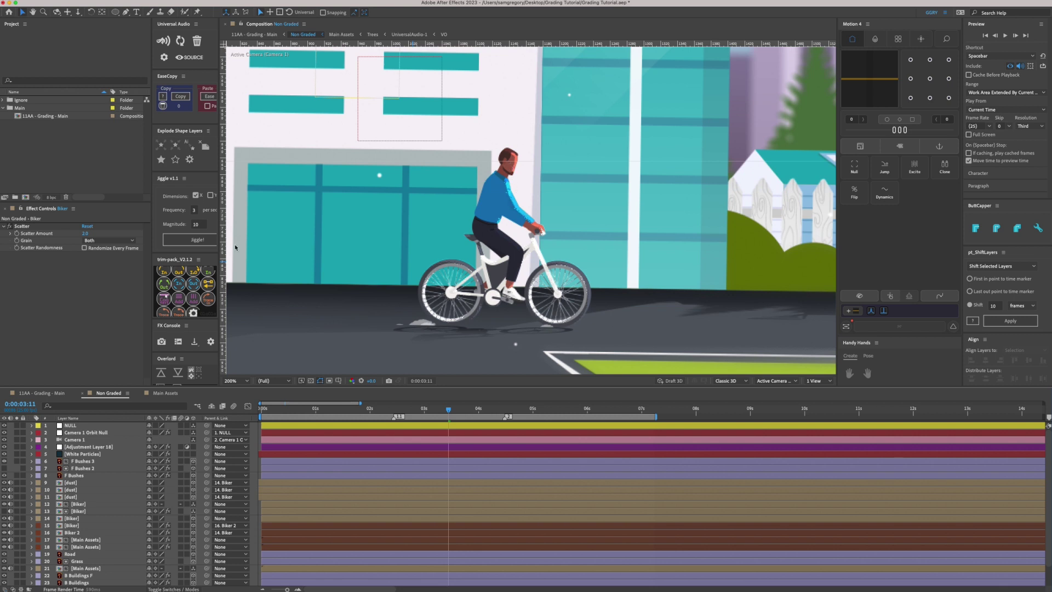
click(88, 235)
text(3)
key(Return)
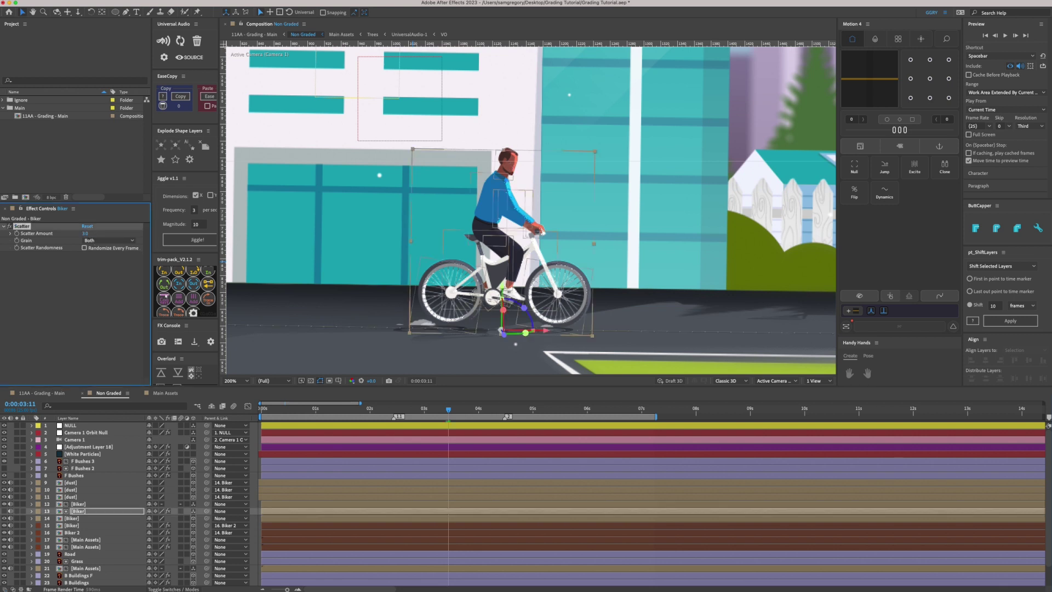
- Select biker copy layer 13, fit the whole frame, and restore the normal layout
click(109, 511)
key(Return)
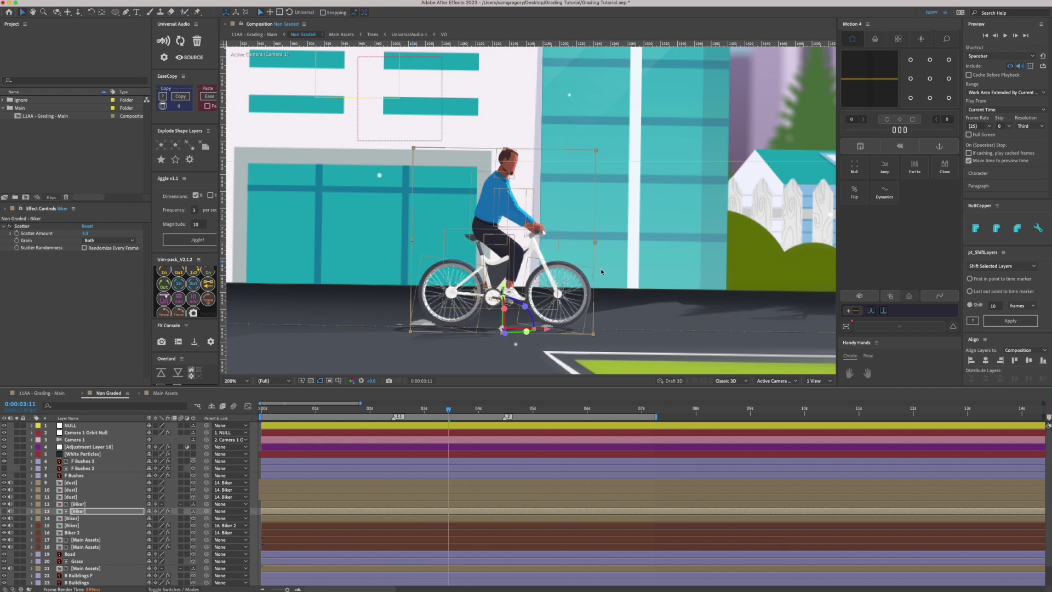
key(Return)
key(shift+slash)
key(grave)
key(grave)
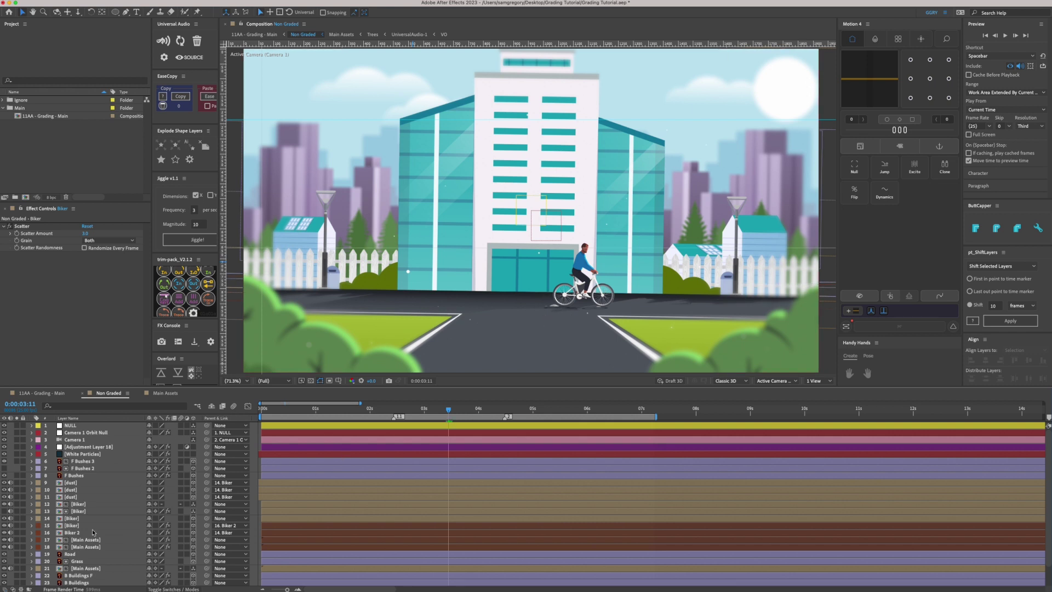
- In Main Assets, duplicate the Main Building, Side Buildings and Trees layers
click(166, 393)
click(300, 432)
key(super+d)
key(super+d)
key(t)
click(477, 408)
click(88, 496)
- Duplicate the trees again, parent Trees 3 and Trees 2 to Trees, and close Main Assets
key(super+d)
key(super+d)
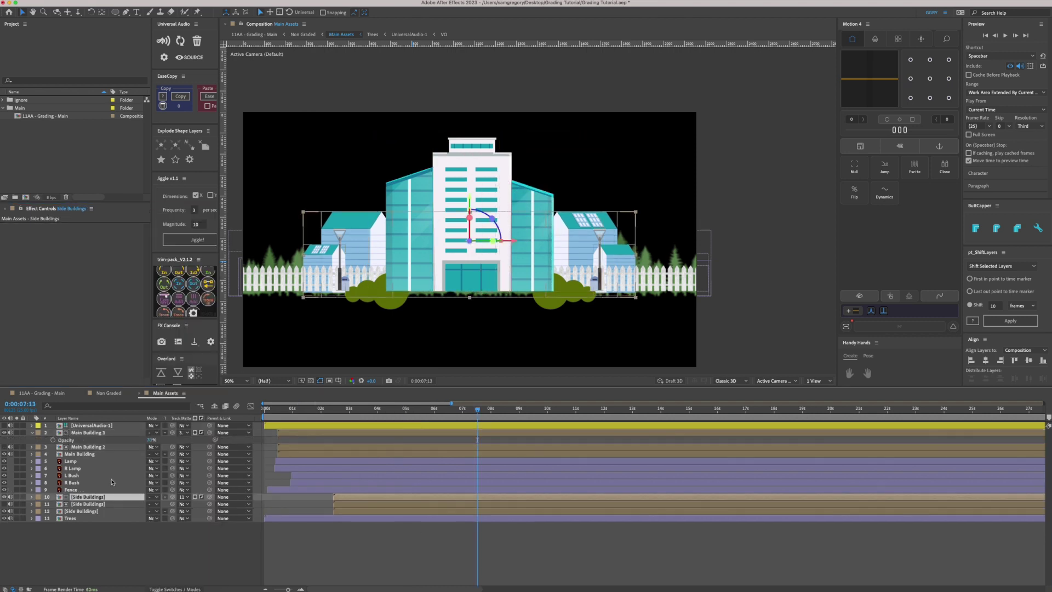
click(70, 518)
key(super+d)
key(super+d)
shift+click(71, 532)
key(p)
click(322, 408)
drag(110, 545, 71, 547)
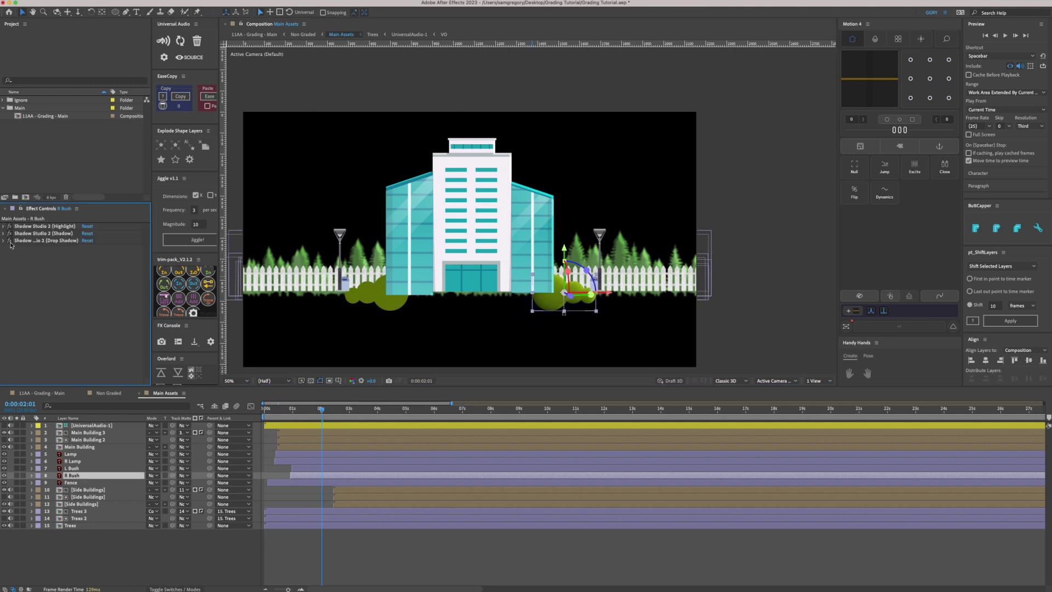
click(139, 393)
click(87, 554)
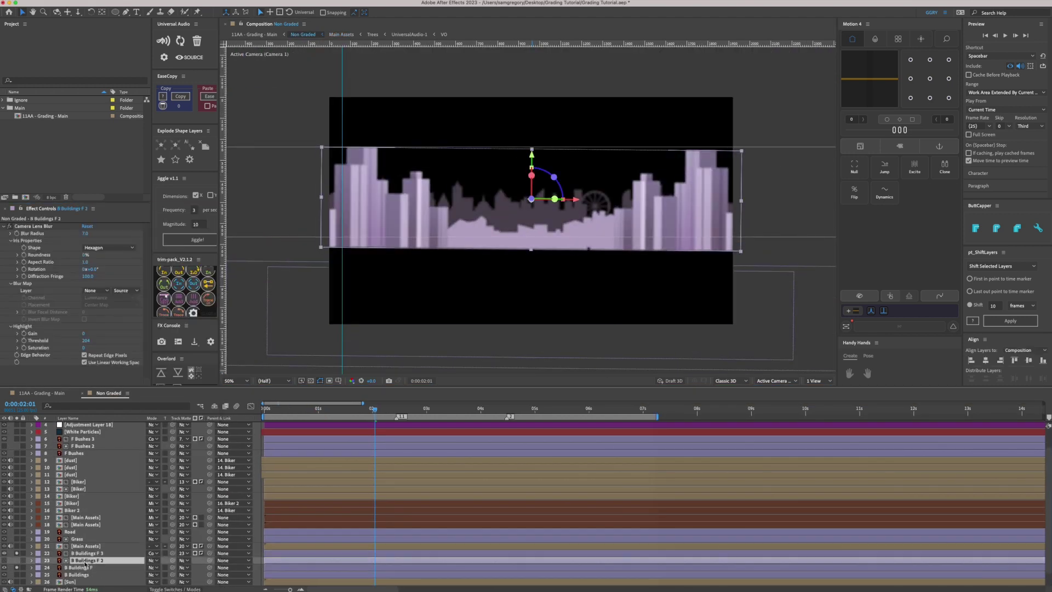
- Open Non Graded > Main Assets and solo, then unsolo, the three Trees layers
click(41, 393)
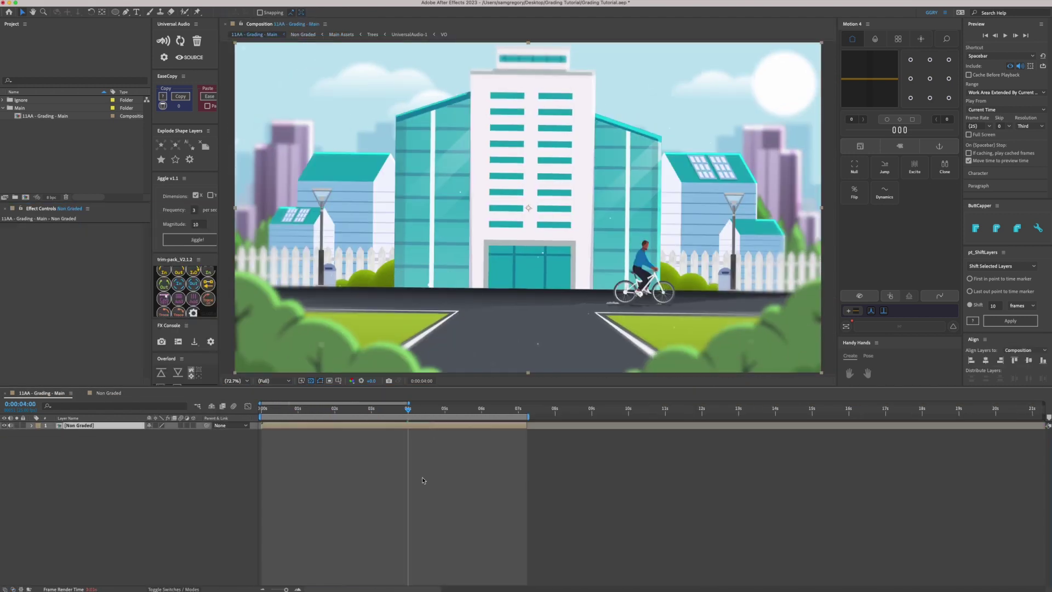
click(421, 472)
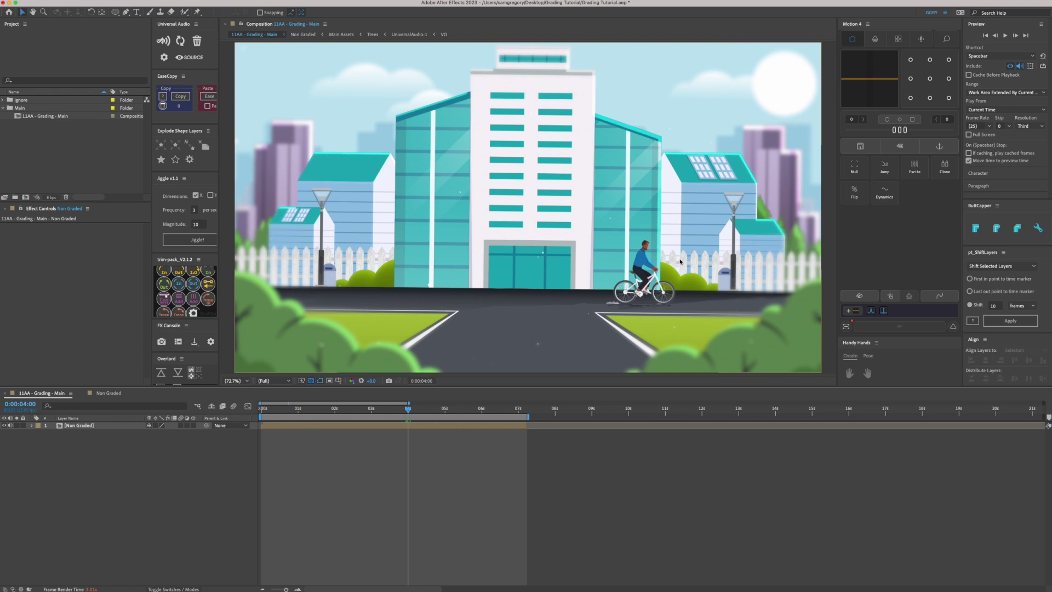
double_click(284, 426)
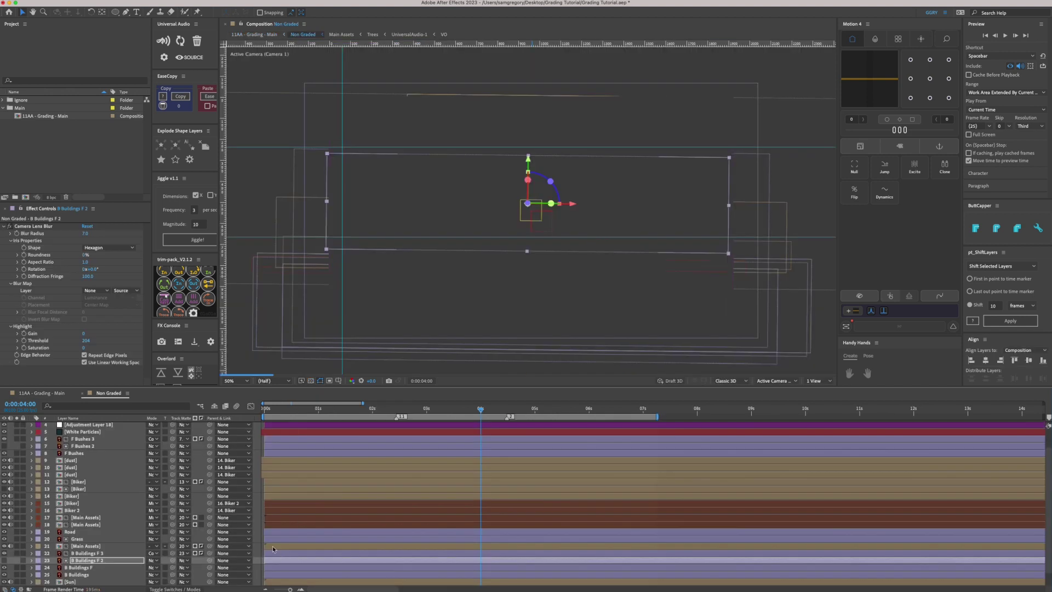
double_click(86, 532)
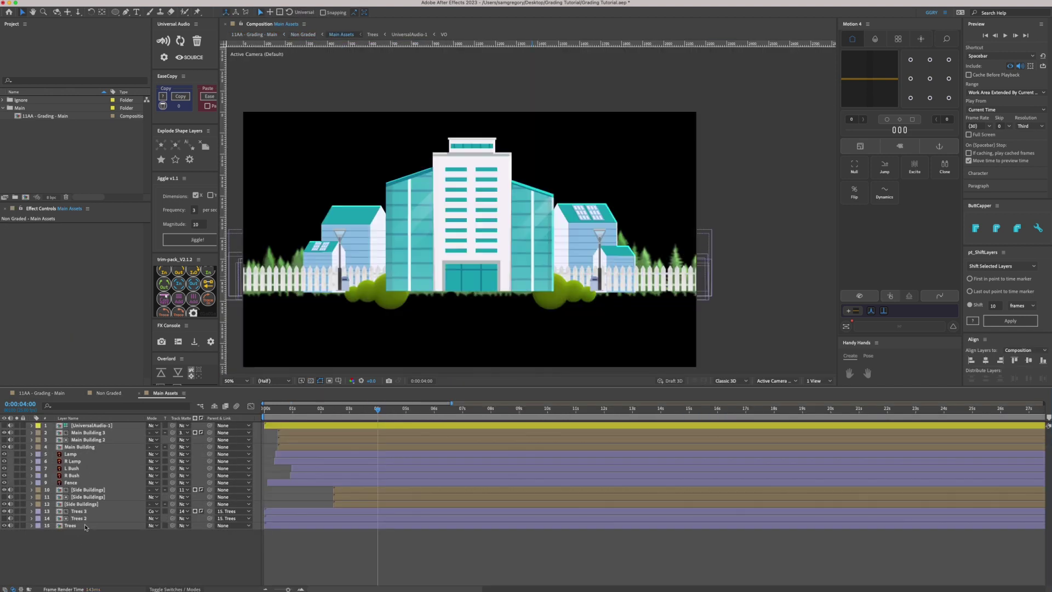
drag(17, 526, 17, 511)
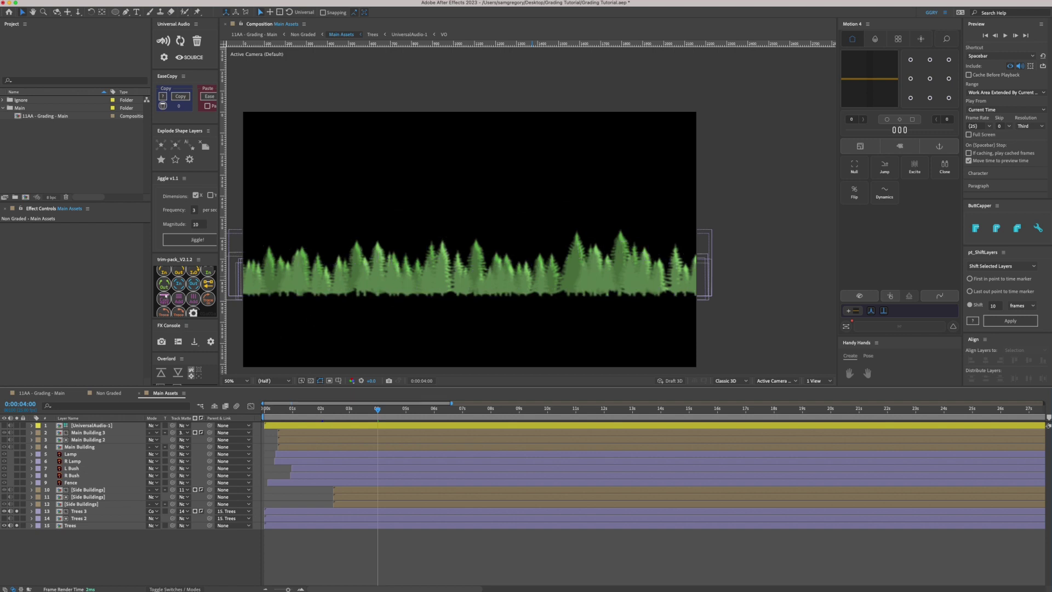
click(16, 511)
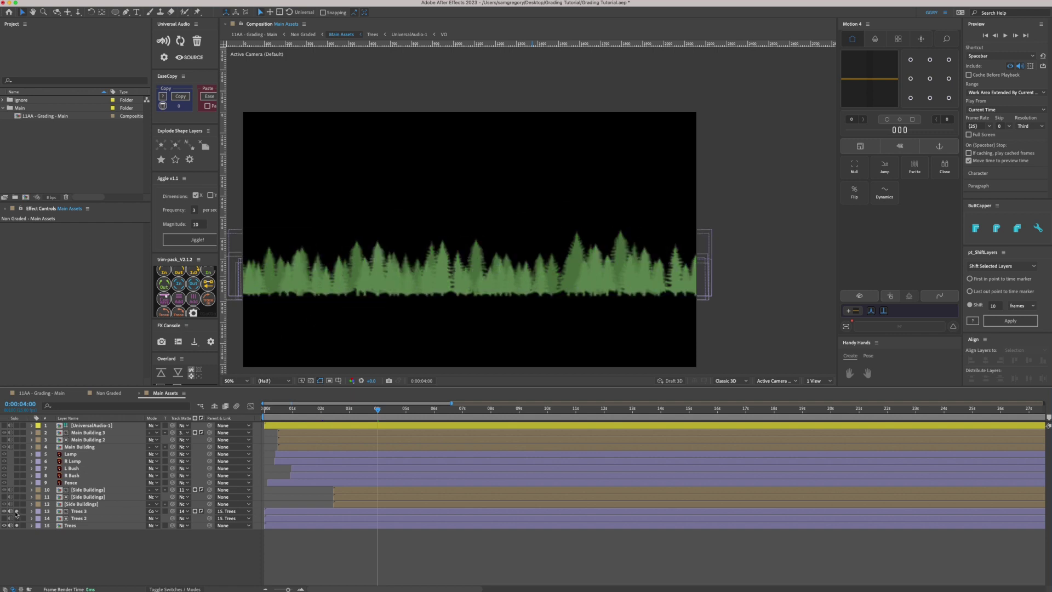
drag(16, 513, 17, 528)
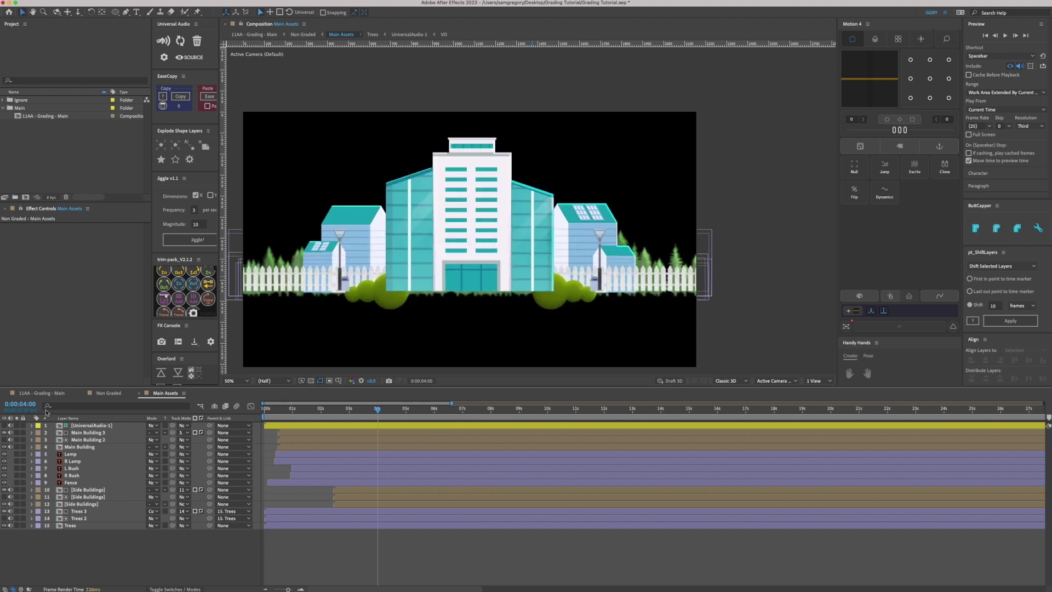
- Return to 11AA - Grading - Main, deselect all layers, and view at 50%
click(50, 394)
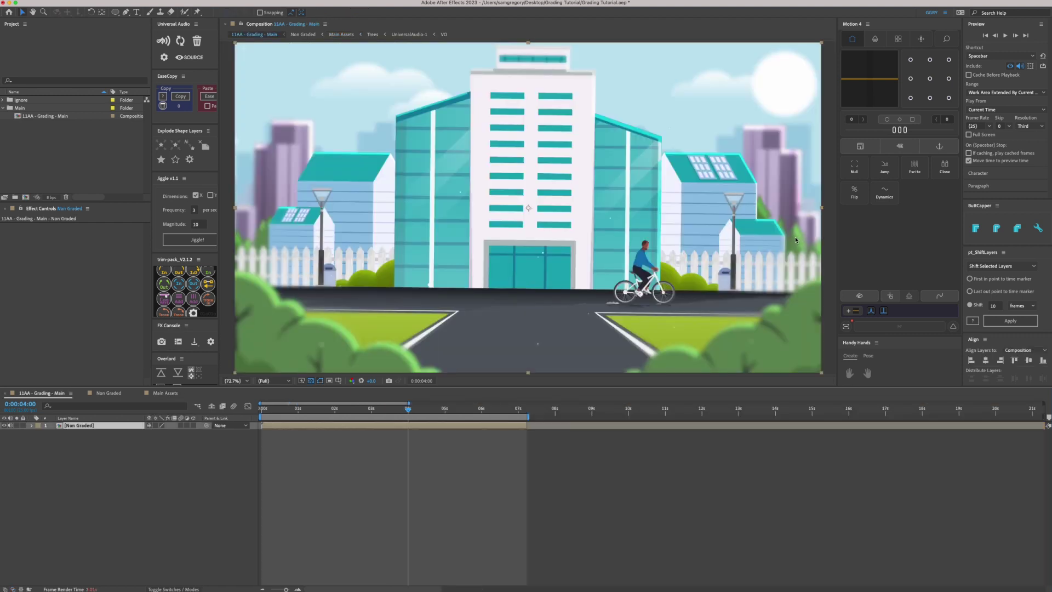
key(F2)
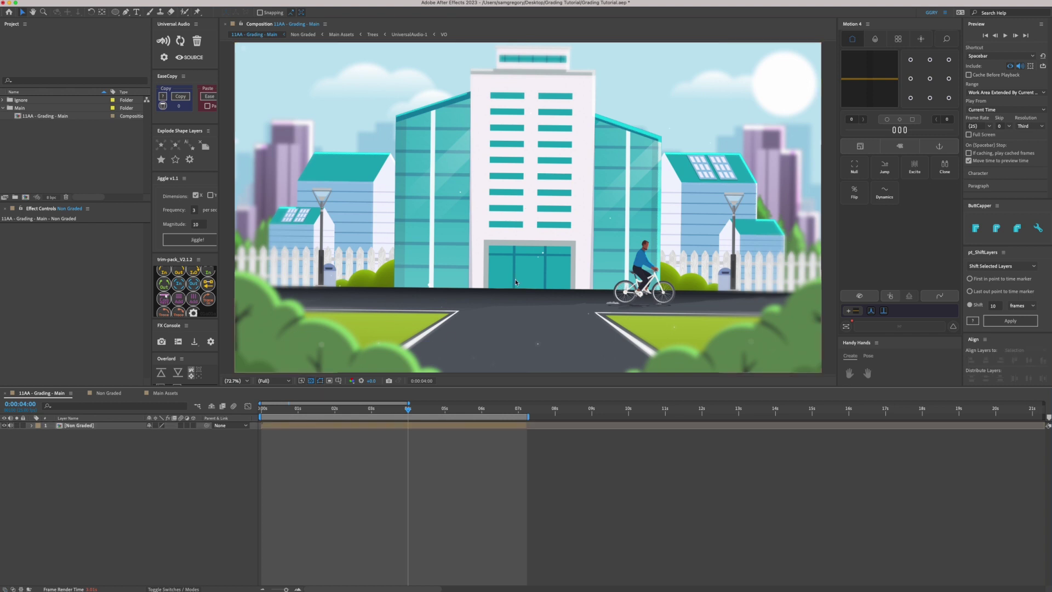
key(comma)
key(comma)
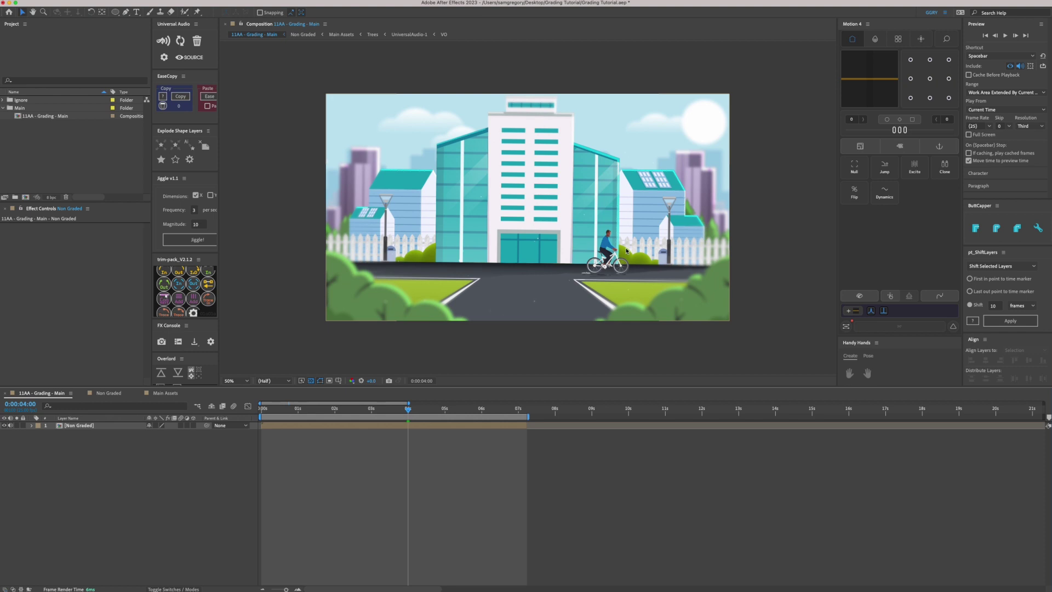
- Fit the frame, check Adjustment Layer 1's Posterize Time, and zoom the timeline to the start
key(slash)
key(shift+slash)
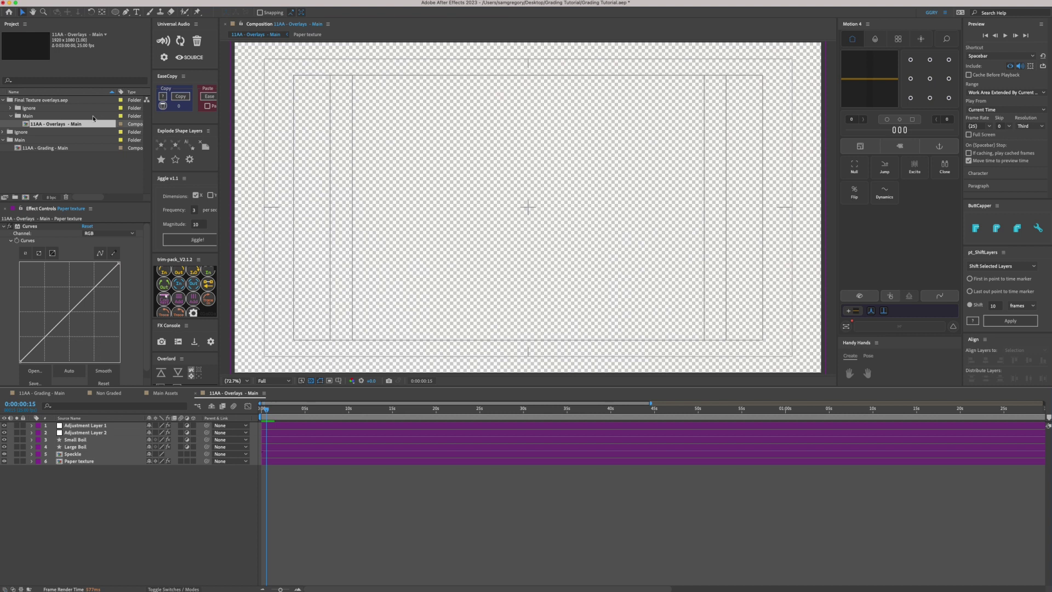
click(314, 426)
click(329, 487)
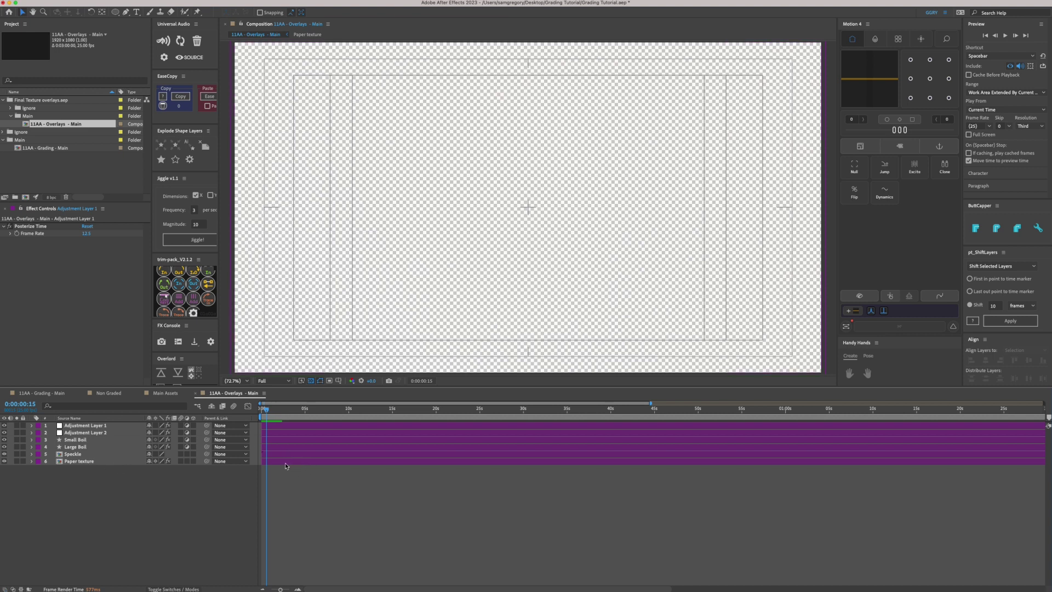
key(Home)
key(=)
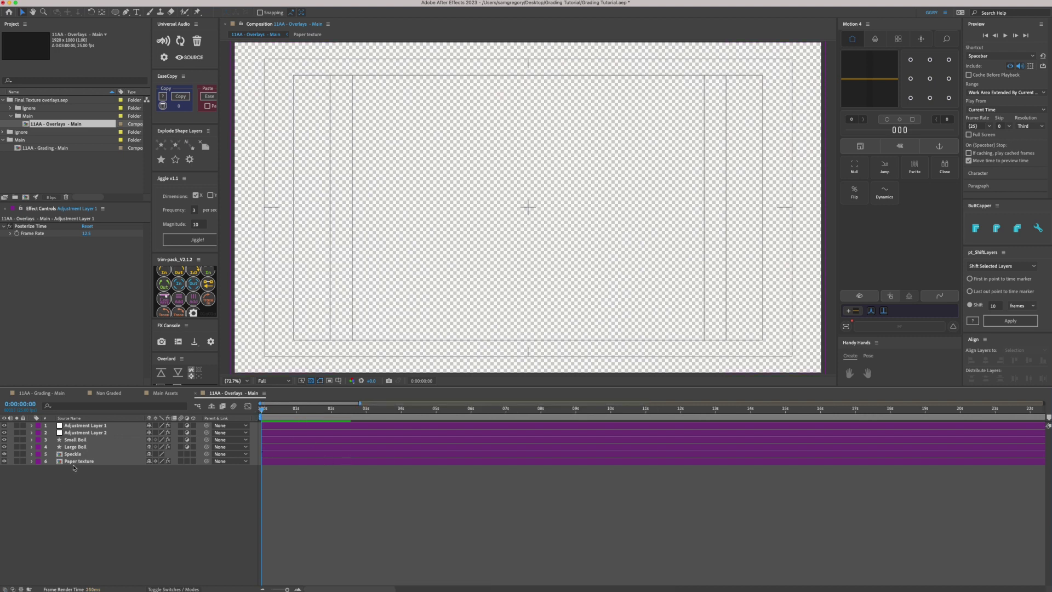
- Show a dark background, solo Paper texture, check its opacity, and scrub through time
click(310, 380)
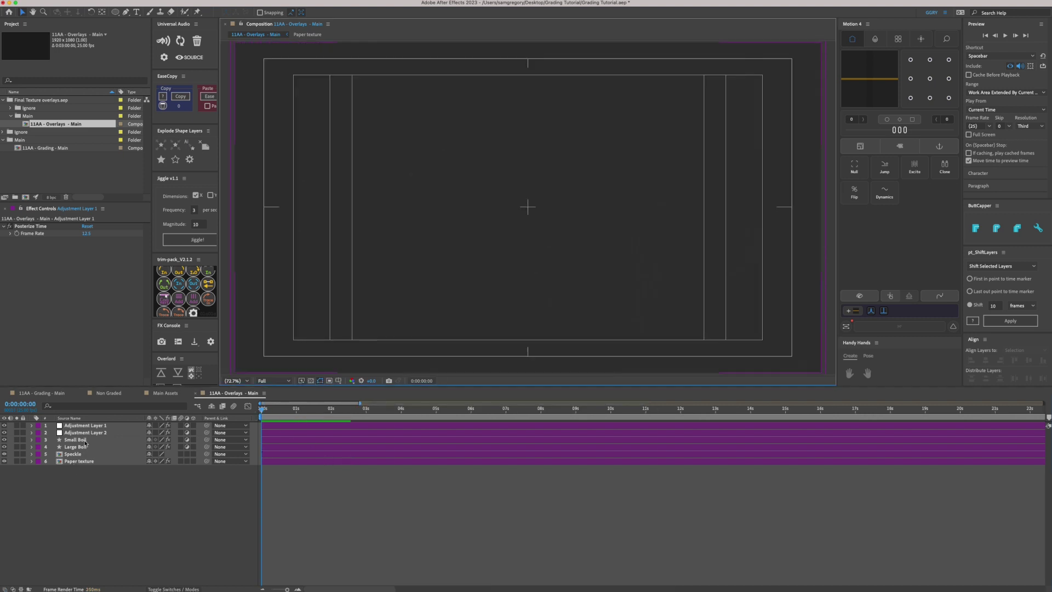
click(17, 461)
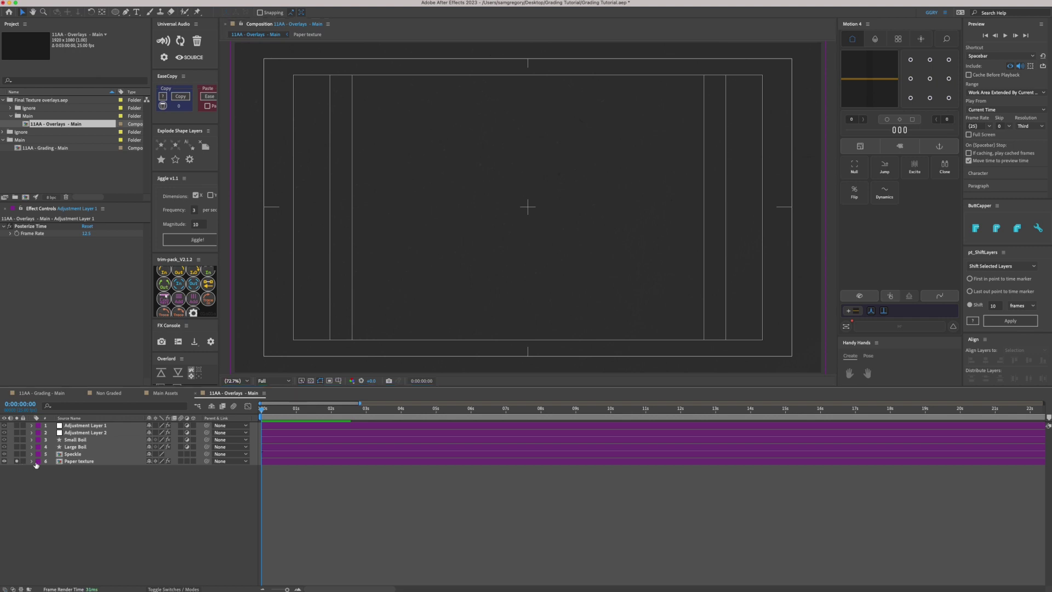
click(78, 463)
key(t)
click(309, 478)
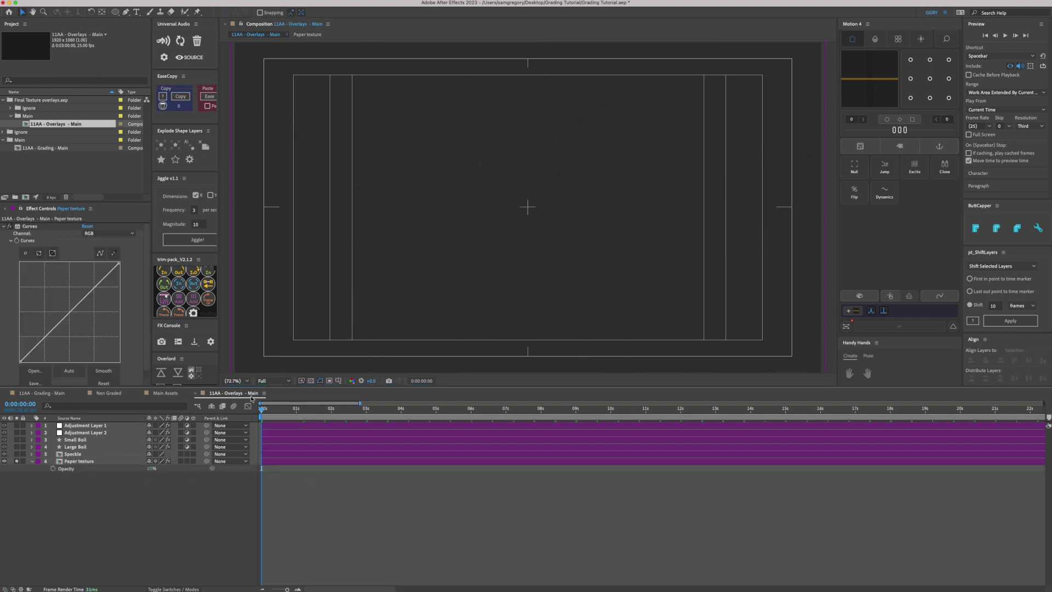
mouse_move(264, 412)
mouse_down()
mouse_move(322, 415)
mouse_move(247, 421)
mouse_up()
- Open the Paper texture precomp at 50% and preview its paper_texture PNG frames
double_click(269, 461)
key(Page_Down)
key(Page_Down)
key(comma)
key(comma)
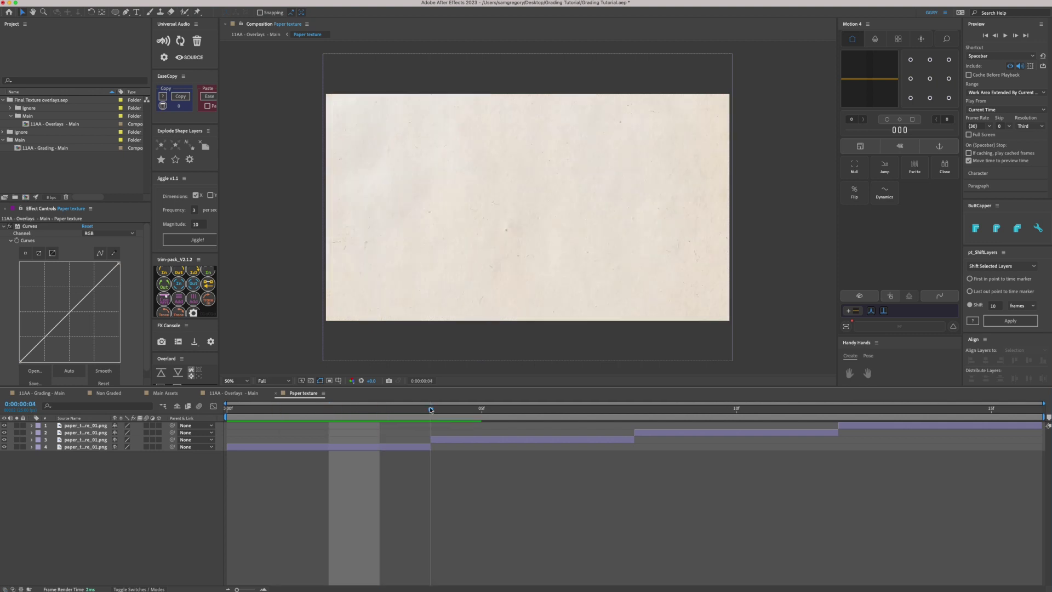
key(Page_Down)
key(Page_Down)
click(384, 447)
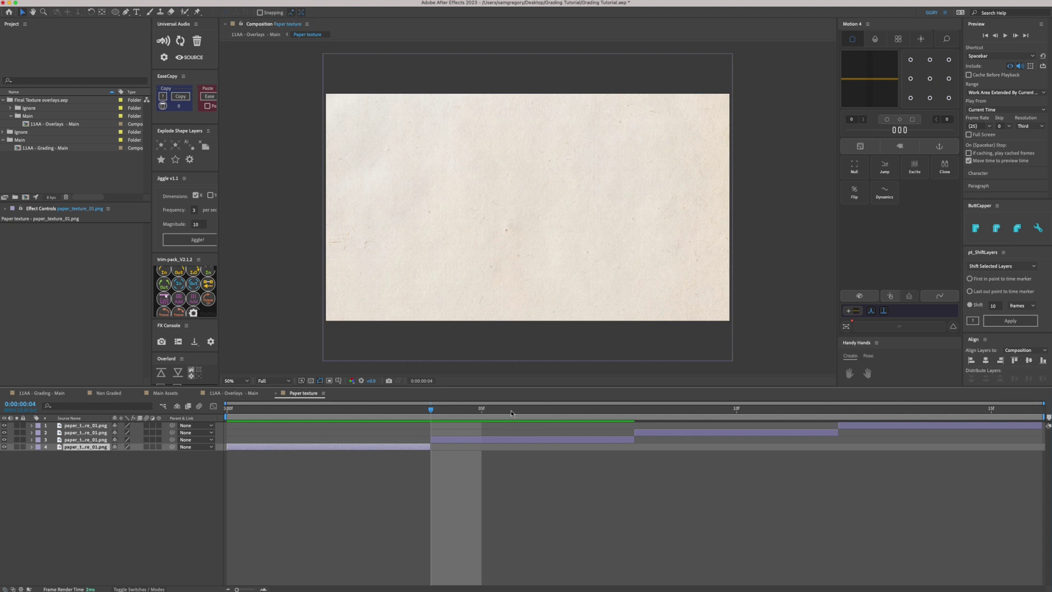
key(space)
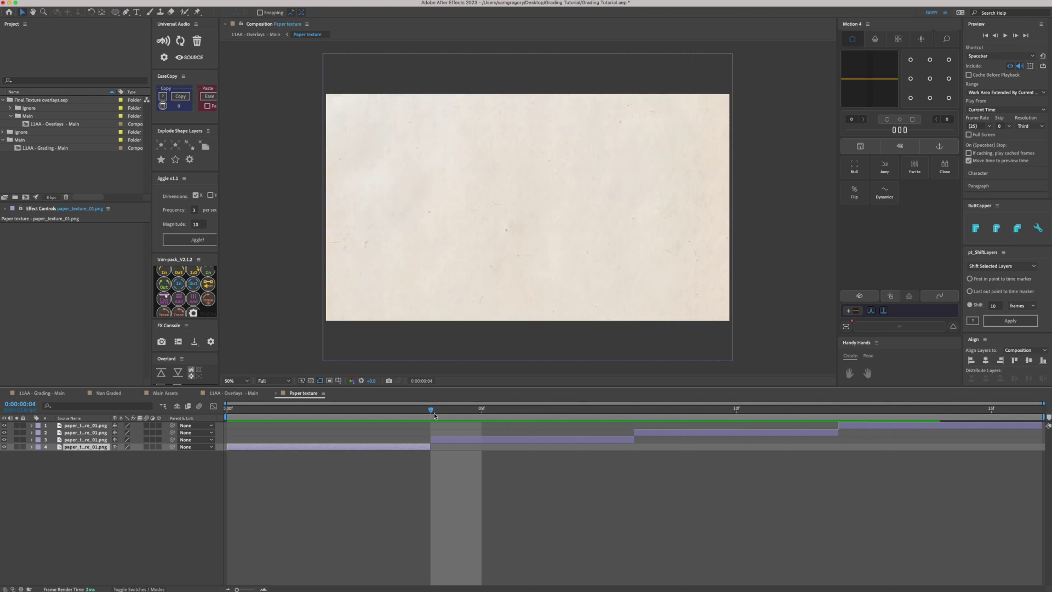
click(499, 415)
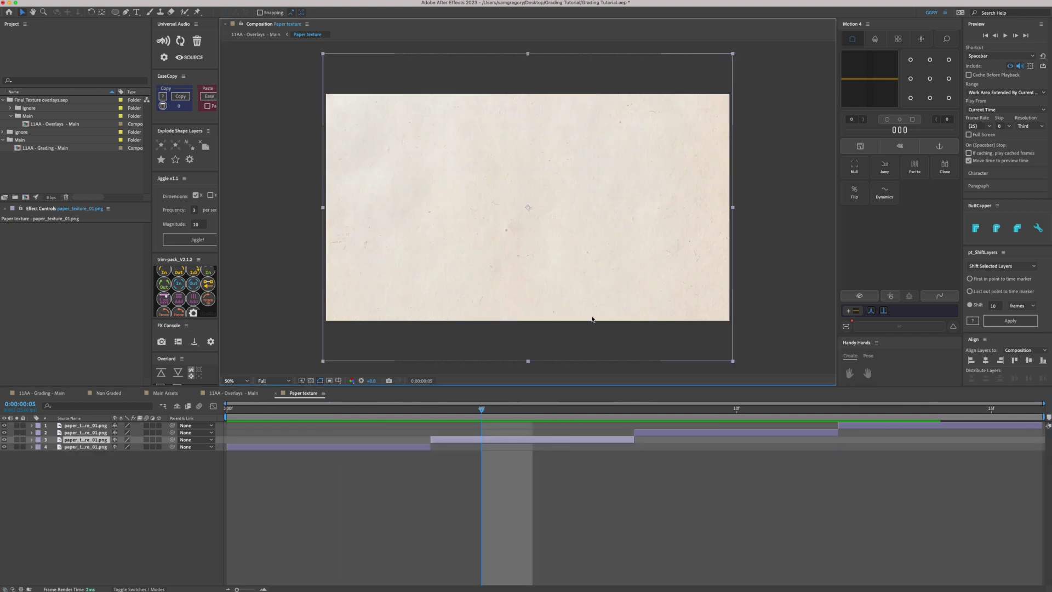
- Check frames 9 and 15, then return to the parent overlays composition
click(686, 410)
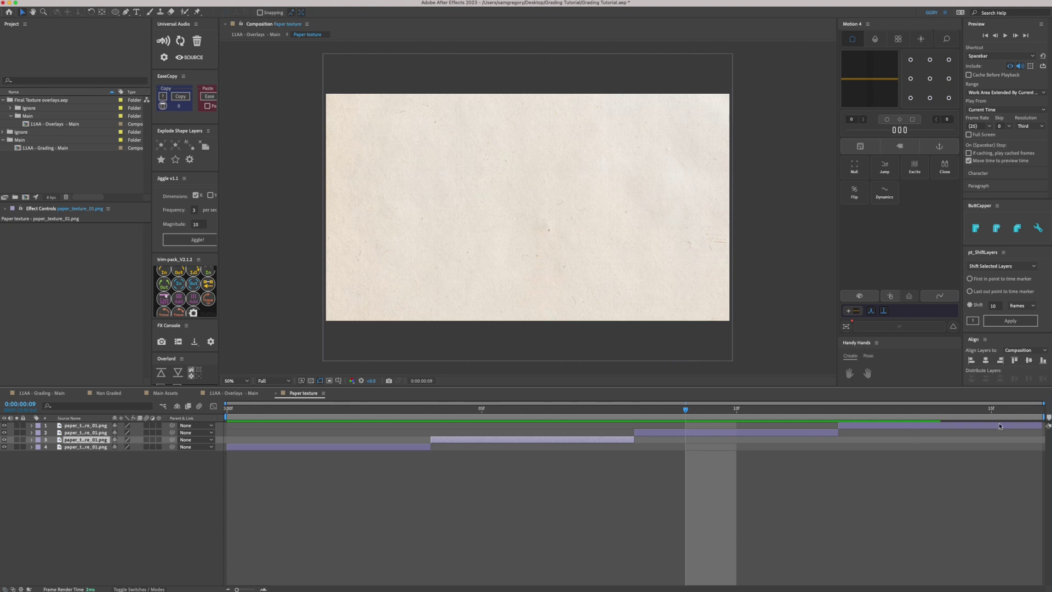
click(1005, 412)
key(super+alt+shift+Up)
- Enable Time Remap on Paper texture and preview the overlays from the start
key(super+alt+t)
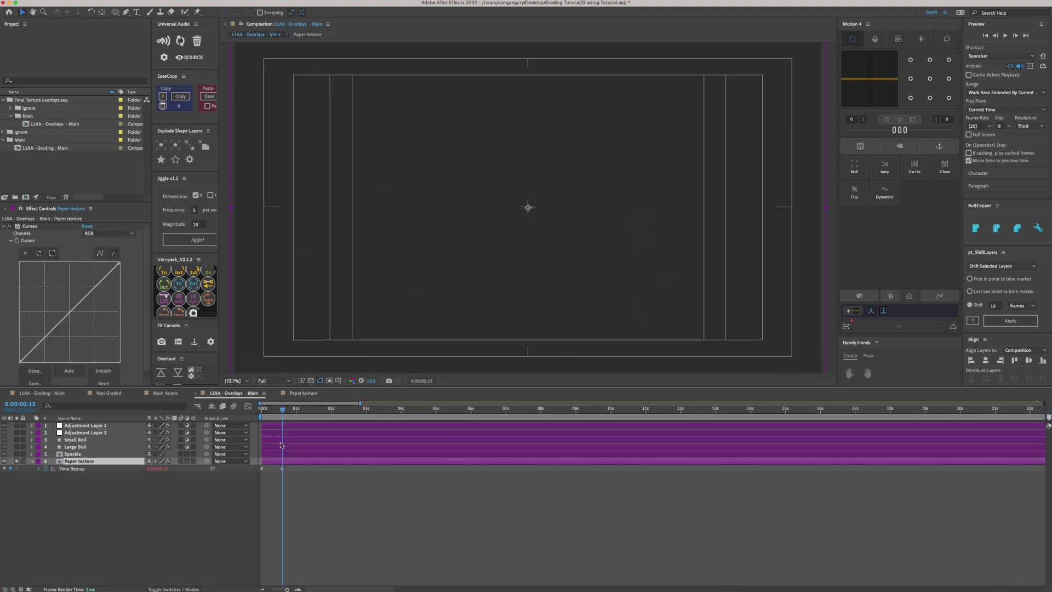
click(297, 498)
key(equal)
key(equal)
key(equal)
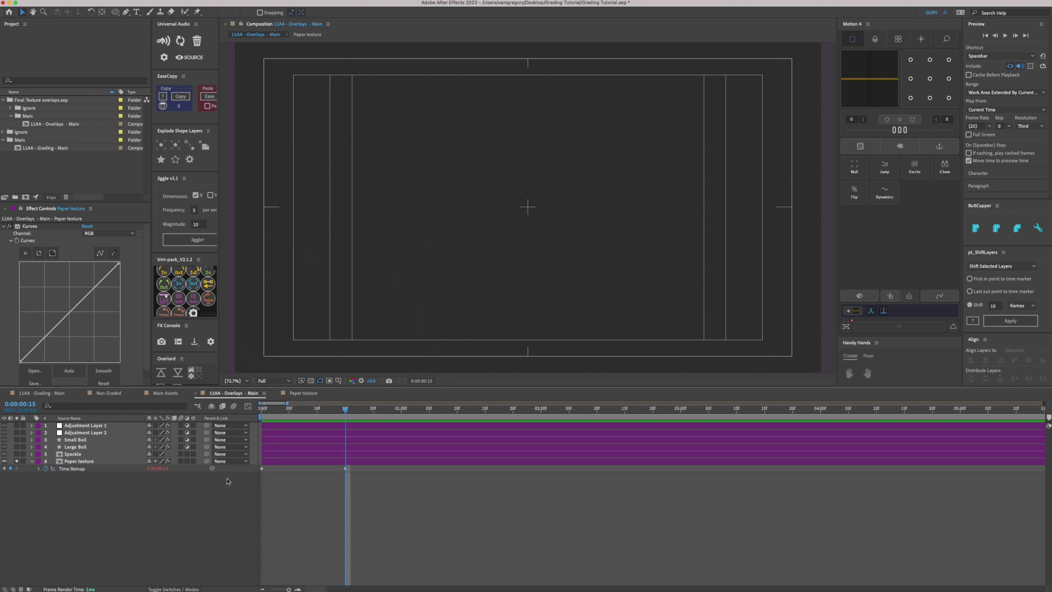
mouse_move(295, 410)
mouse_down()
mouse_move(322, 409)
mouse_move(295, 410)
mouse_up()
key(Home)
key(space)
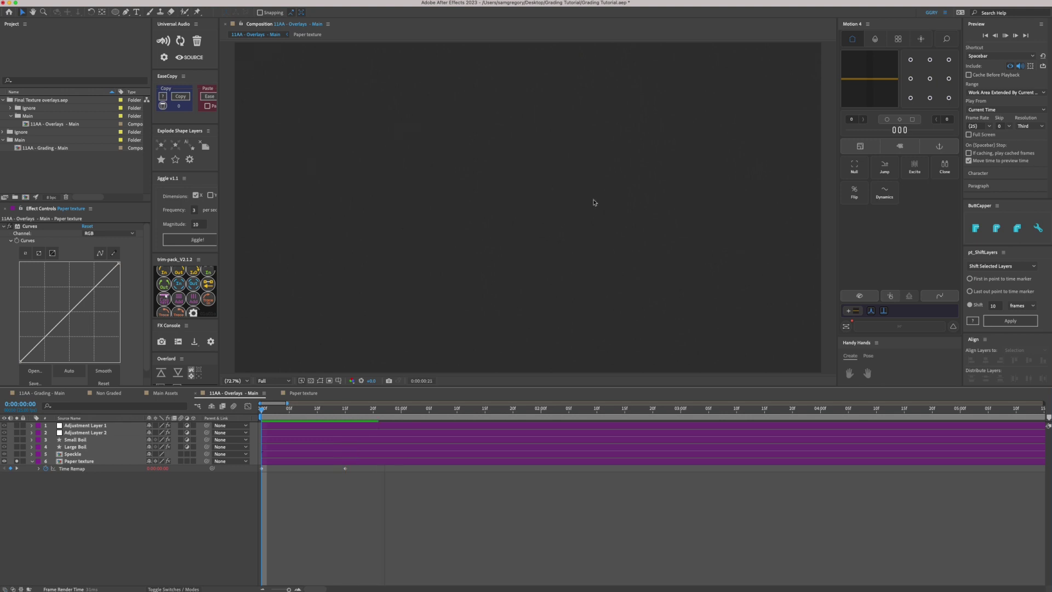
key(space)
- Keep the Paper texture layer's blending mode on Multiply
click(370, 463)
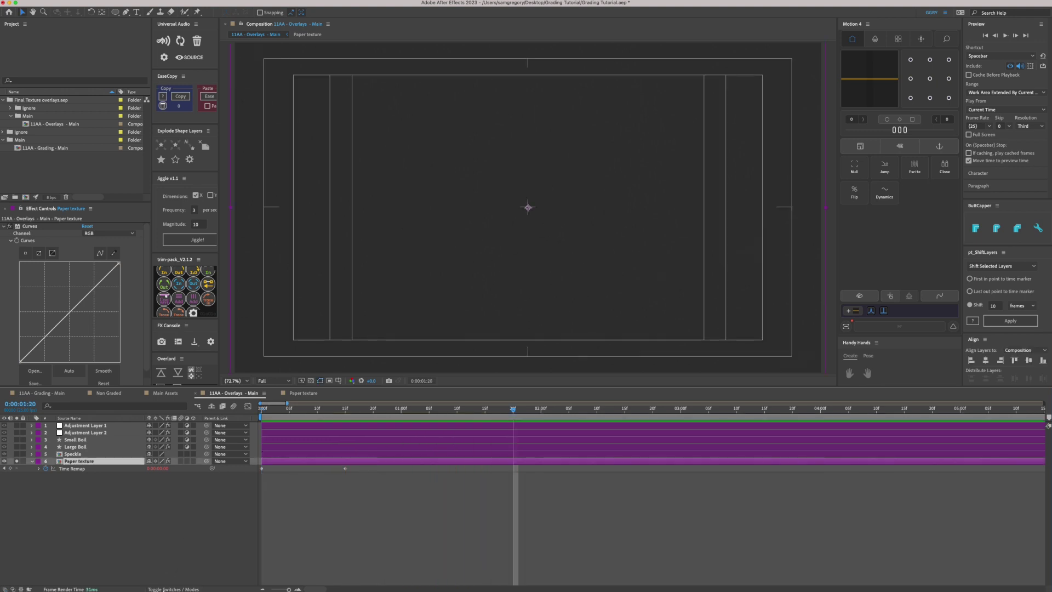
key(F4)
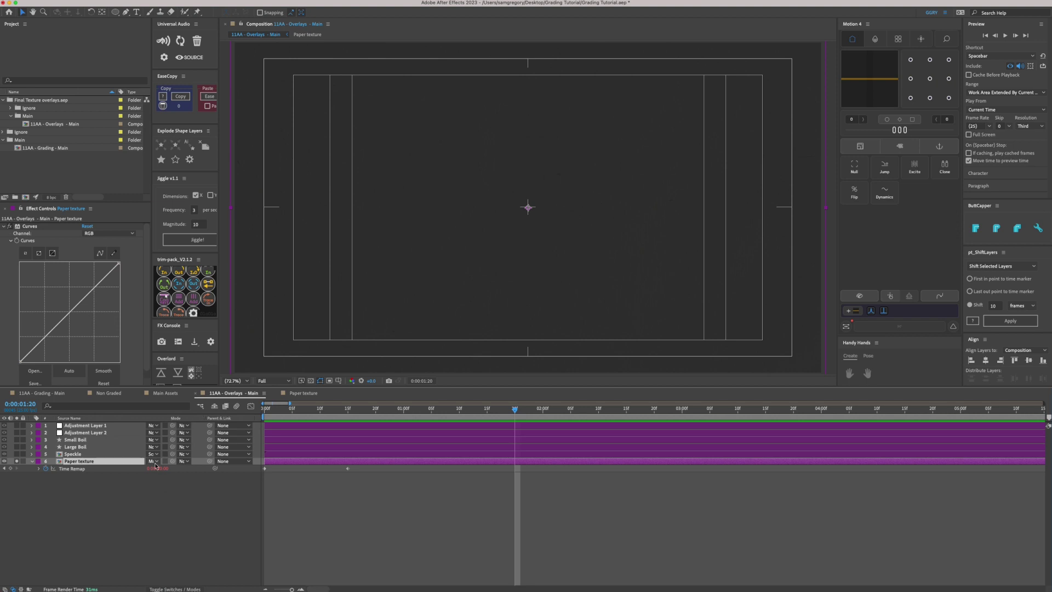
click(159, 461)
click(356, 487)
key(t)
- Paste the Detailed Paper Texture layer above Non Graded in 11AA - Grading - Main
click(56, 396)
click(280, 428)
key(ctrl+v)
click(216, 470)
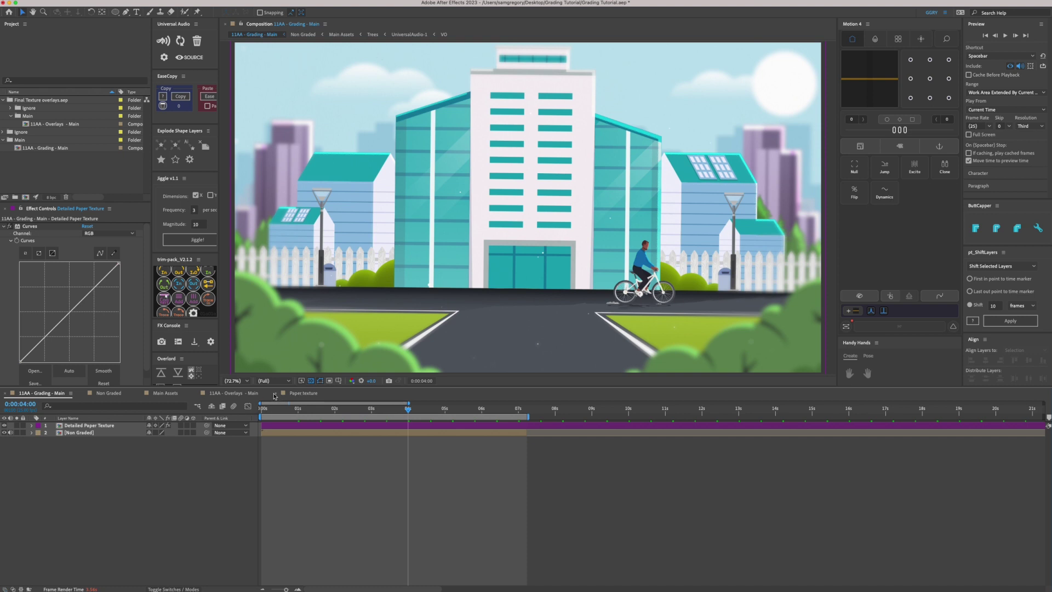
- In 11AA - Overlays - Main, solo the Speckle layer and check its 5% opacity
click(245, 394)
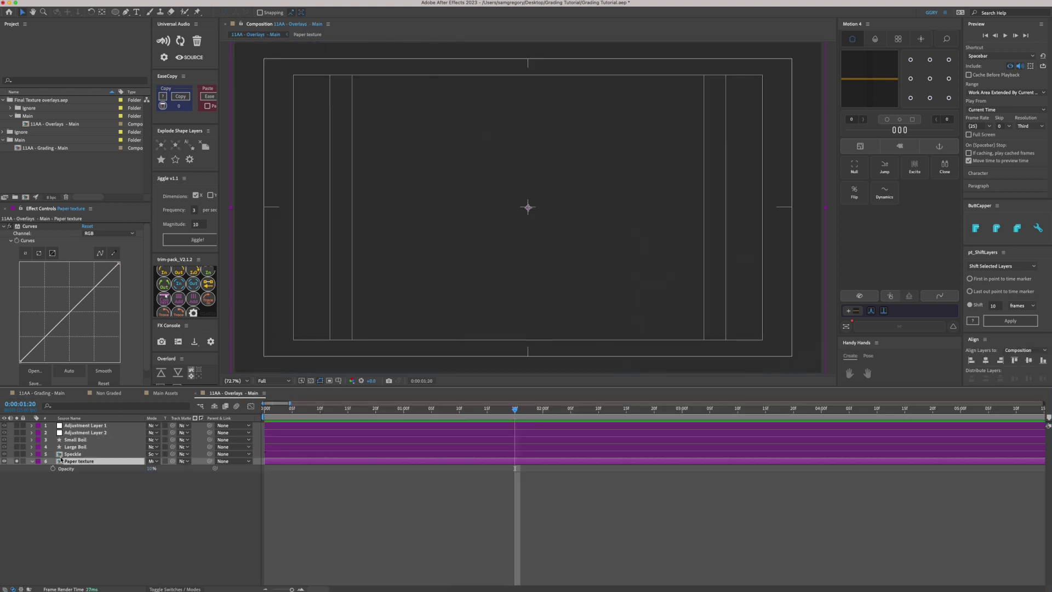
click(17, 454)
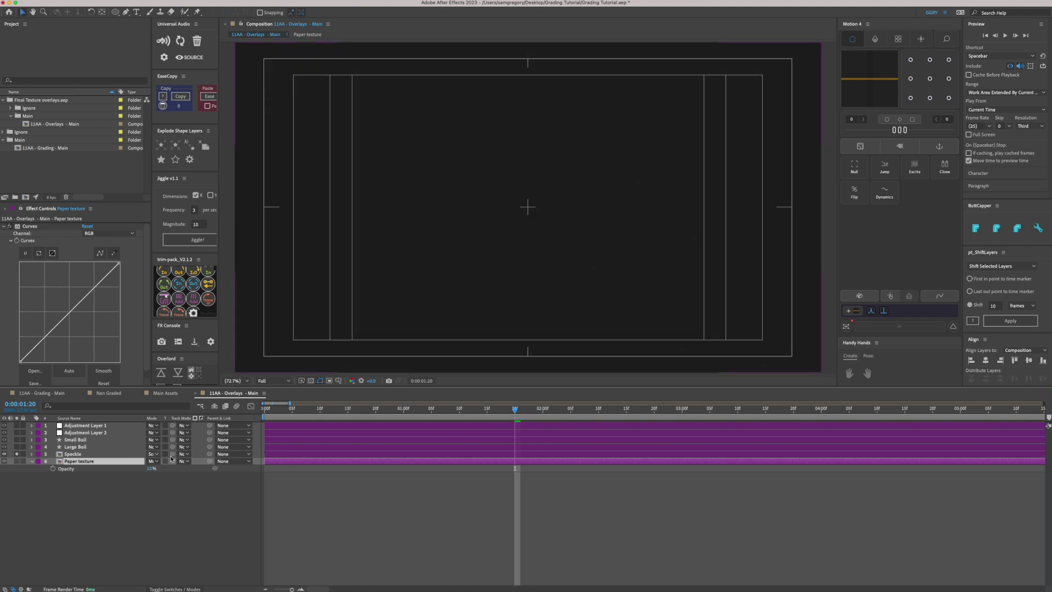
click(310, 415)
click(285, 455)
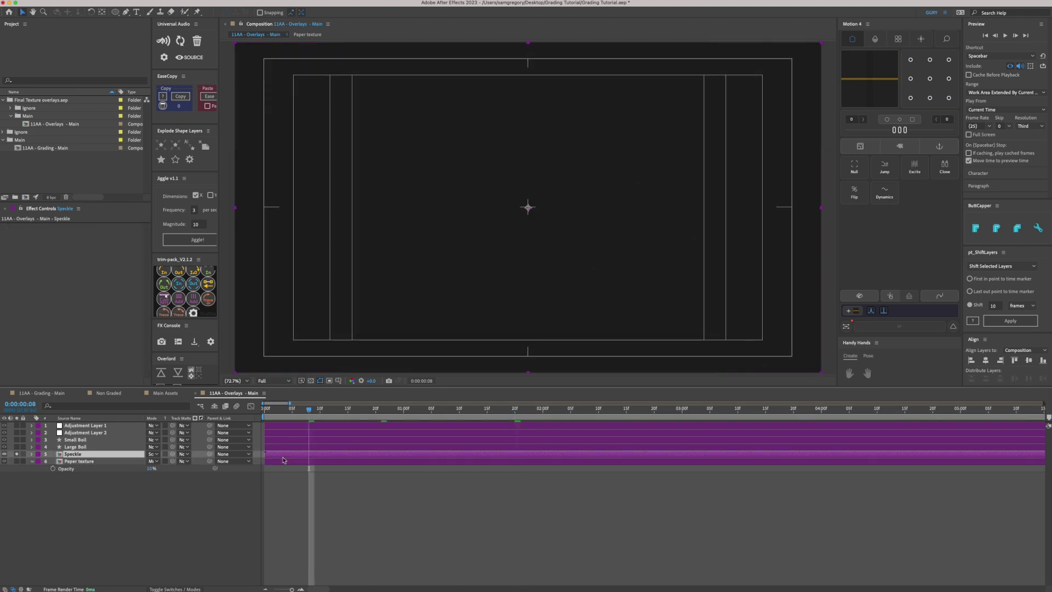
key(t)
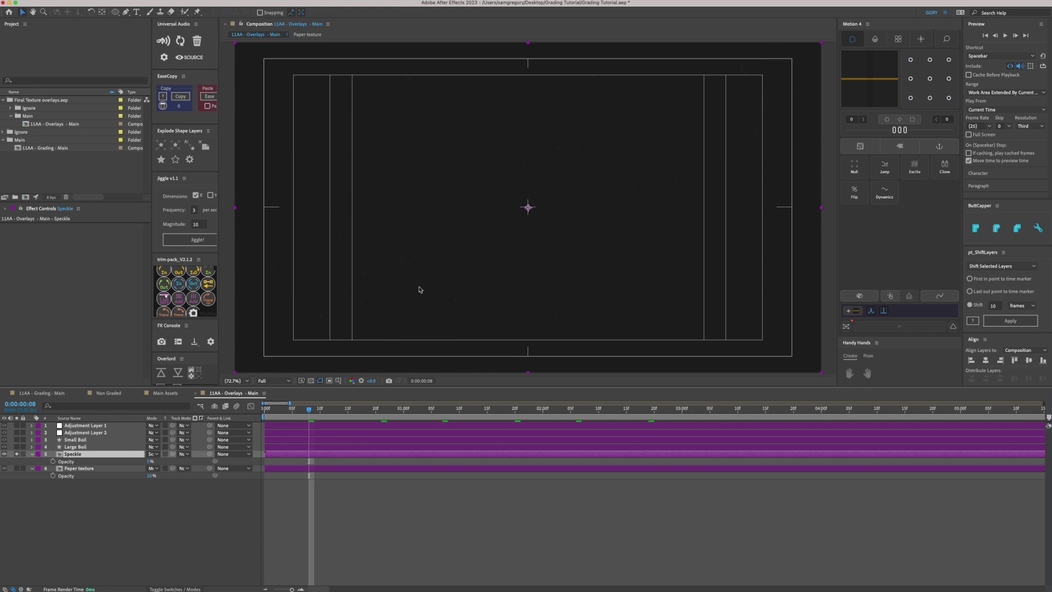
- Scrub through the Speckle precomp's animation, then return to Overlays Main
double_click(283, 456)
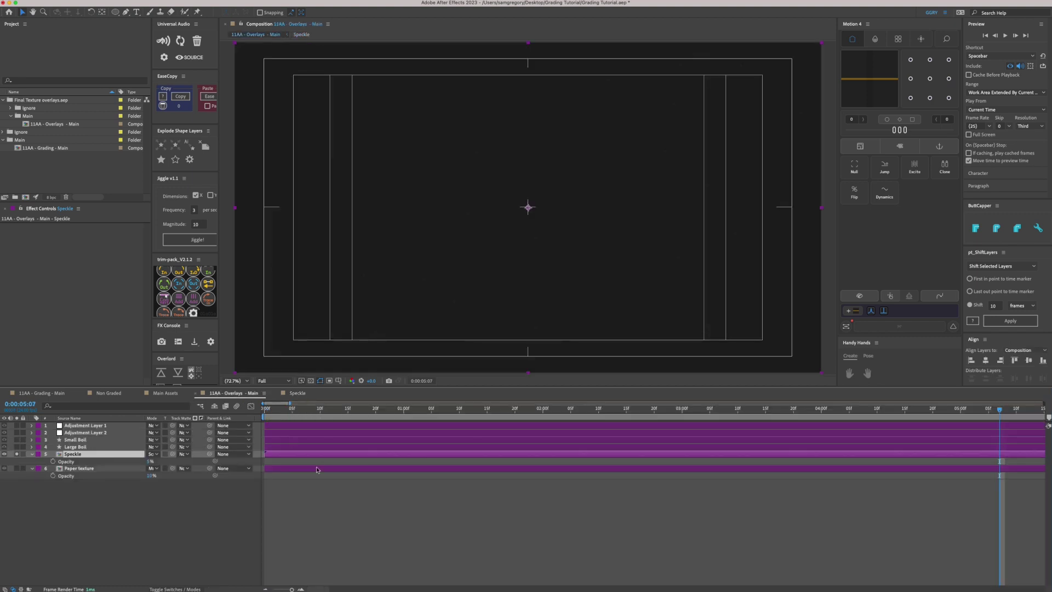
click(299, 394)
mouse_move(305, 411)
mouse_down()
mouse_move(350, 416)
mouse_move(303, 413)
mouse_up()
click(244, 394)
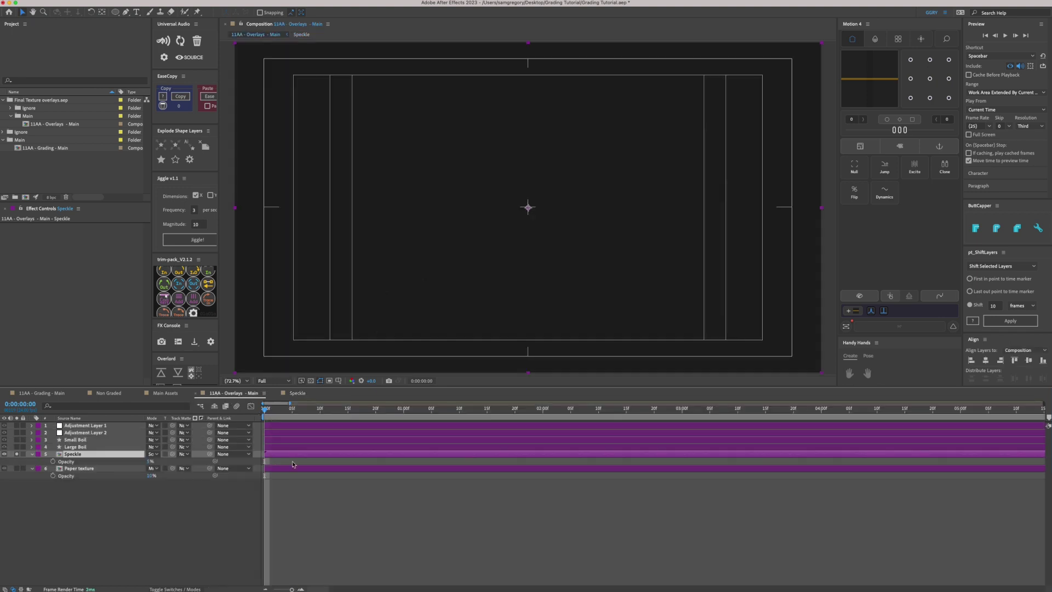
- Paste Speckle at the top of 11AA - Grading - Main and unsolo it
click(30, 395)
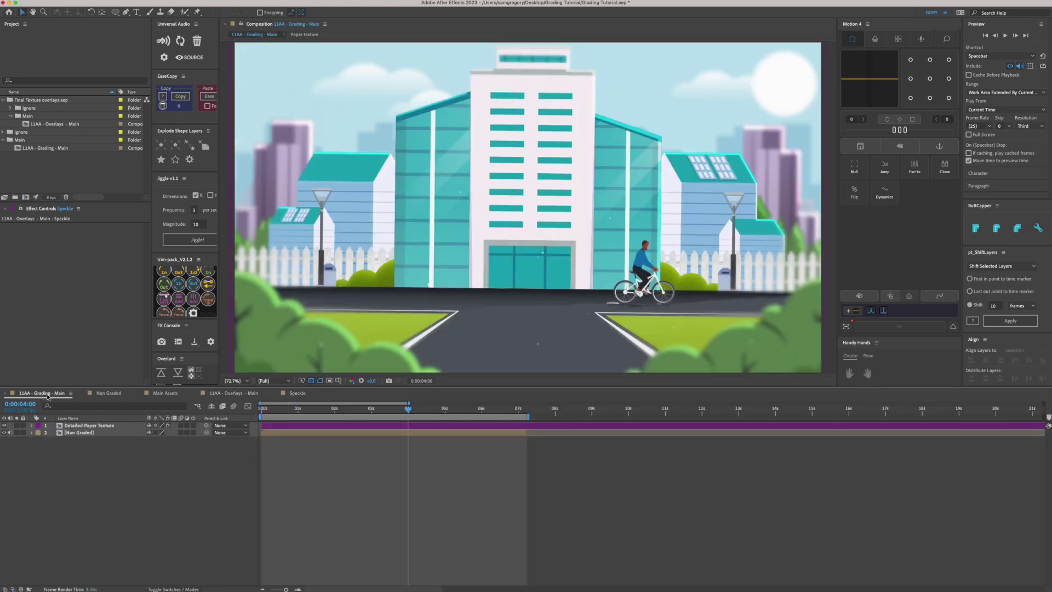
key(ctrl+v)
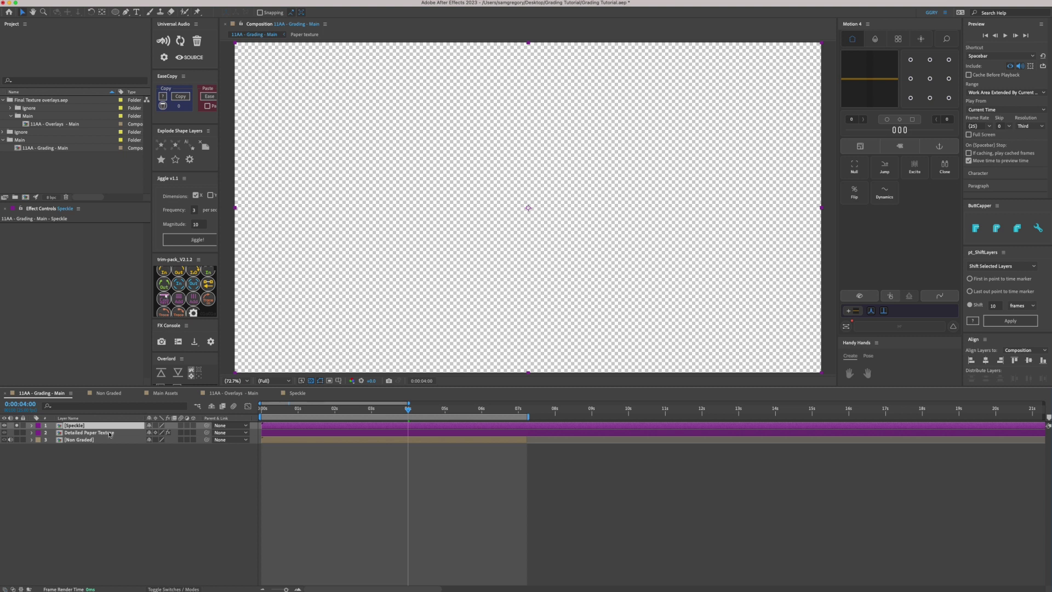
click(14, 428)
click(333, 468)
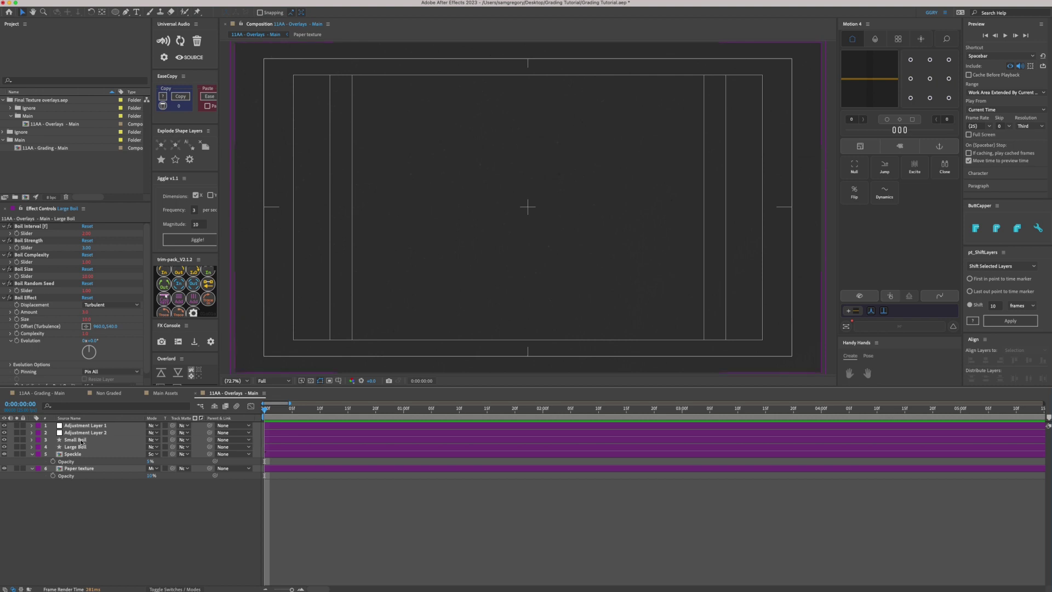
click(82, 447)
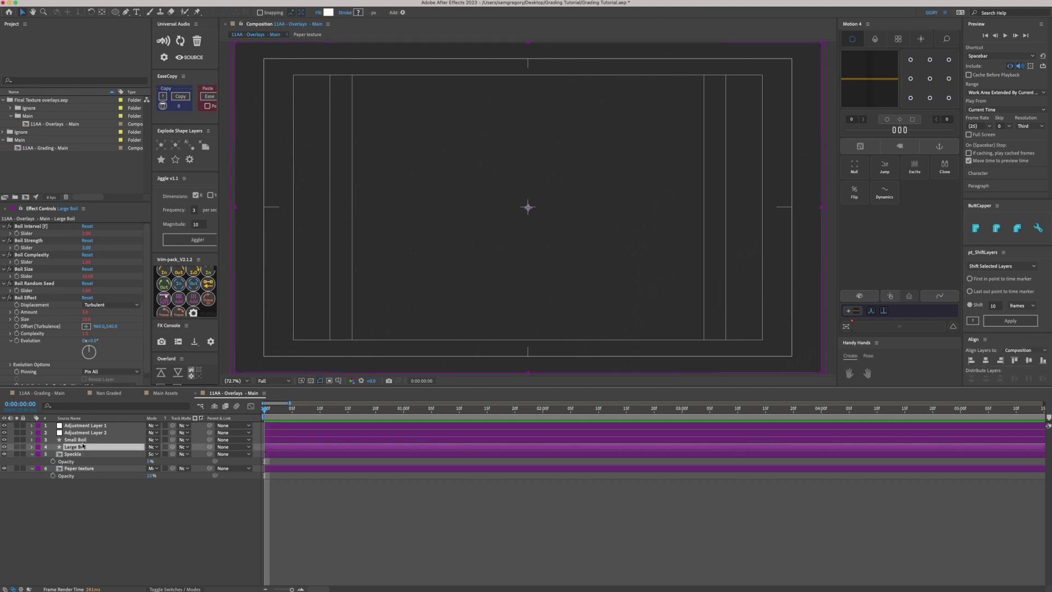
key(super+Up)
click(60, 395)
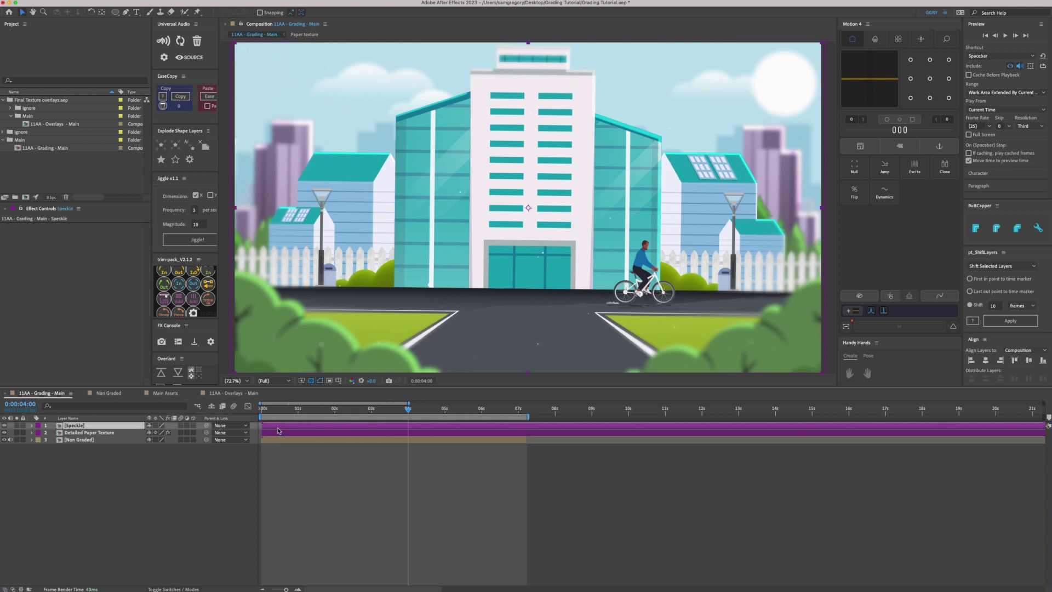
- Add an adjustment layer with Turbulent Displace and rename it Large Boil
key(super+alt+y)
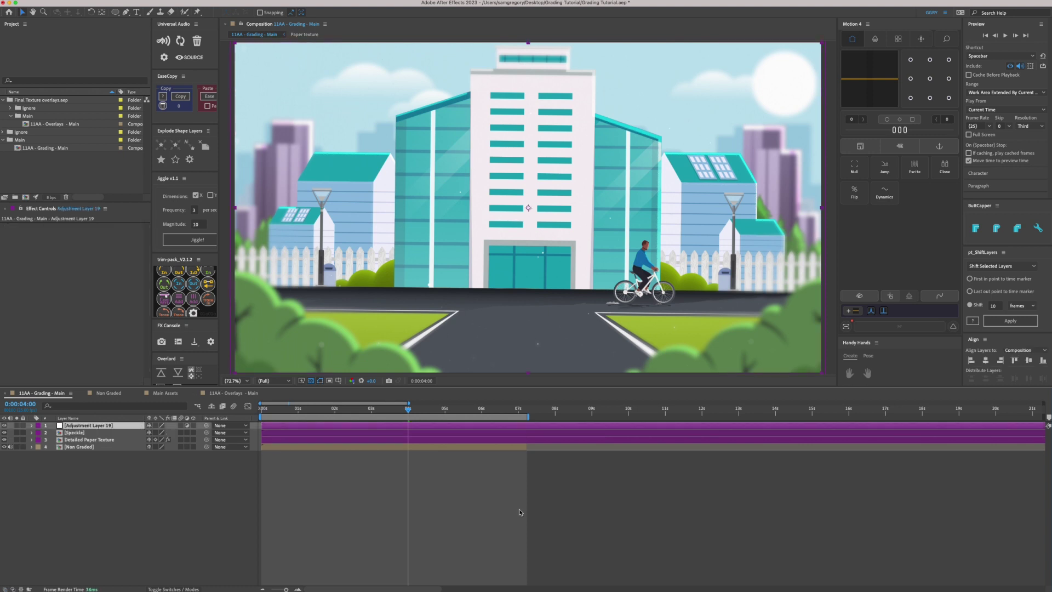
key(ctrl+space)
text(turb)
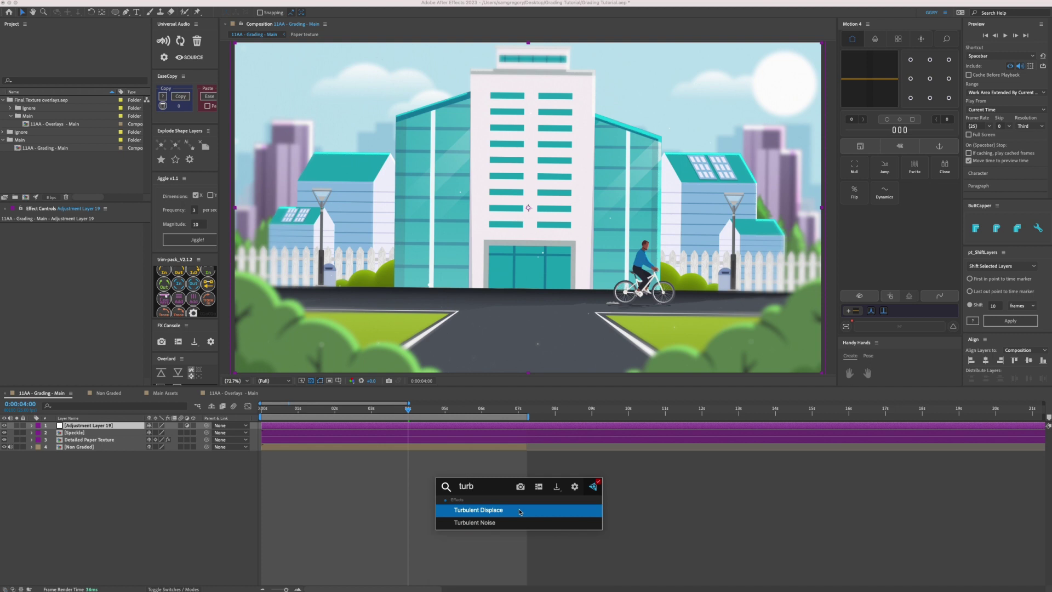
click(520, 511)
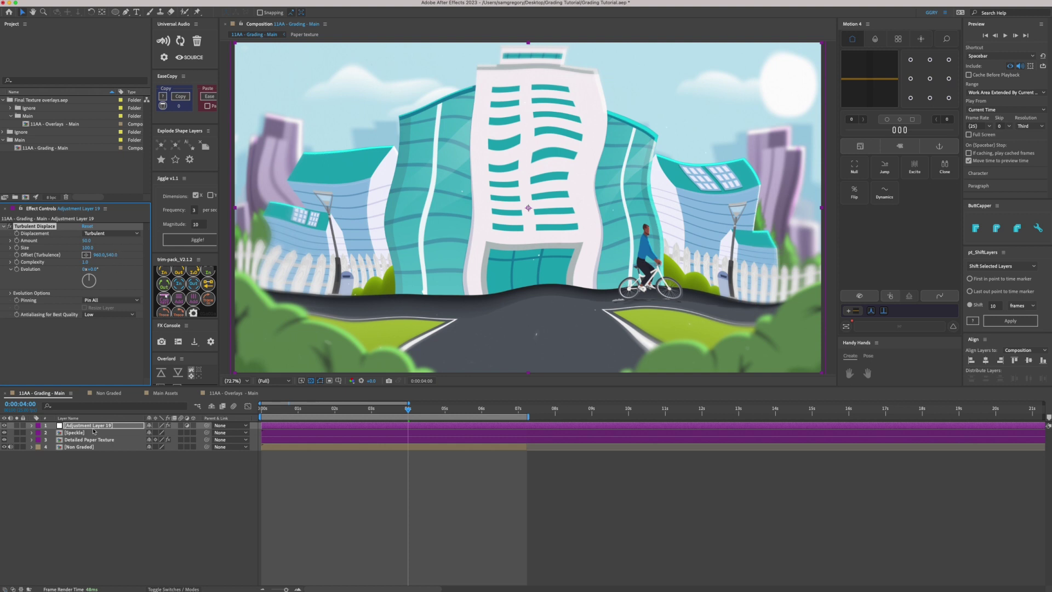
key(Return)
text(L)
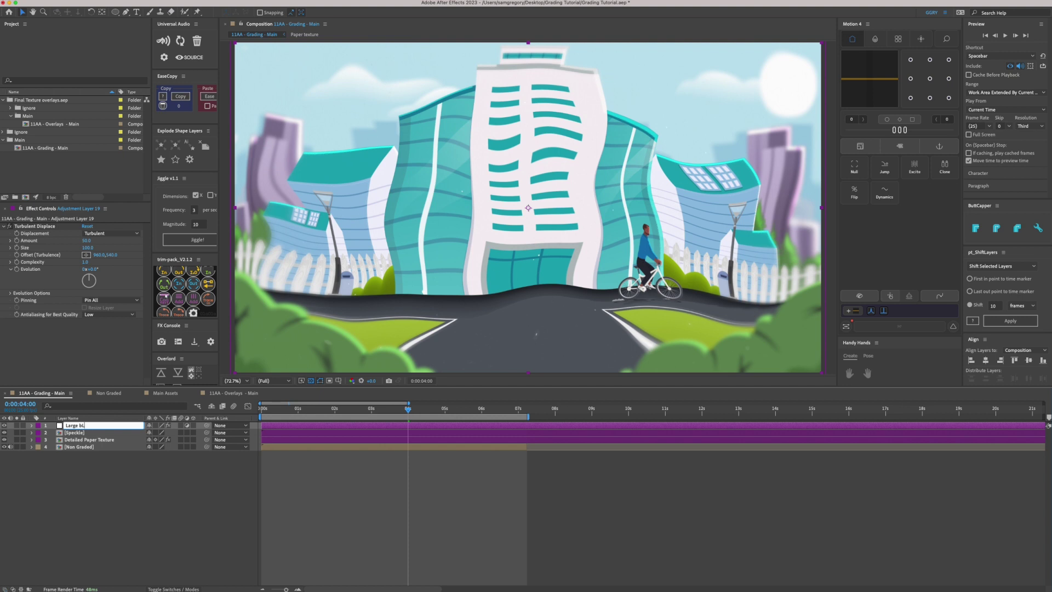
text(arge Boil)
key(Return)
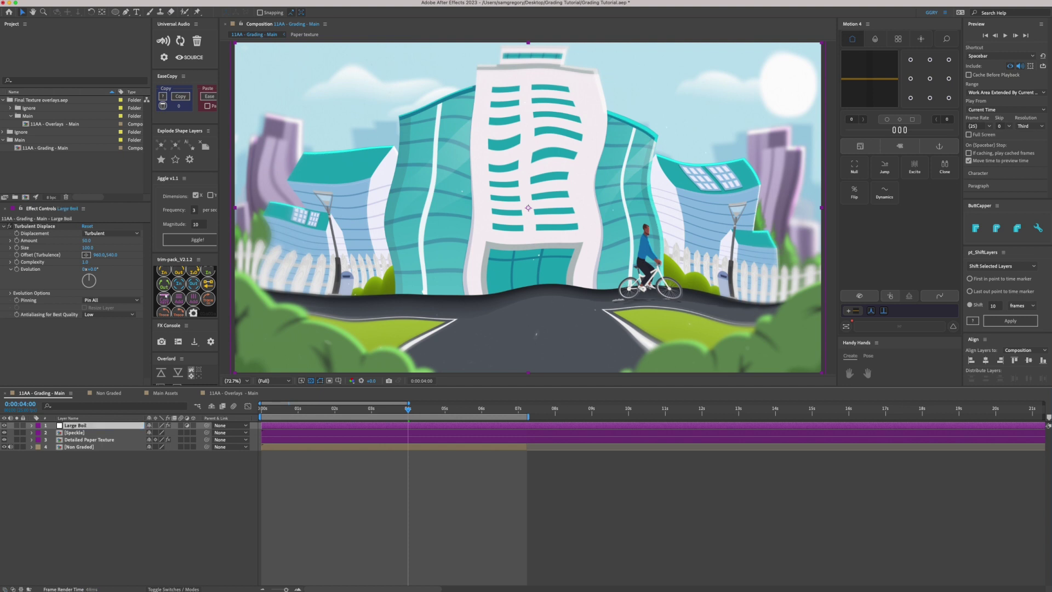
- Set the Turbulent Displace Size to 14
click(89, 249)
text(10)
key(Return)
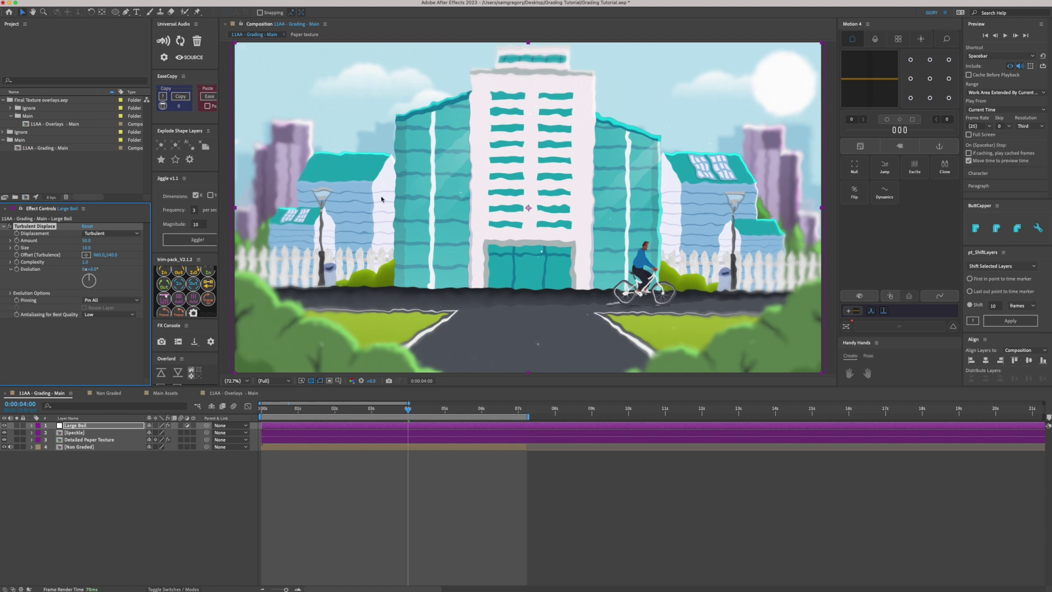
click(86, 248)
text(14)
key(Return)
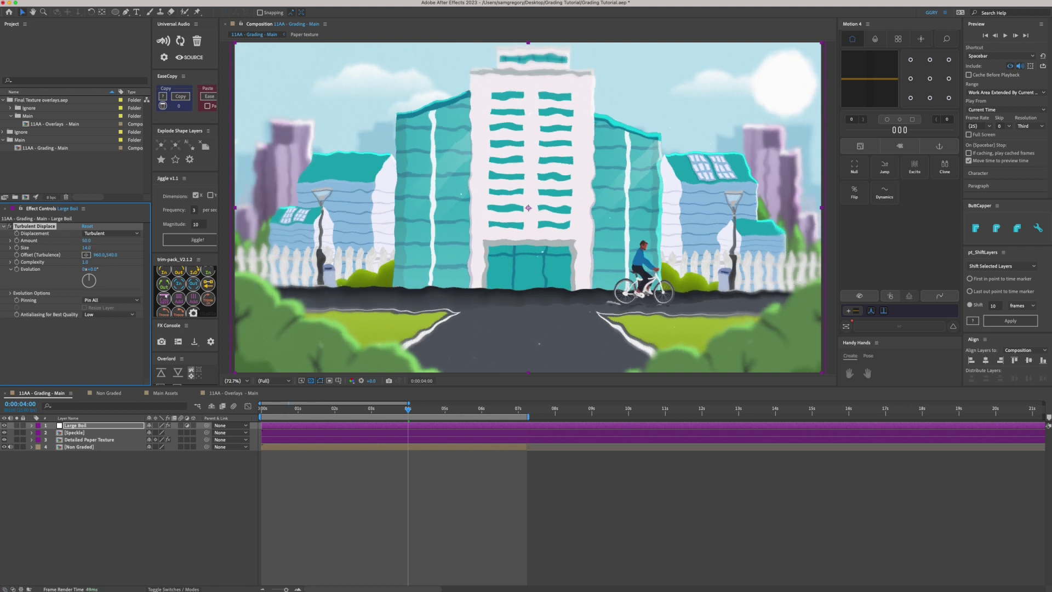
- Set the displacement Amount to 7 and add an expression to Evolution
click(86, 241)
key(Return)
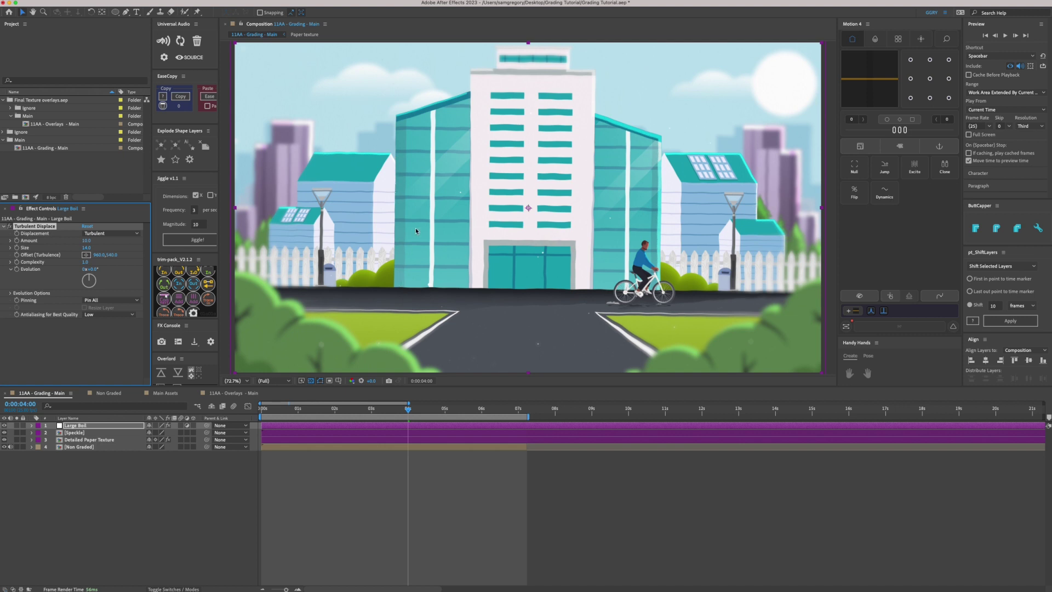
click(86, 241)
text(7)
key(Return)
click(336, 460)
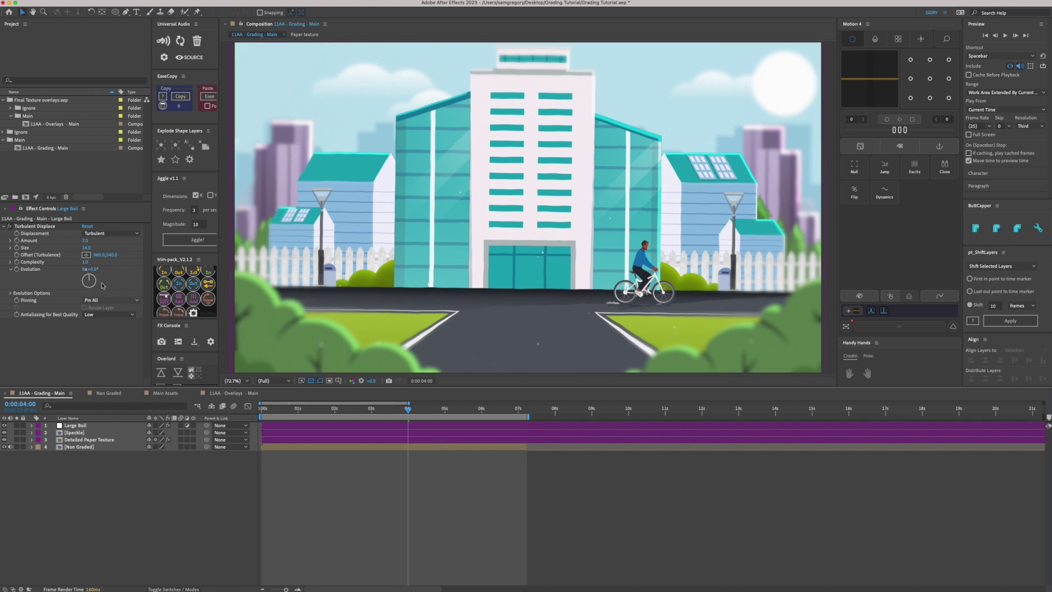
alt+click(17, 270)
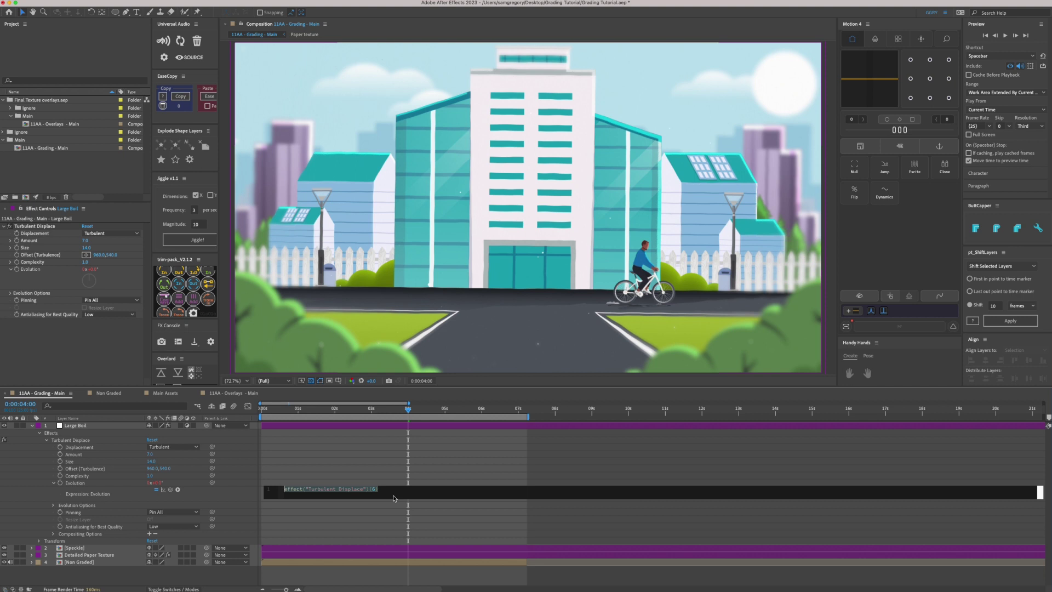
- Enter time*100 as the Evolution expression and preview the boil at 0:00:03:22
text(time-)
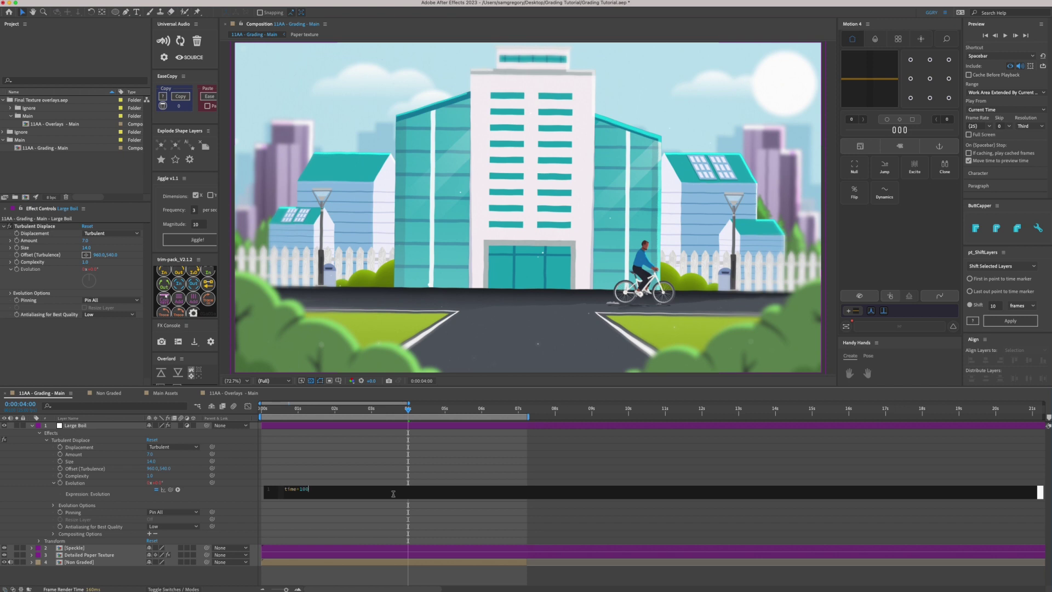
click(393, 471)
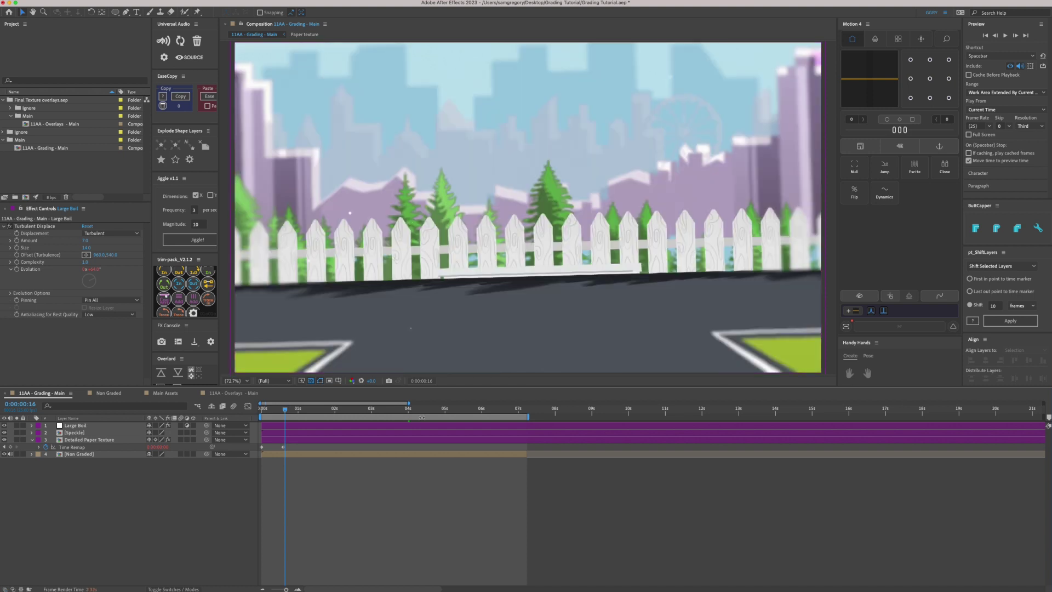
click(404, 420)
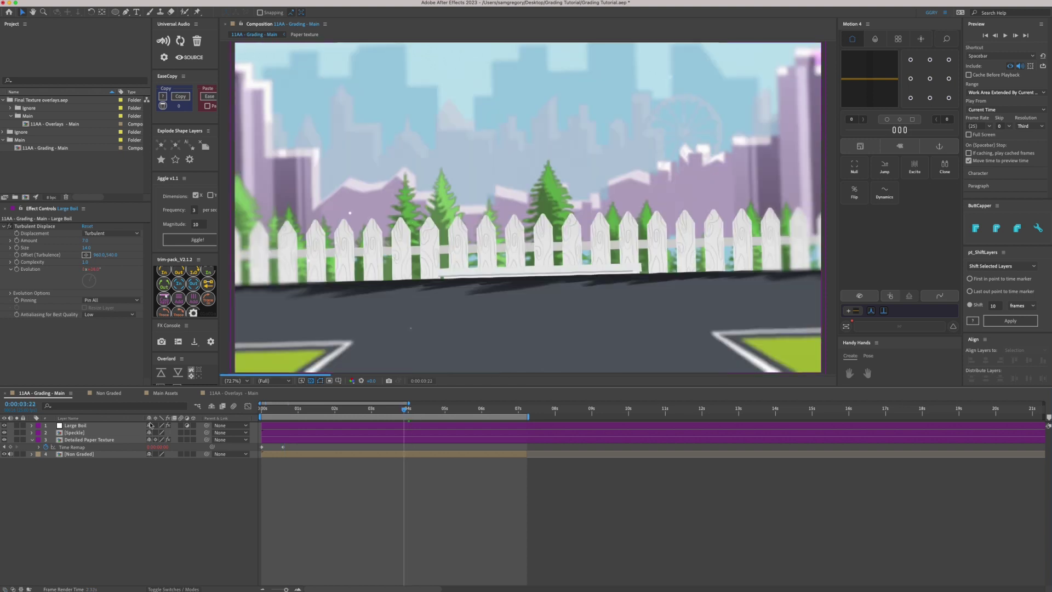
click(100, 425)
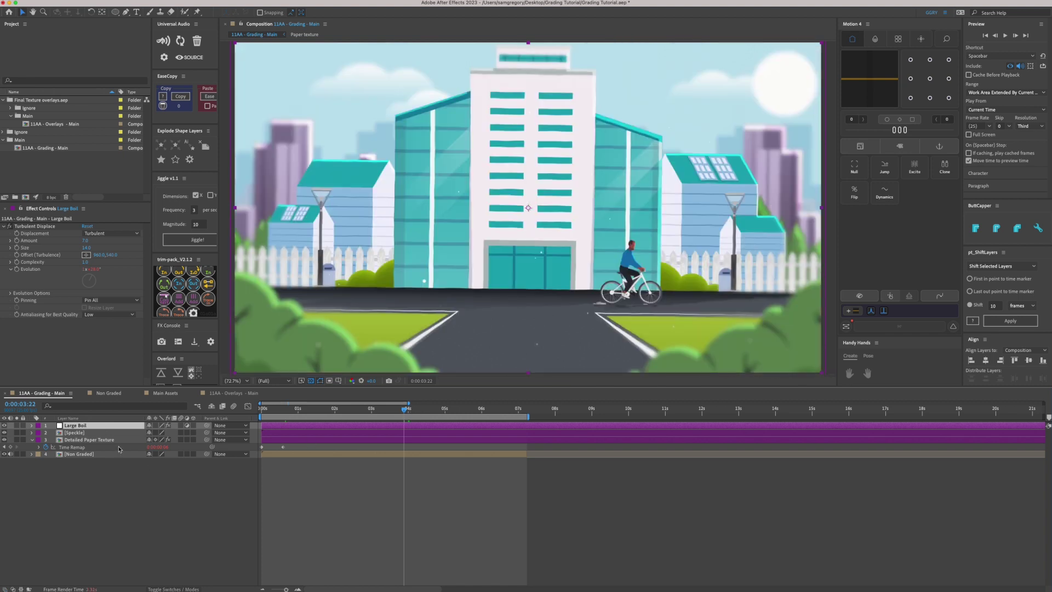
- Duplicate the Large Boil layer and rename the copy 'Small Boil'
key(super+d)
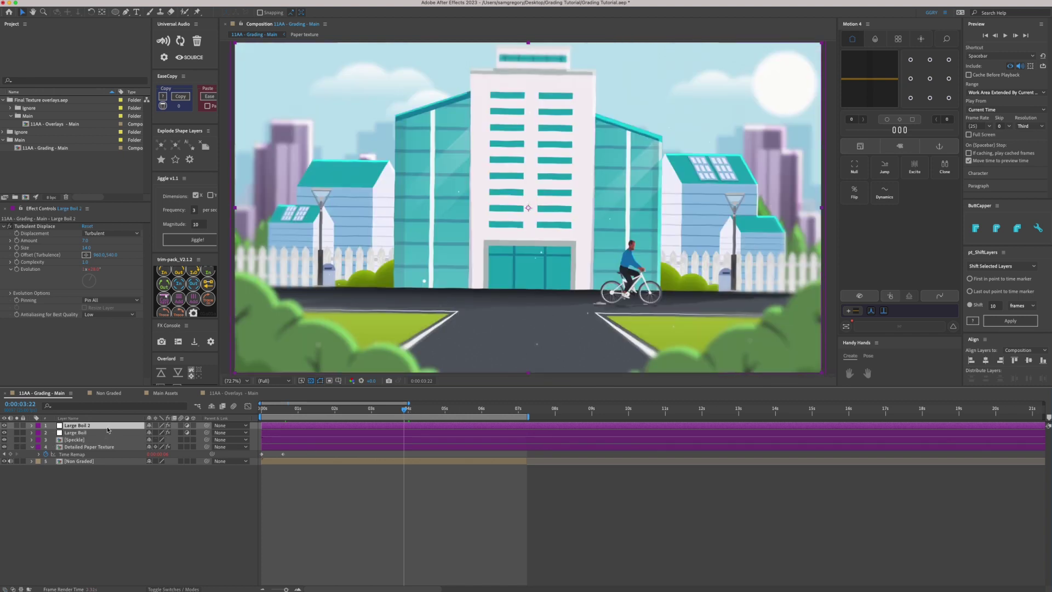
key(Return)
text(Small Boil)
key(Return)
- Set Small Boil's displacement Size to 2 and zoom in on the left-hand buildings
key(super+shift+a)
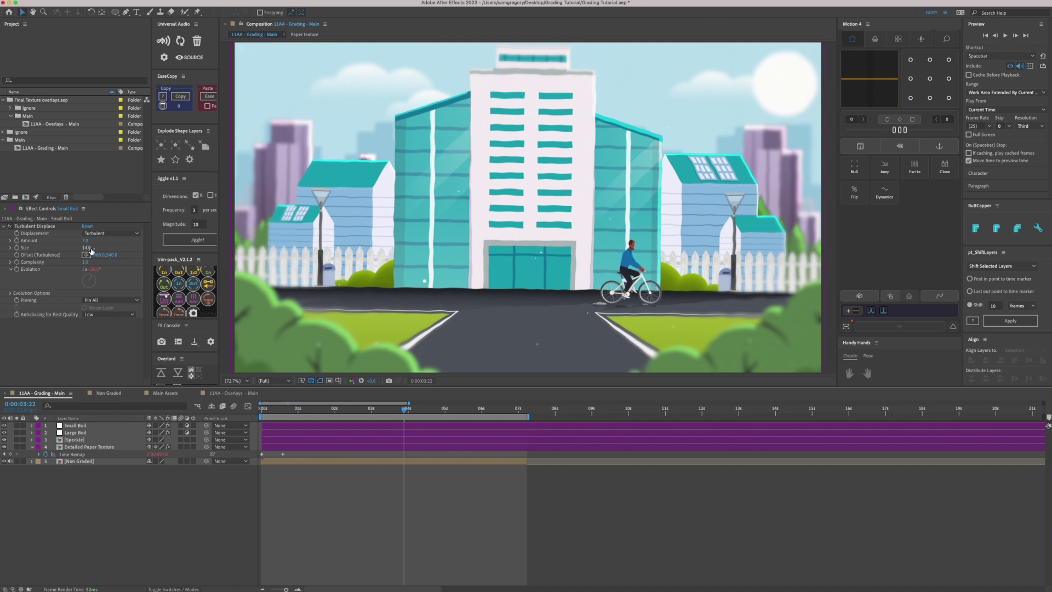
click(87, 248)
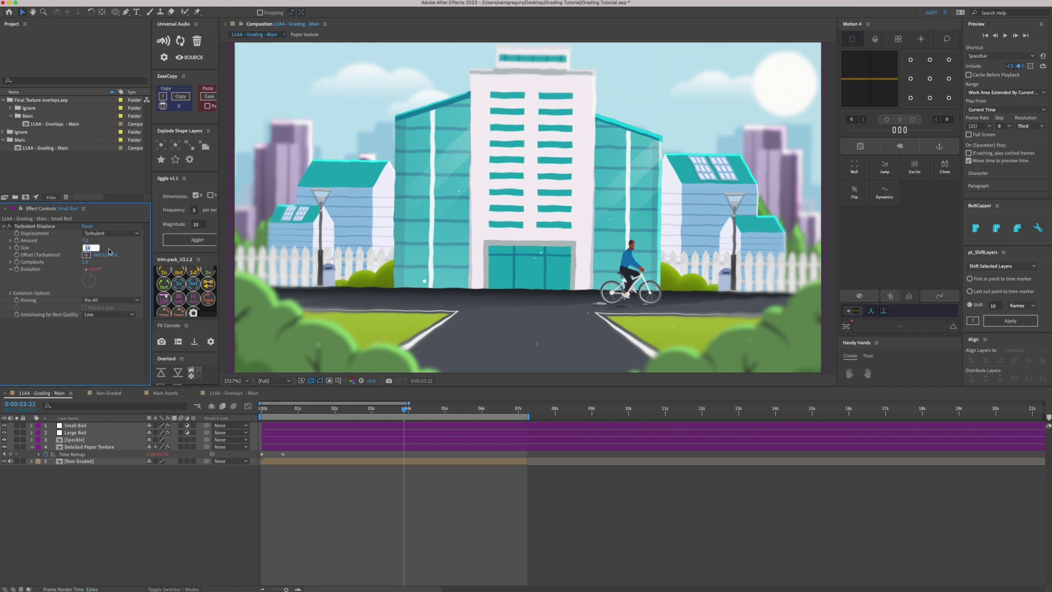
key(Return)
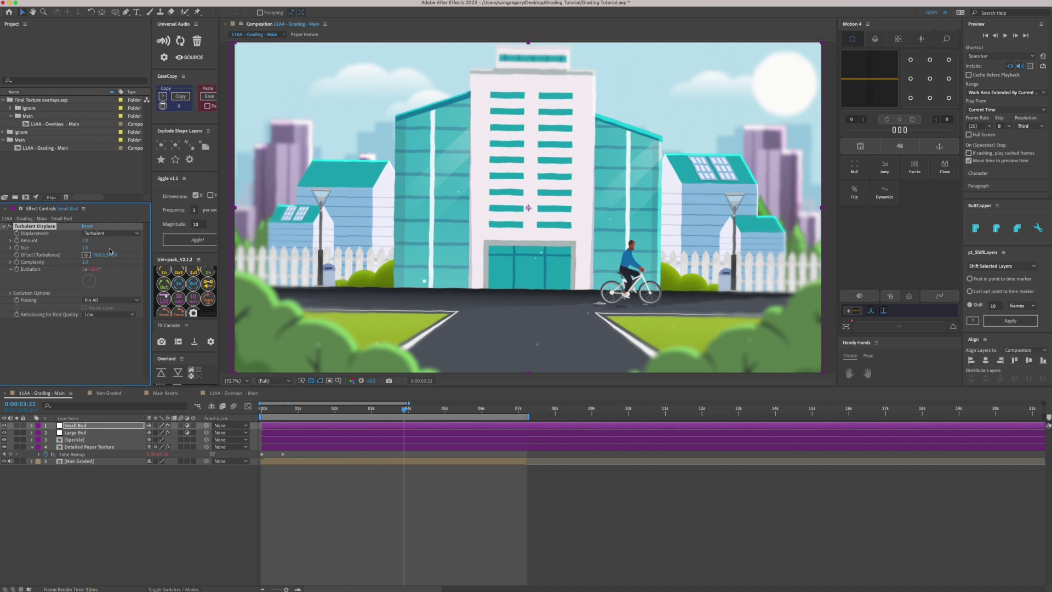
key(period)
key(period)
key(period)
key(space)
drag(216, 94, 519, 212)
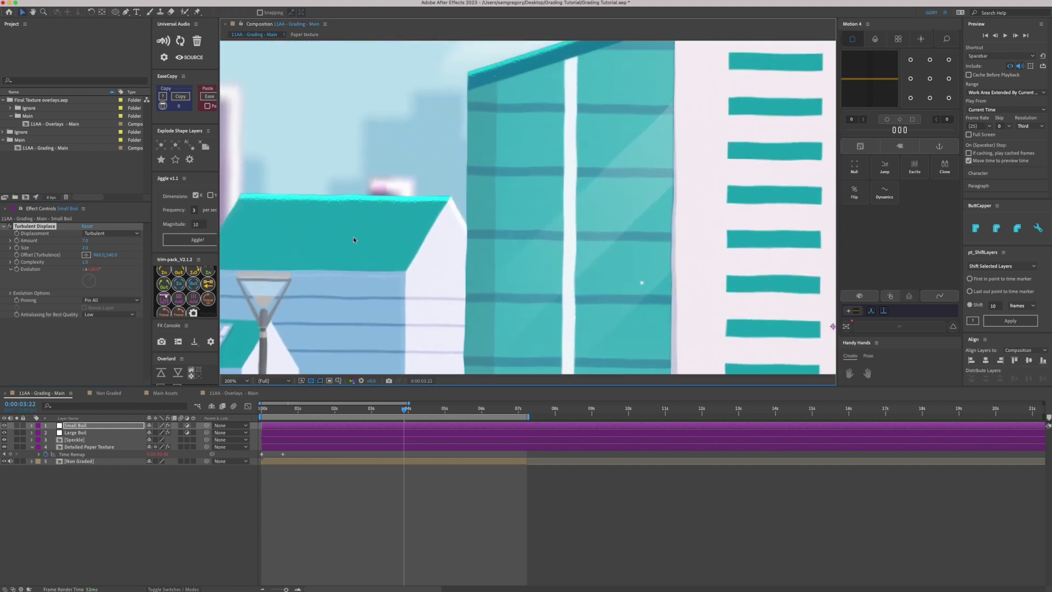
- Set Small Boil's Amount to 30 after trying 15, keeping its Size at 2
click(86, 241)
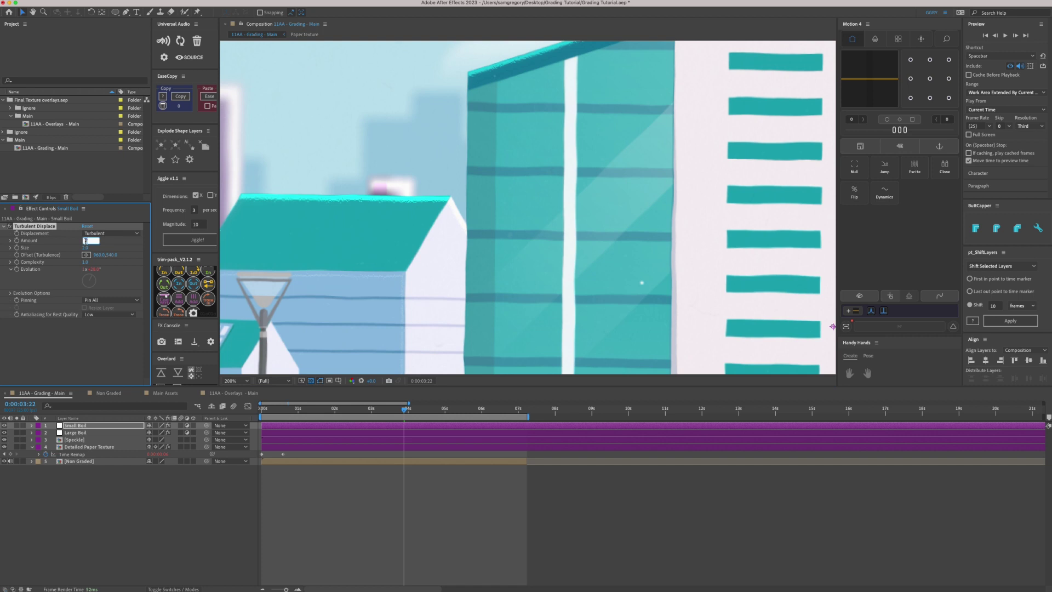
text(15)
key(Return)
click(397, 503)
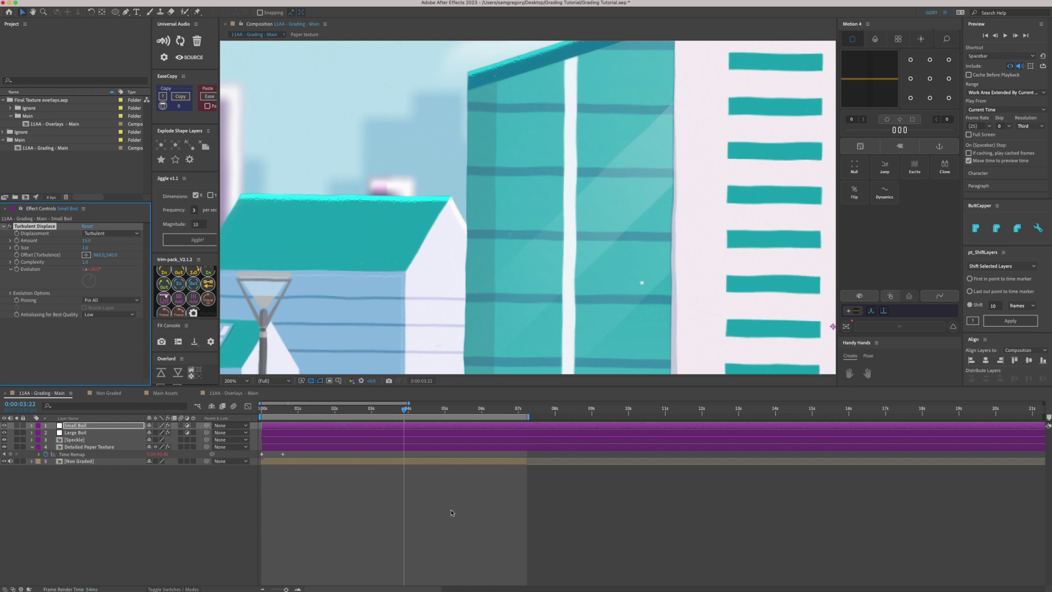
click(86, 240)
text(30)
key(Return)
click(379, 509)
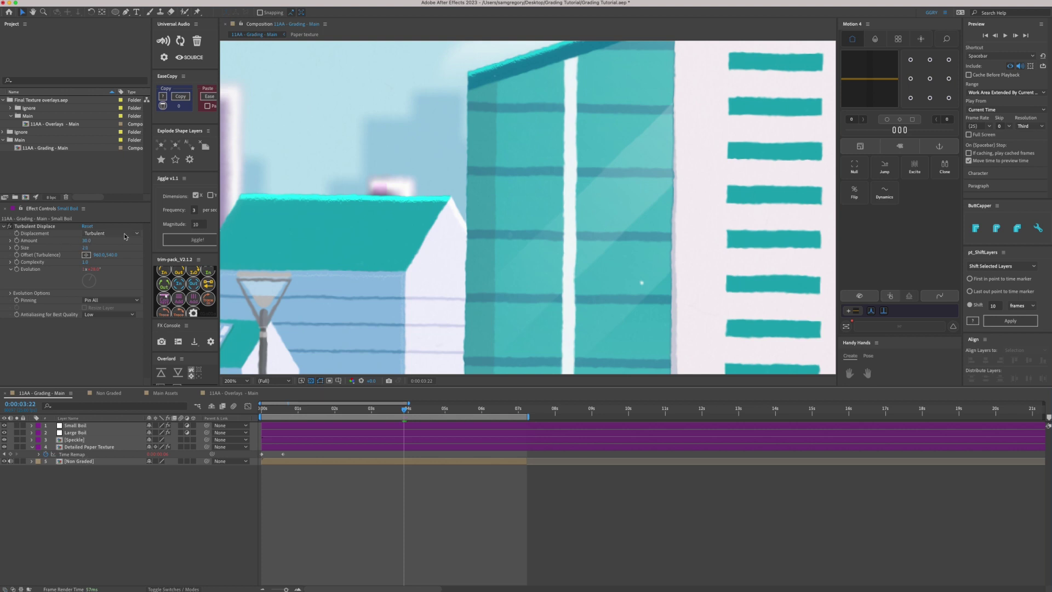
drag(86, 246, 87, 255)
- Lower Large Boil's Size to 10, then view Adjustment Layer 2 in 11AA - Overlays - Main
key(shift+slash)
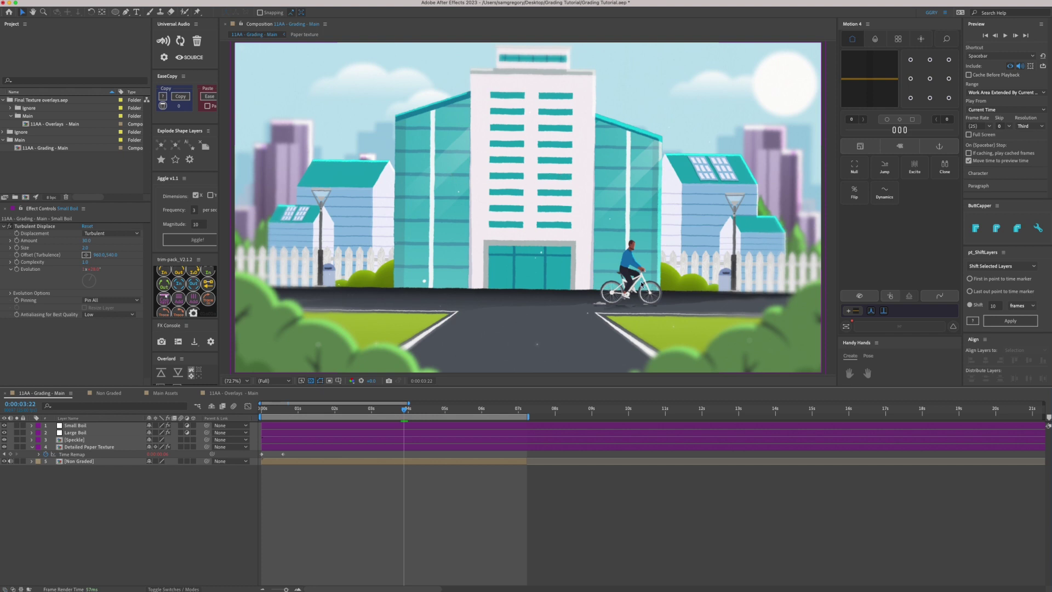
click(112, 433)
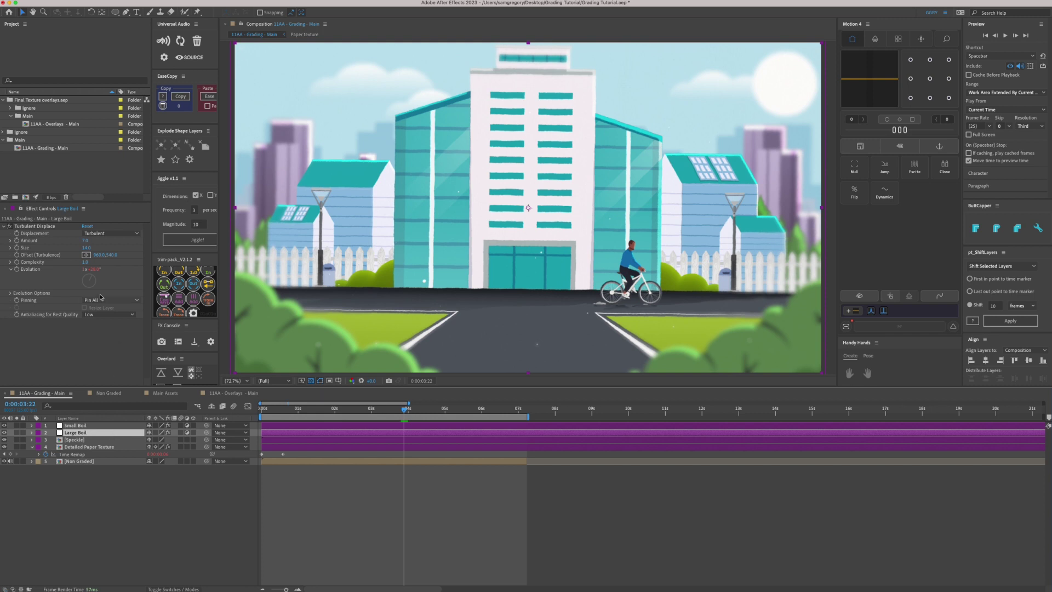
click(87, 248)
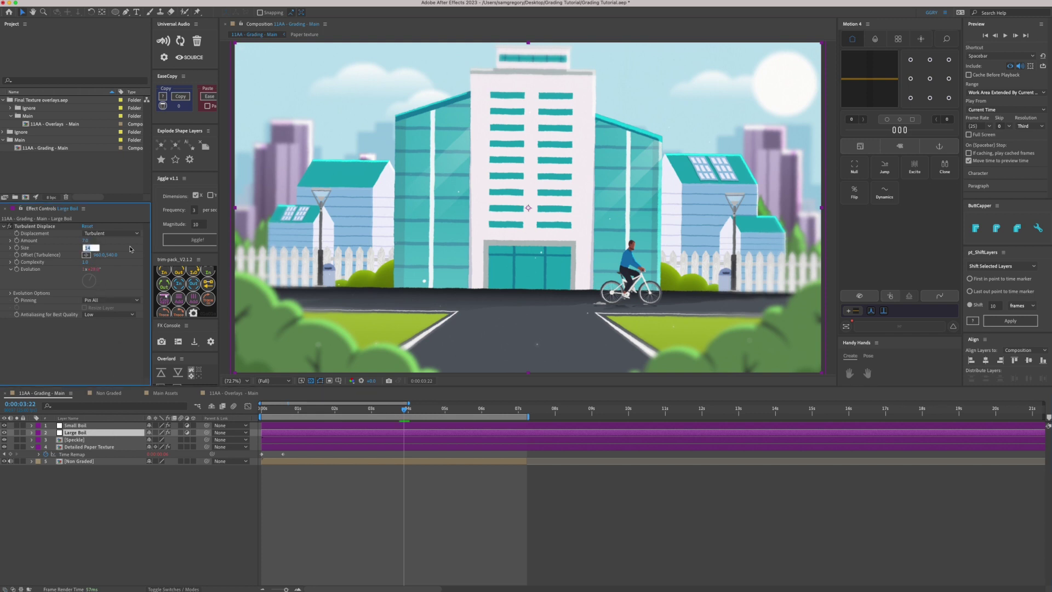
text(10)
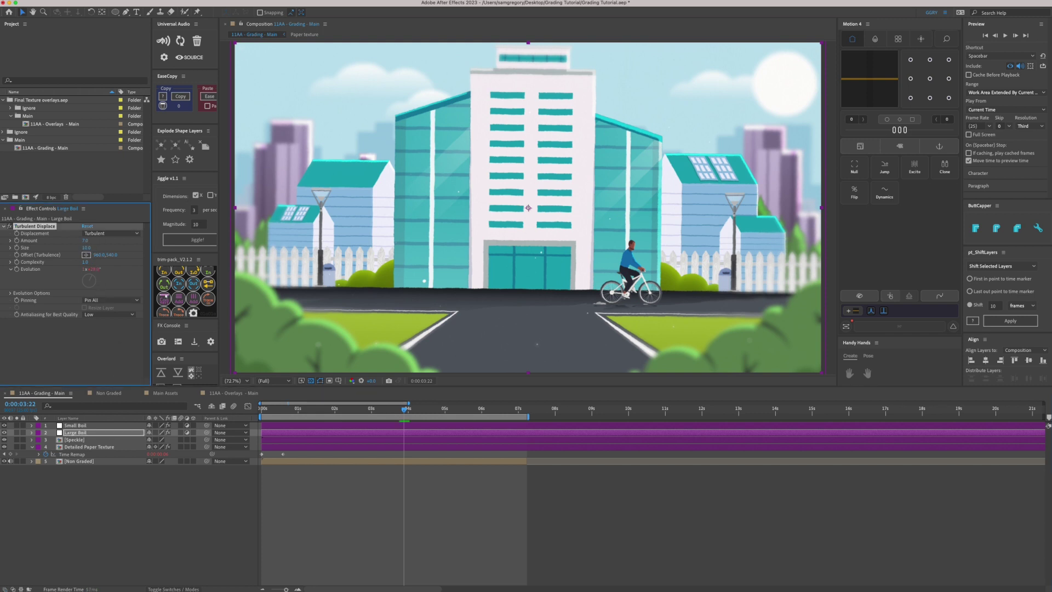
key(Return)
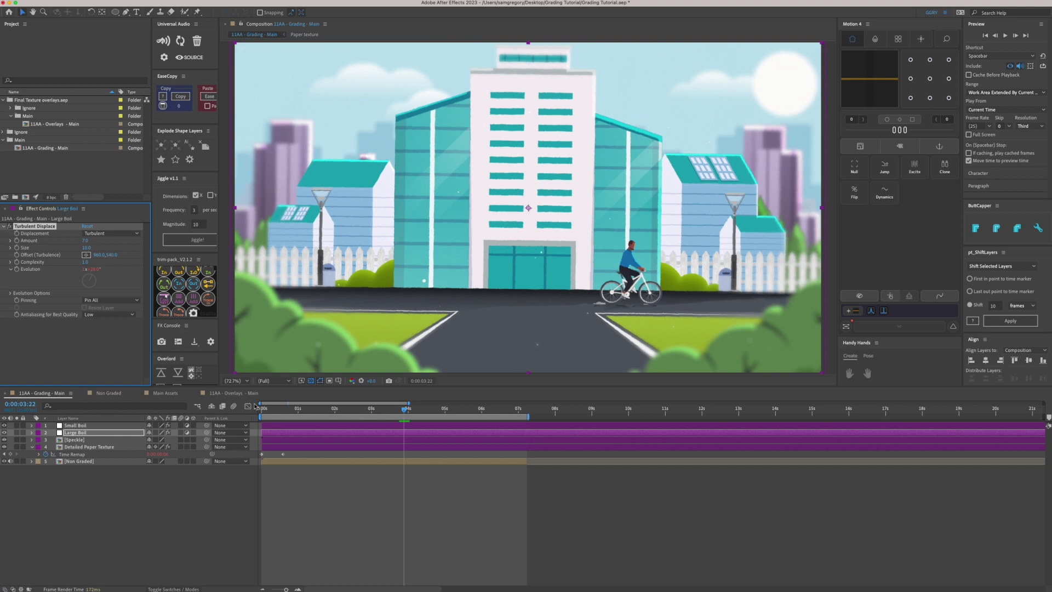
click(335, 527)
click(241, 394)
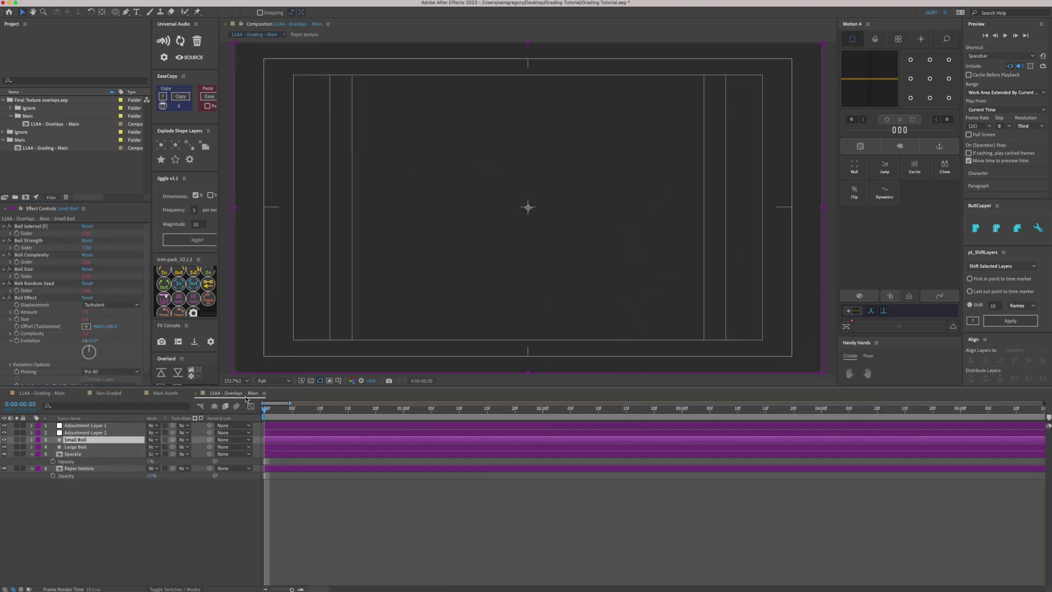
click(100, 434)
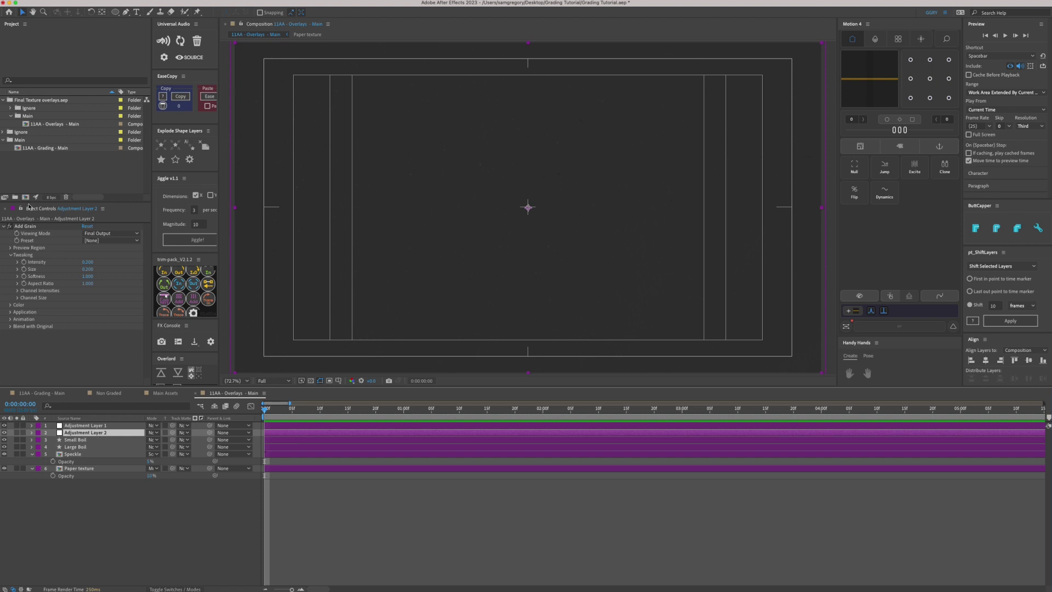
- Add an adjustment layer with Add Grain in 11AA - Grading - Main, Viewing Mode set to Final Output
click(51, 394)
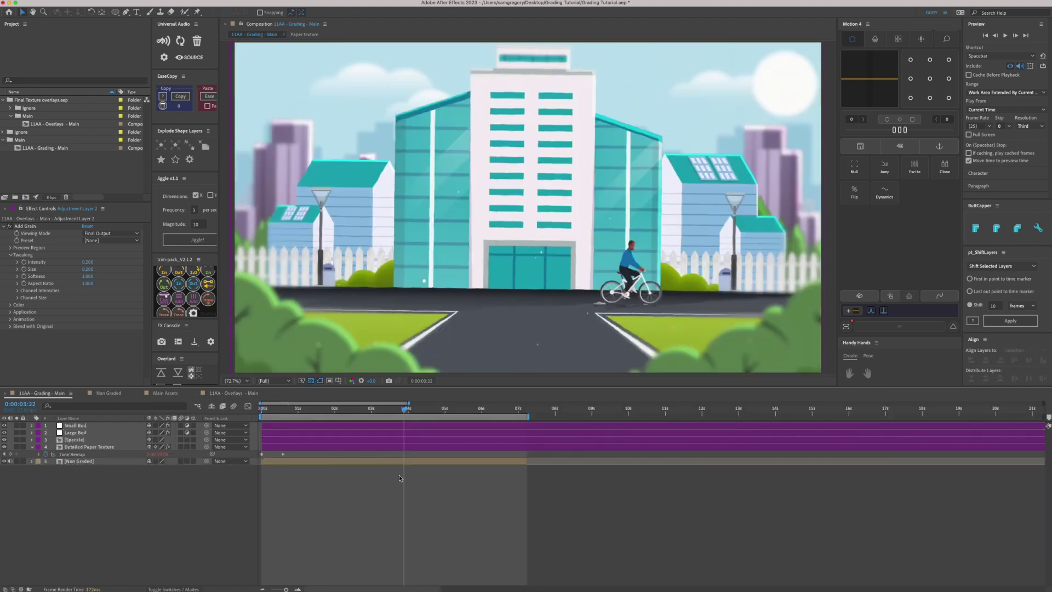
key(super+alt+y)
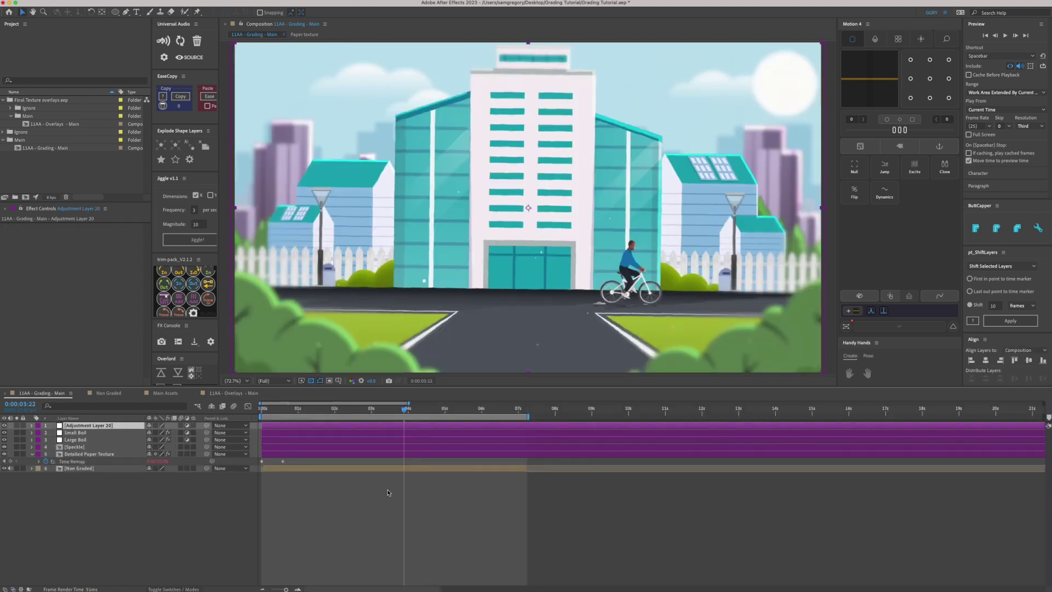
key(ctrl+space)
text(add)
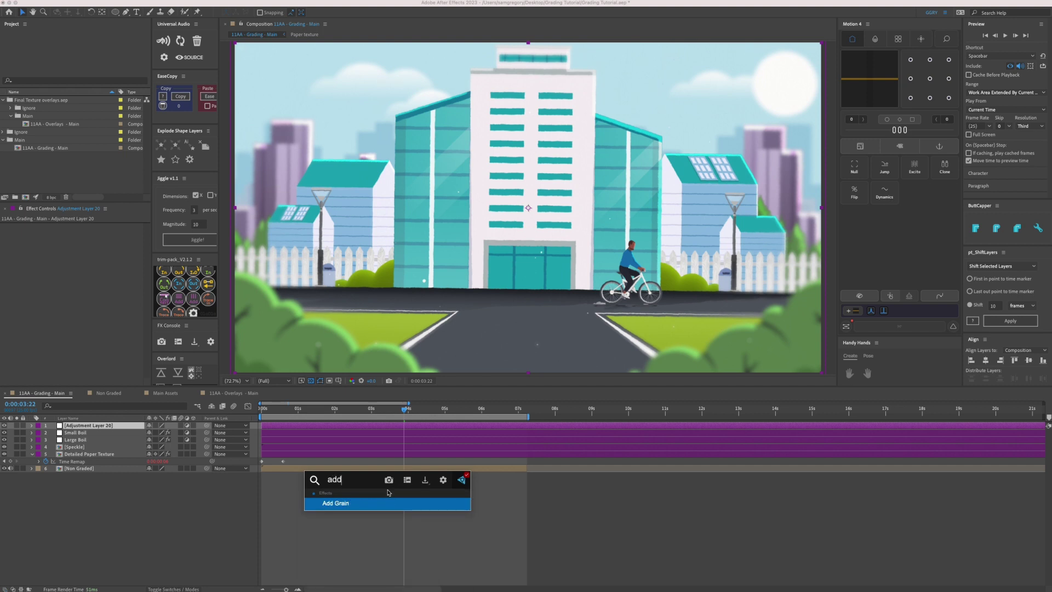
key(Return)
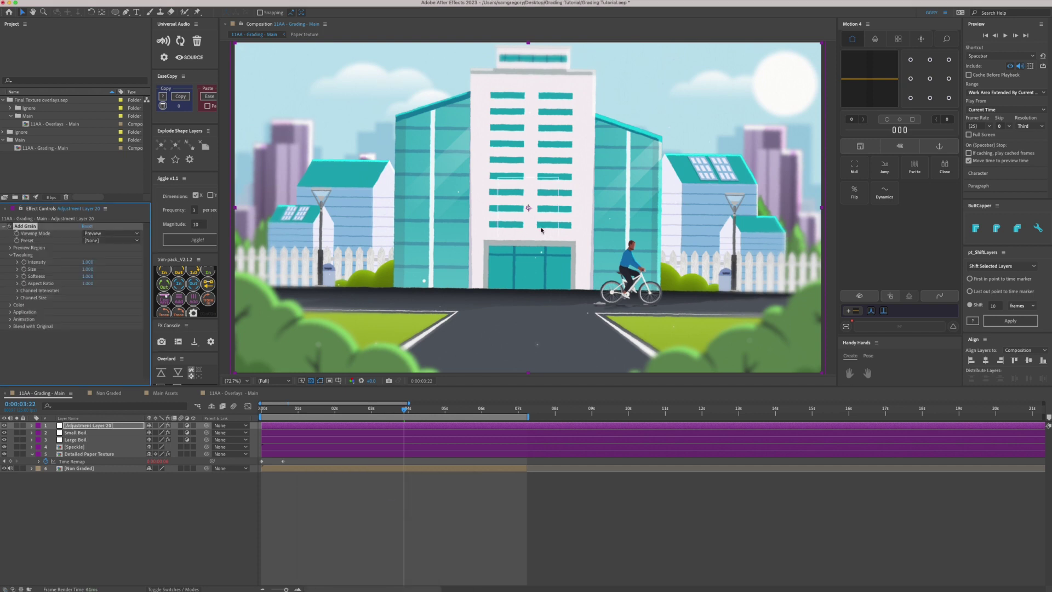
click(108, 235)
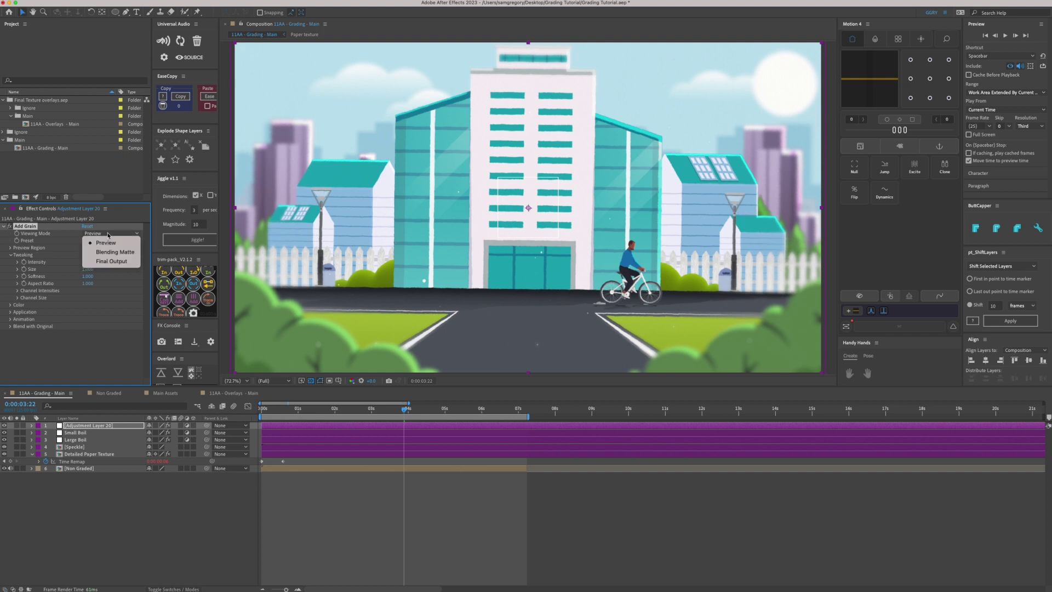
click(112, 261)
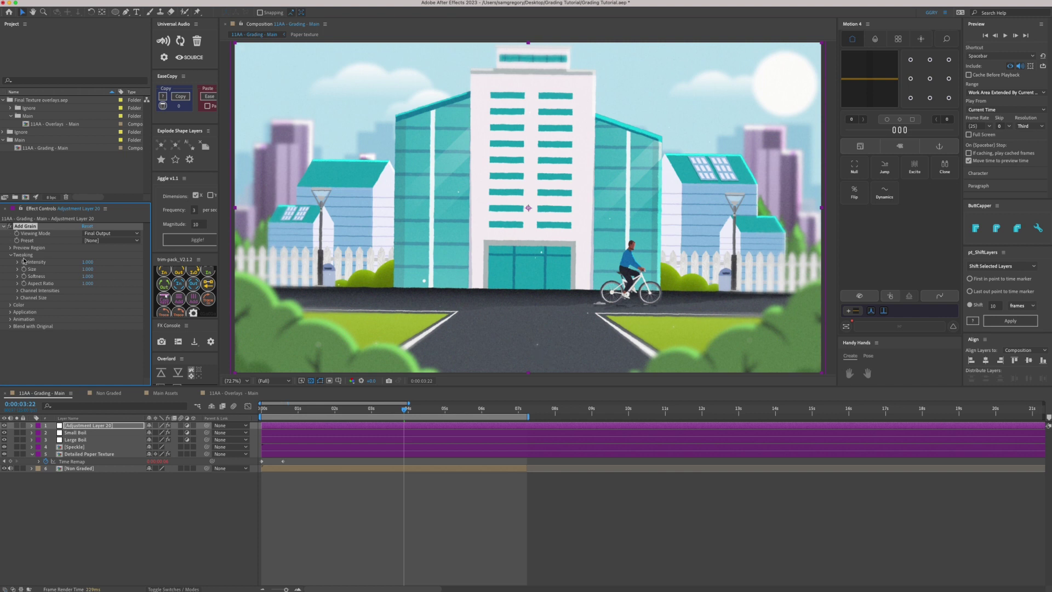
- Set the grain Intensity to 0.2 and Size to 0.3
click(87, 262)
key(Return)
click(87, 270)
text(.3)
key(Return)
click(88, 262)
text(0.2)
key(Return)
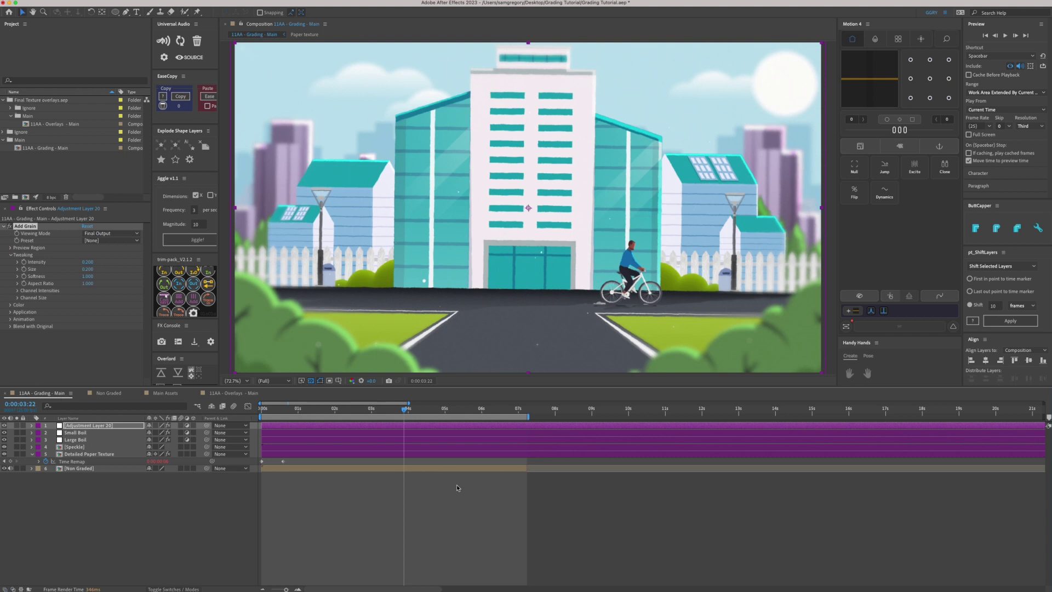
- Add a new adjustment layer with Posterize Time in 11AA - Grading - Main
click(44, 393)
key(super+alt+y)
key(ctrl+space)
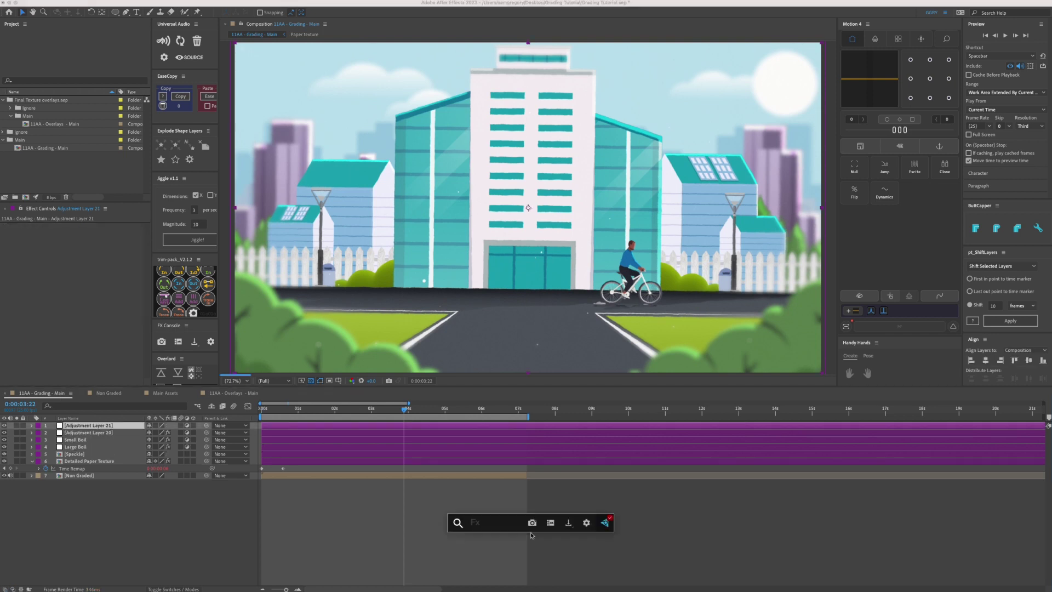
text(post)
key(Return)
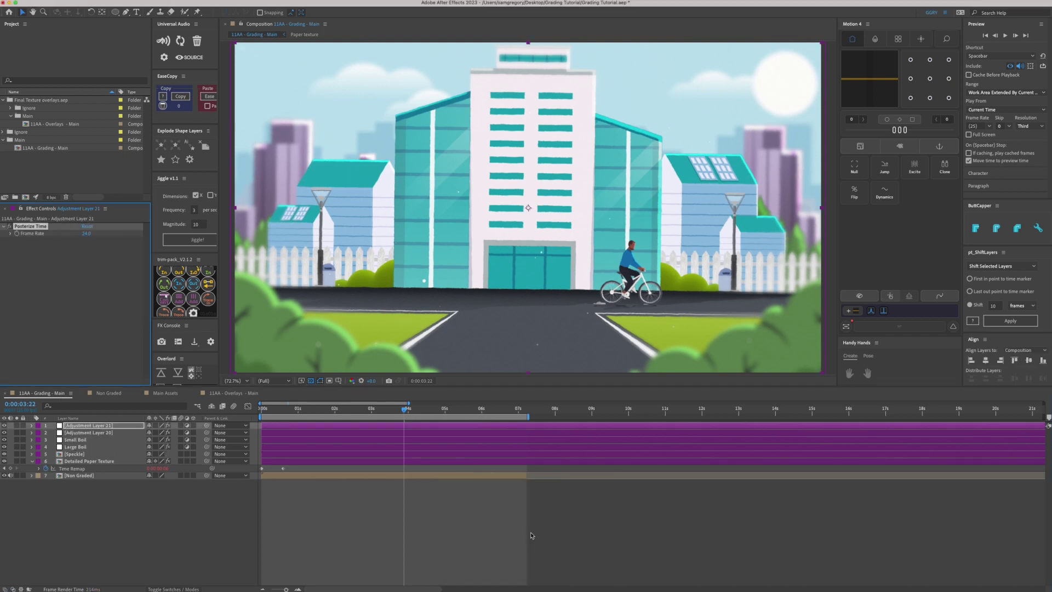
click(521, 517)
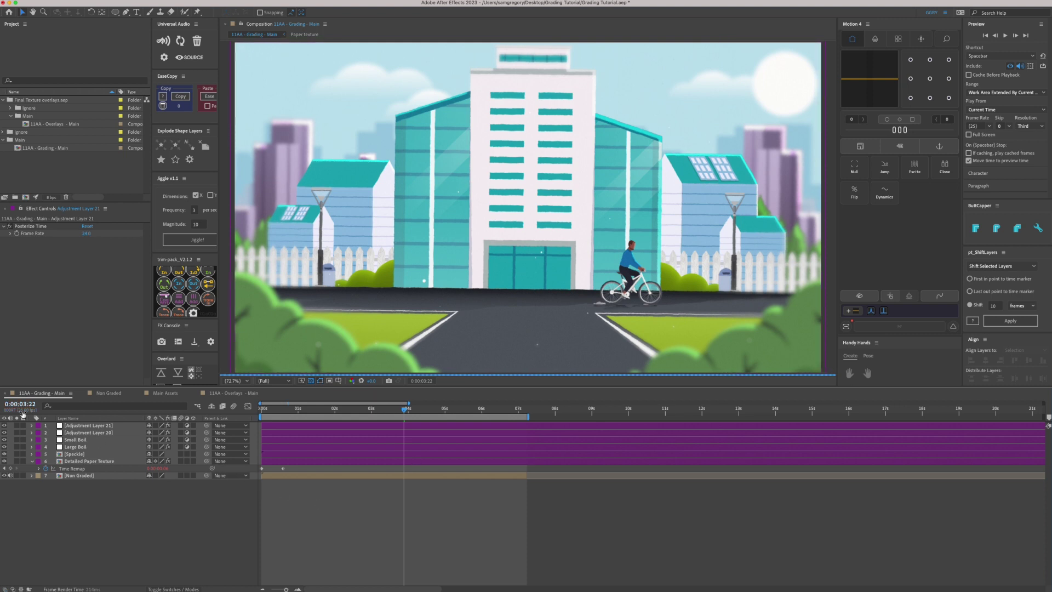
- Set the Posterize Time Frame Rate to 12.5 on Adjustment Layer 21
click(87, 234)
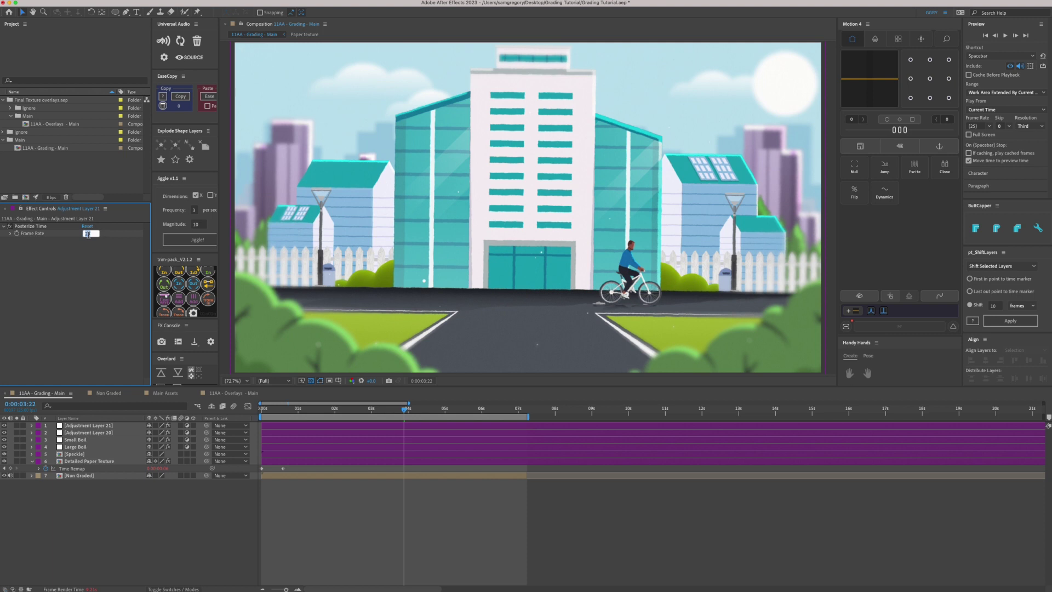
text(12.5)
key(Return)
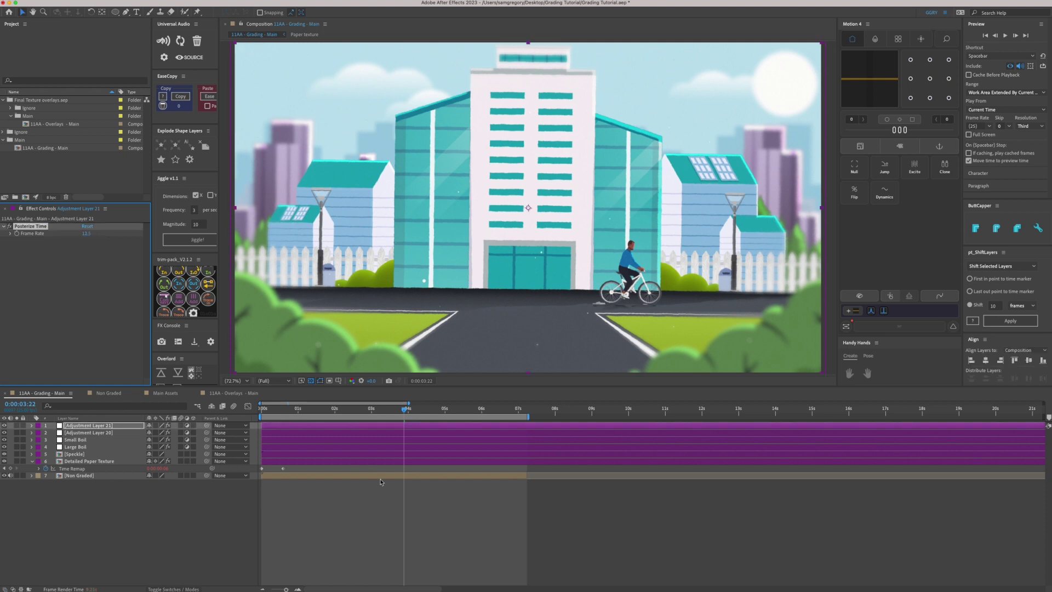
click(413, 521)
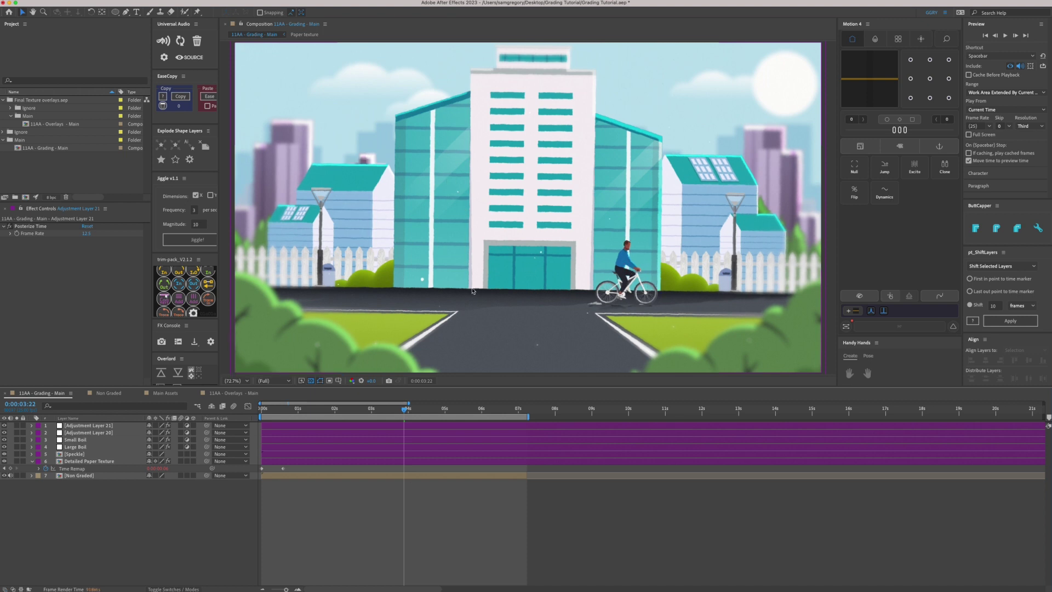
click(77, 427)
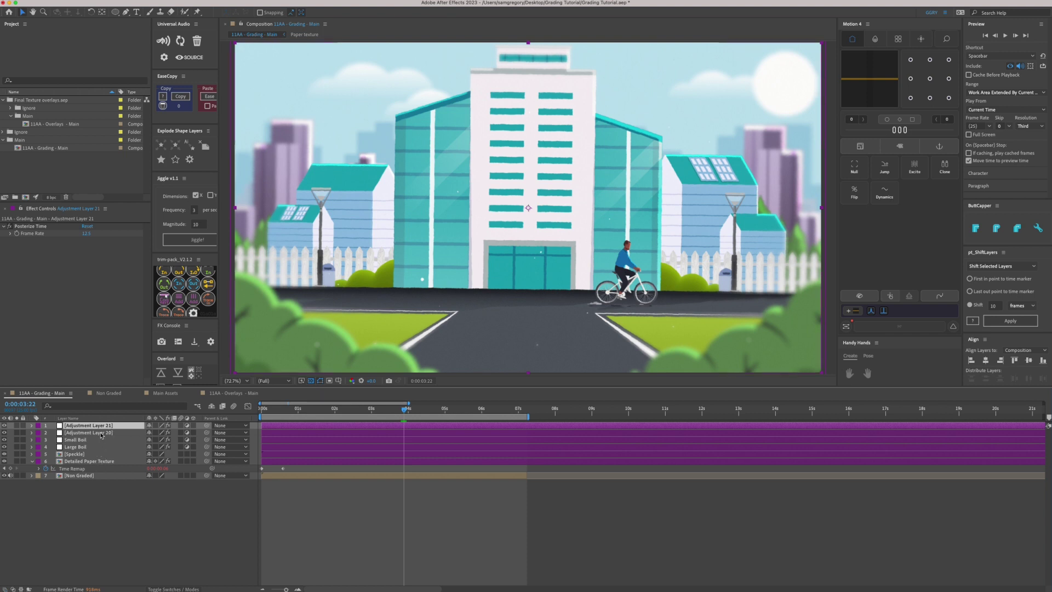
click(441, 520)
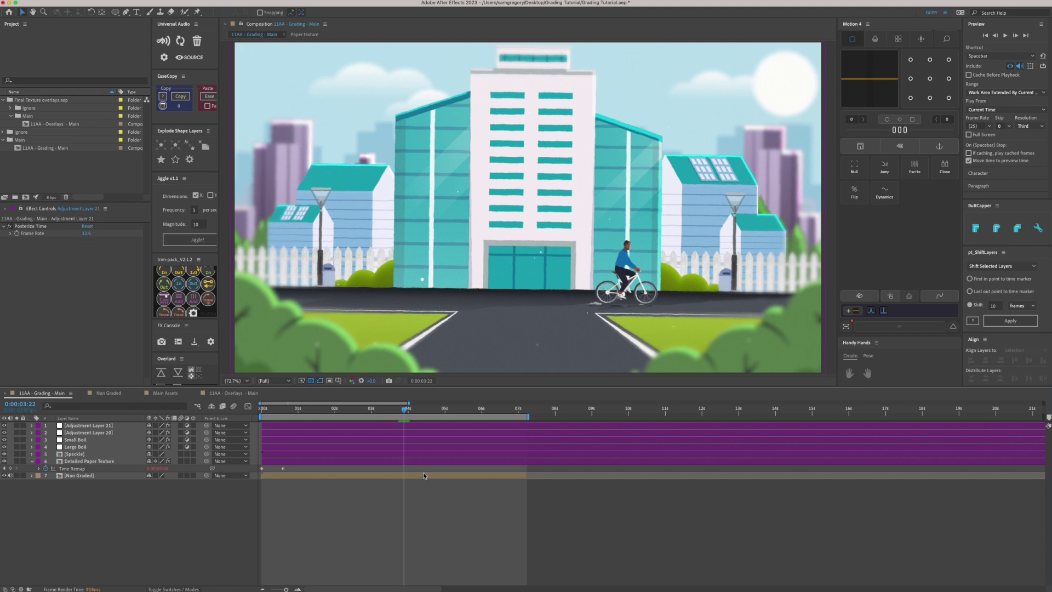
drag(82, 234, 89, 236)
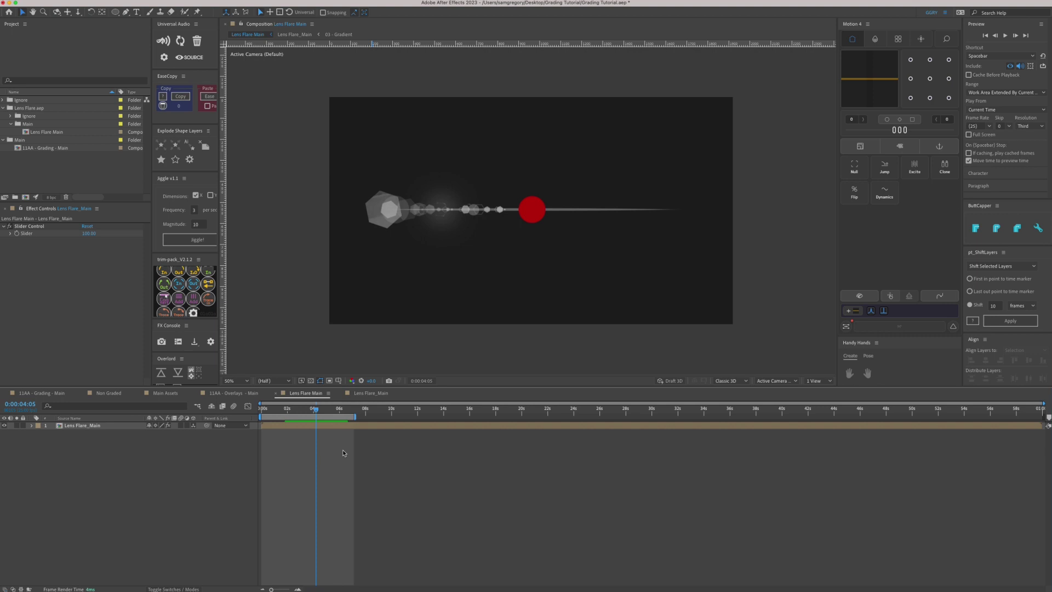
- Open the Lens Flare_Main precomp at 0:00:03:24 and briefly toggle its Light Source layer
click(313, 411)
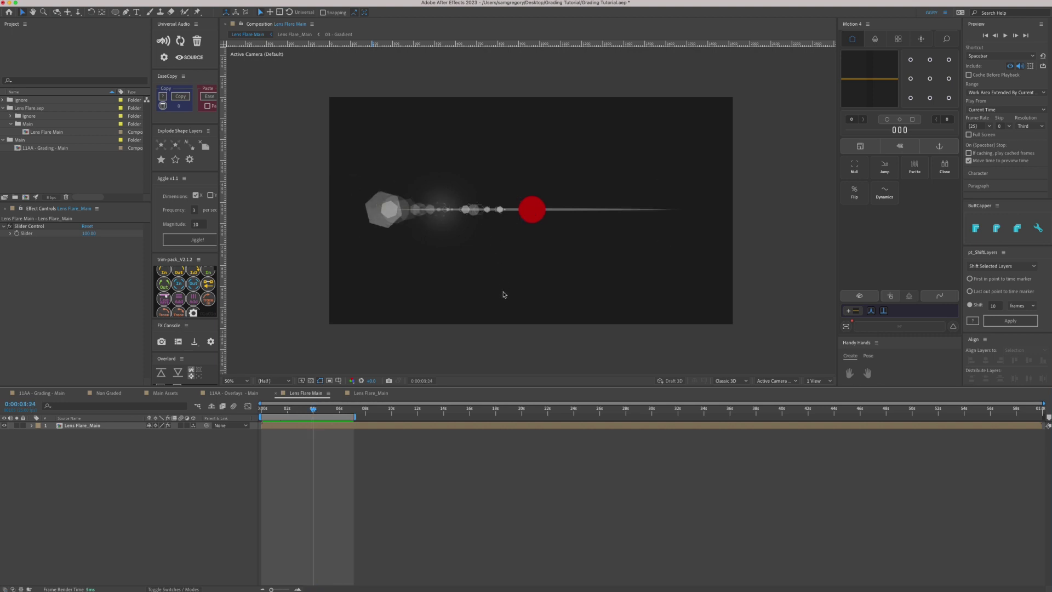
key(shift+slash)
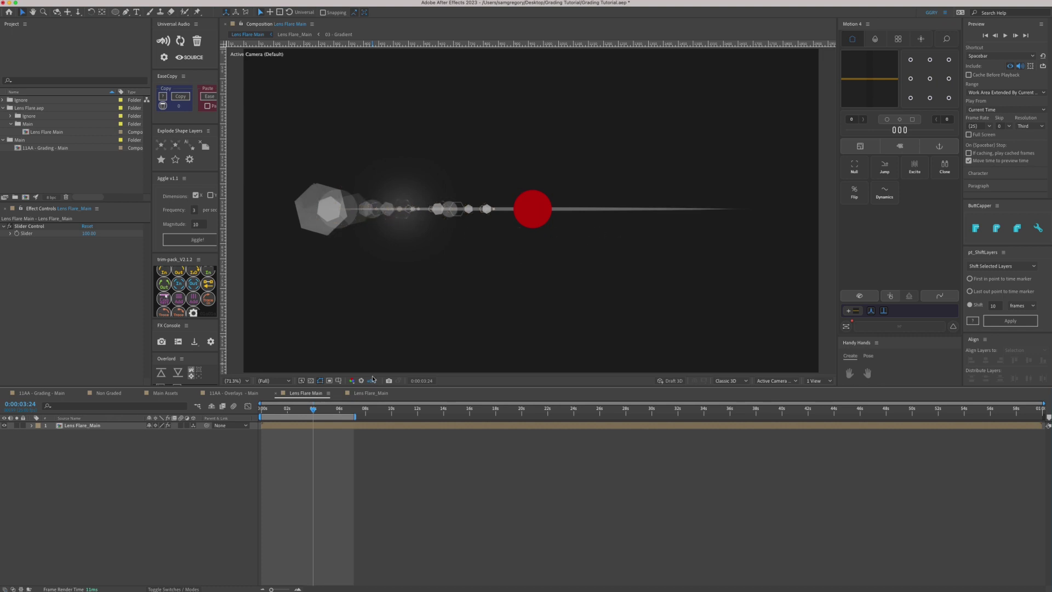
click(323, 426)
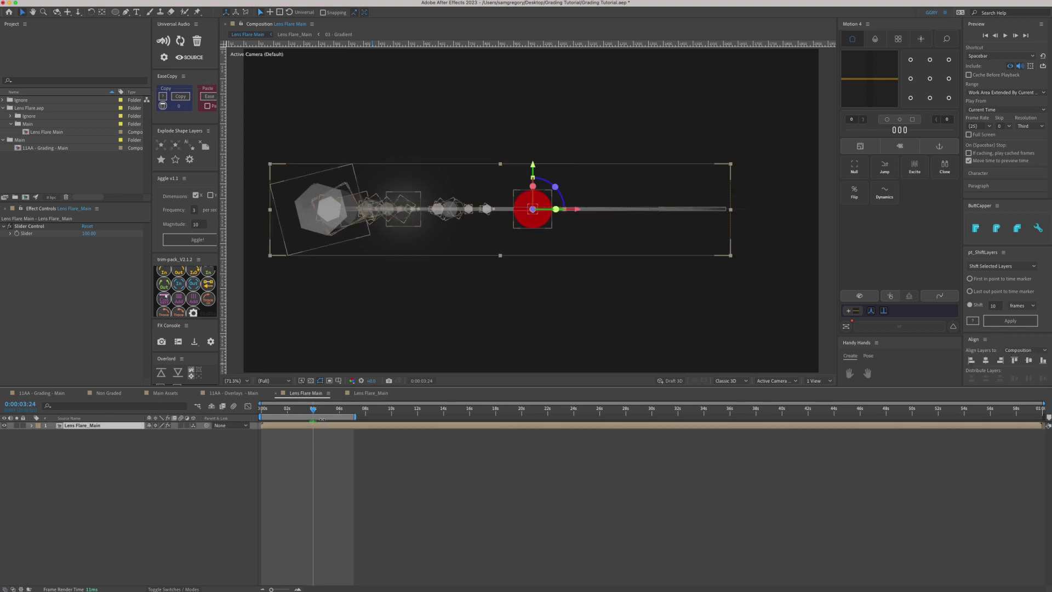
double_click(327, 426)
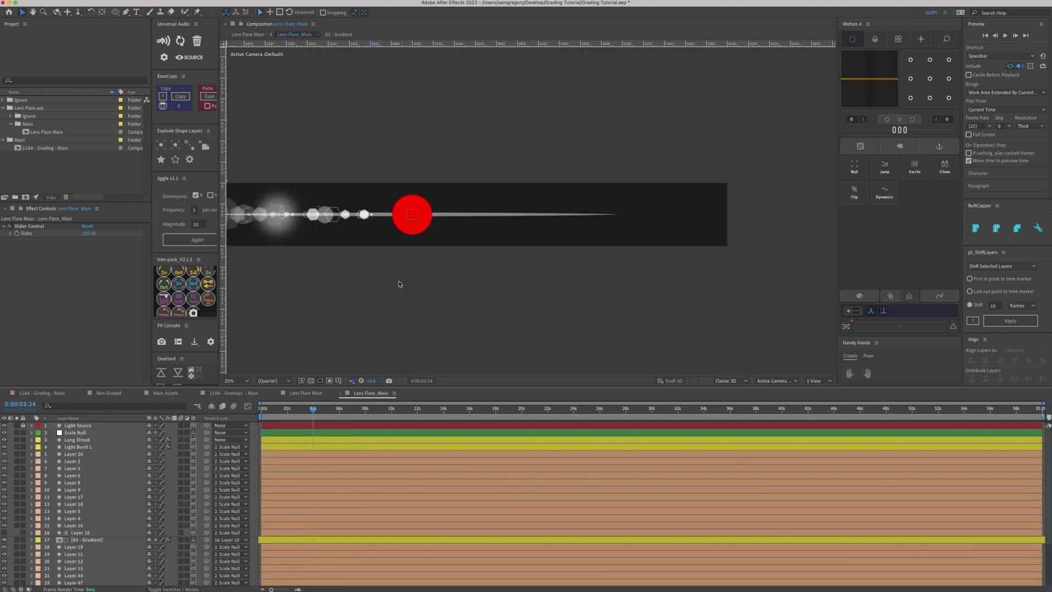
drag(429, 295, 578, 298)
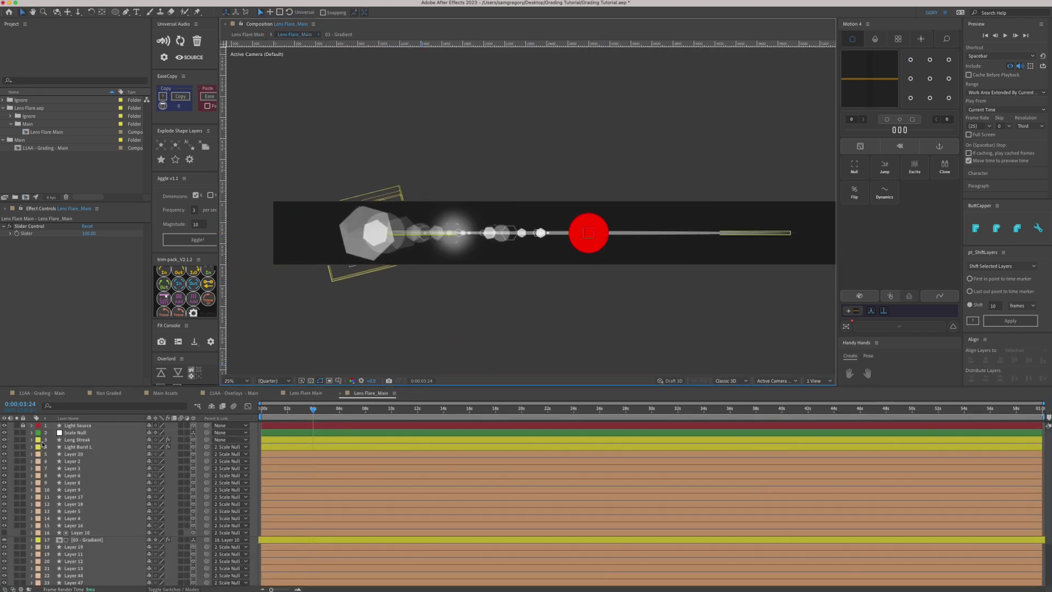
click(4, 425)
click(4, 425)
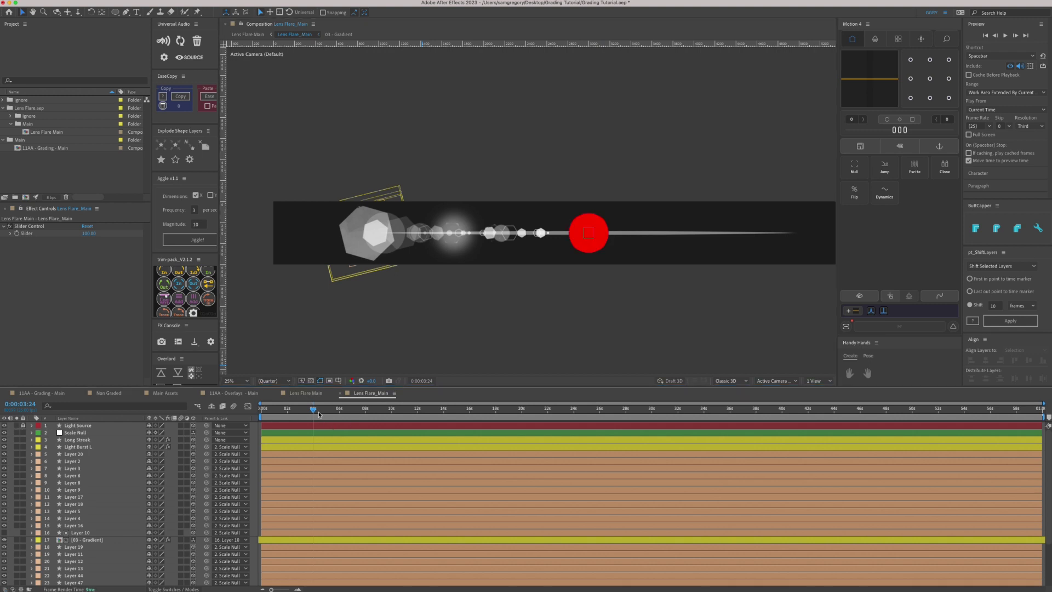
- Back in Lens Flare Main, raise the flare Slider from 100 to about 130
click(307, 395)
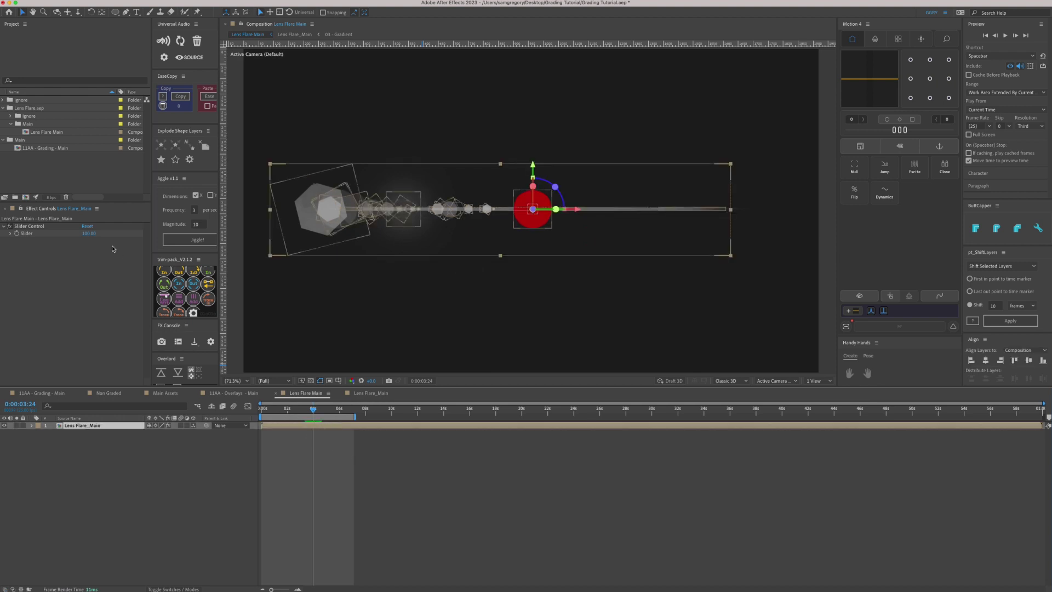
drag(87, 233, 115, 250)
click(334, 444)
click(330, 425)
- Paste Lens Flare_Main into the Non Graded comp above Adjustment Layer 18
click(109, 393)
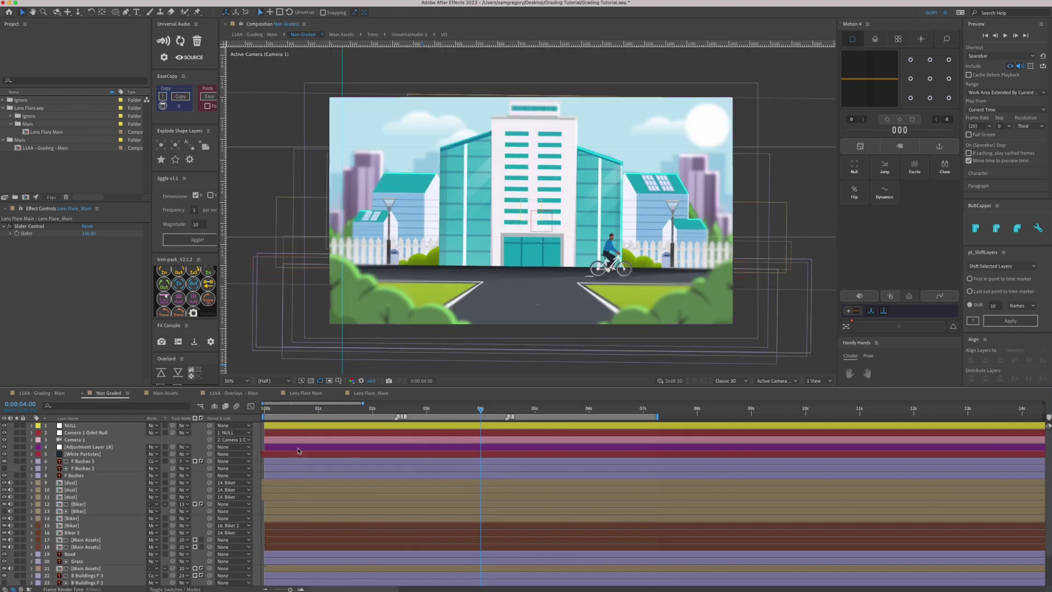
click(89, 461)
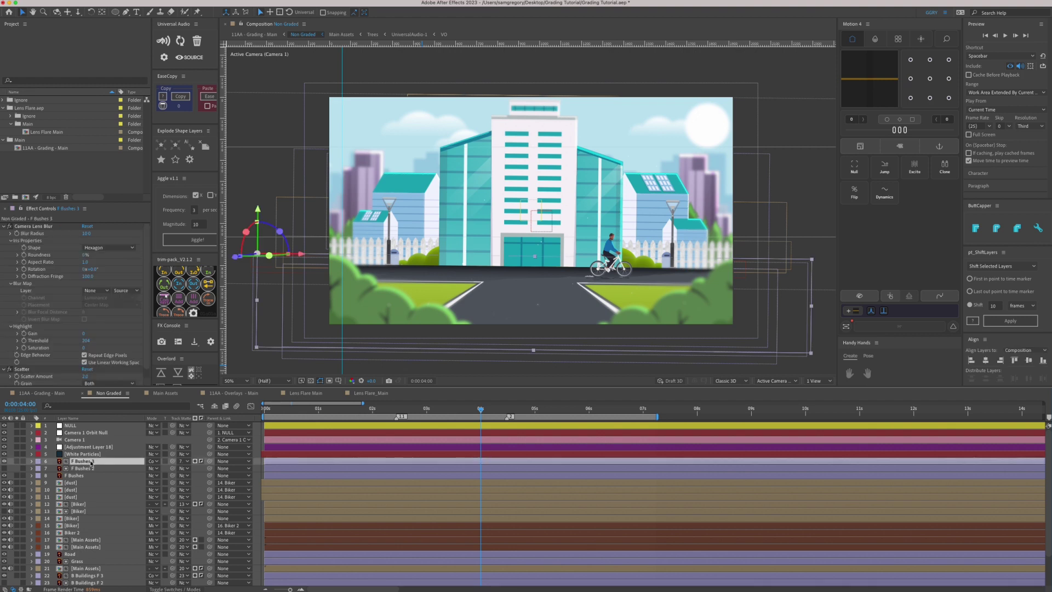
click(300, 449)
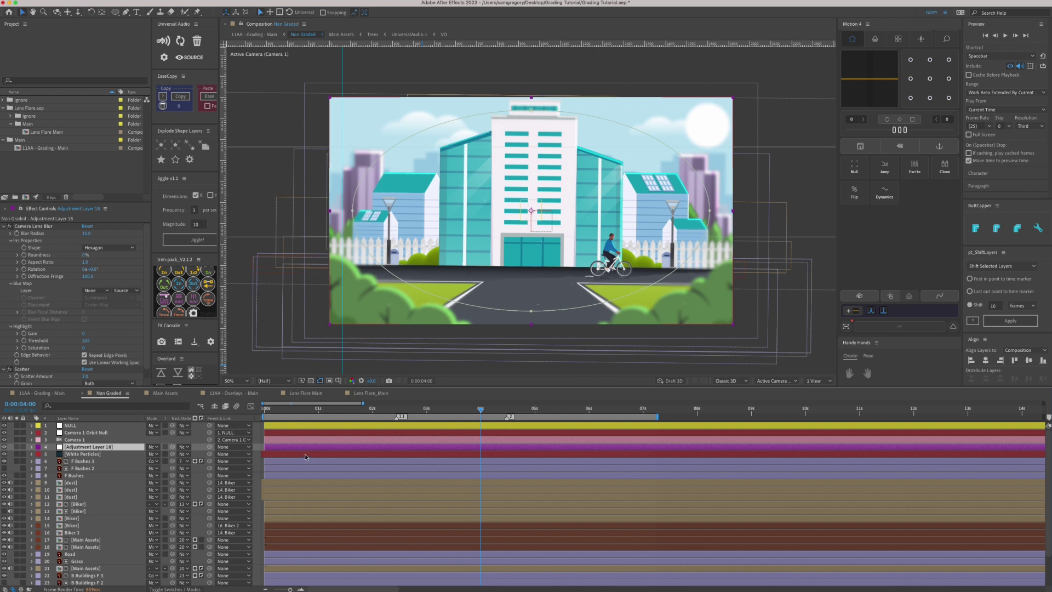
key(ctrl+v)
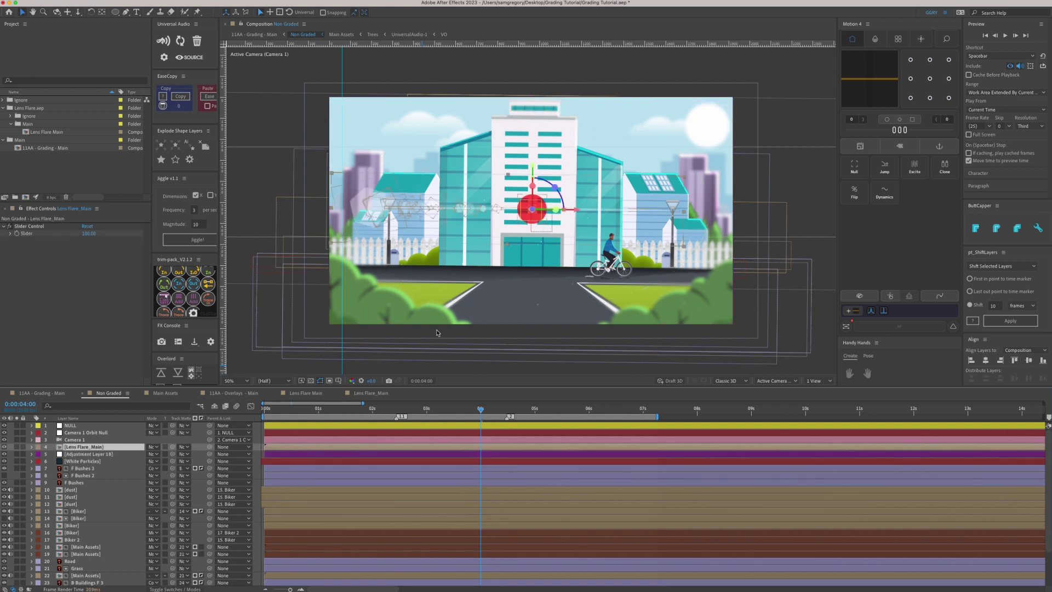
- Solo the Sun layer and move the flare's red centre onto the sun
scroll(77, 450, down, 3)
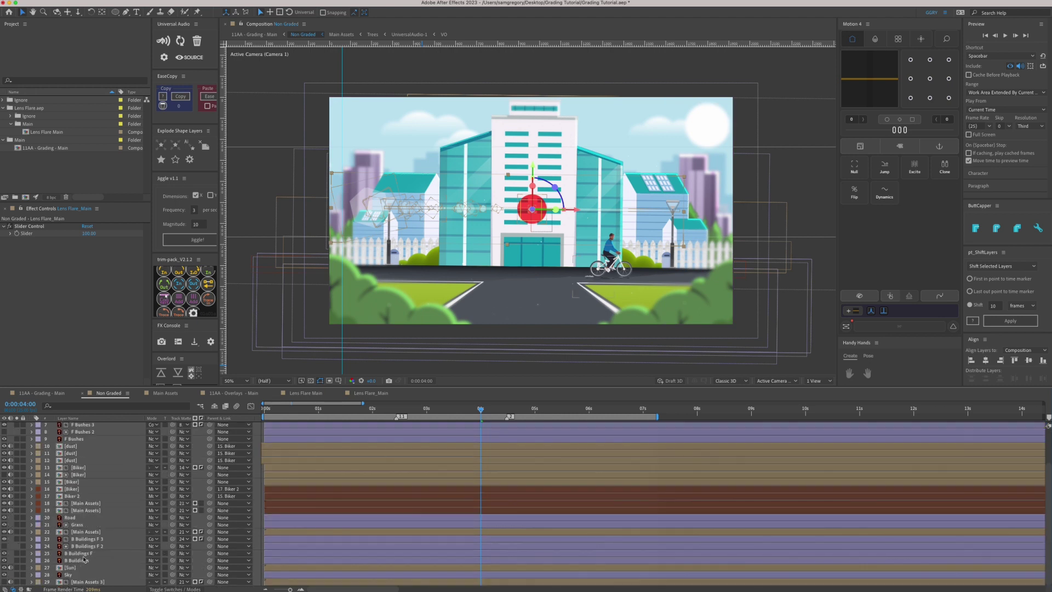
click(70, 568)
click(17, 568)
scroll(384, 466, up, 3)
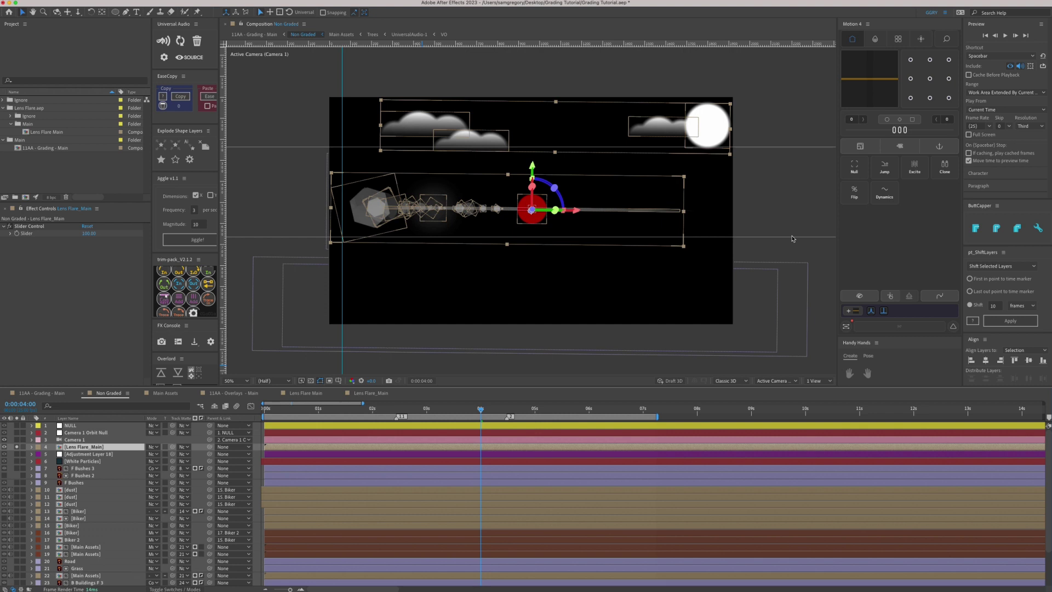
click(805, 256)
click(530, 219)
drag(530, 219, 710, 133)
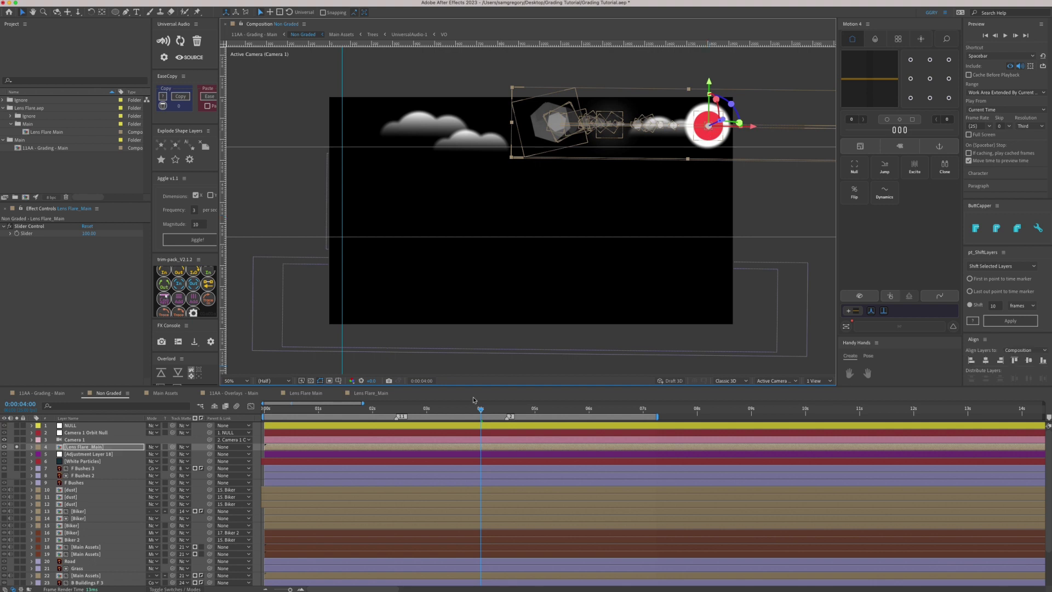
- Scale the flare to 55% and tilt its Z rotation to about -20°
key(r)
mouse_move(156, 476)
mouse_down()
mouse_move(126, 476)
mouse_move(145, 476)
mouse_up()
key(s)
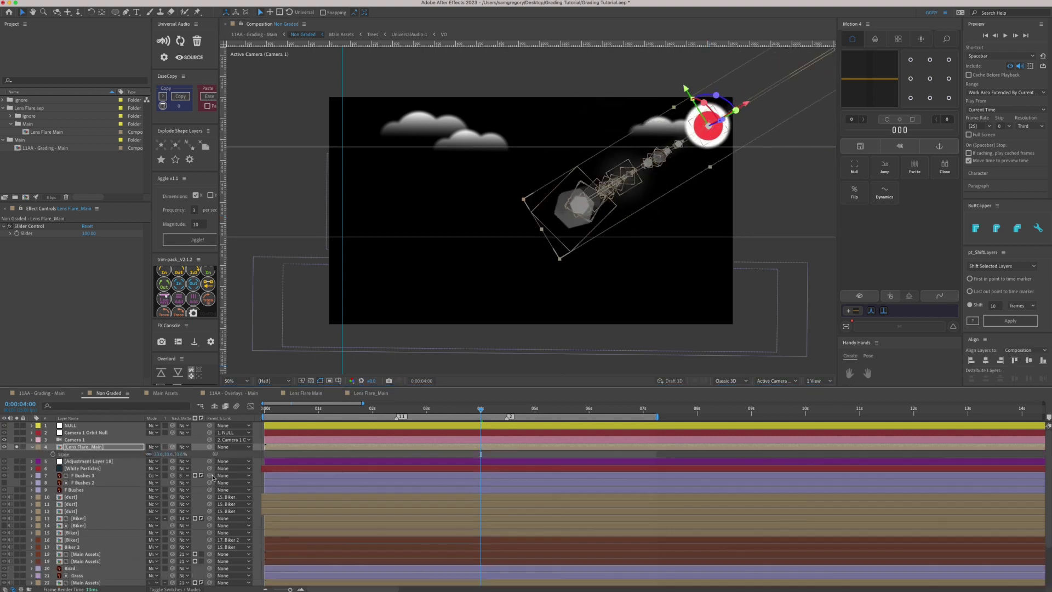
drag(165, 454, 211, 455)
click(175, 455)
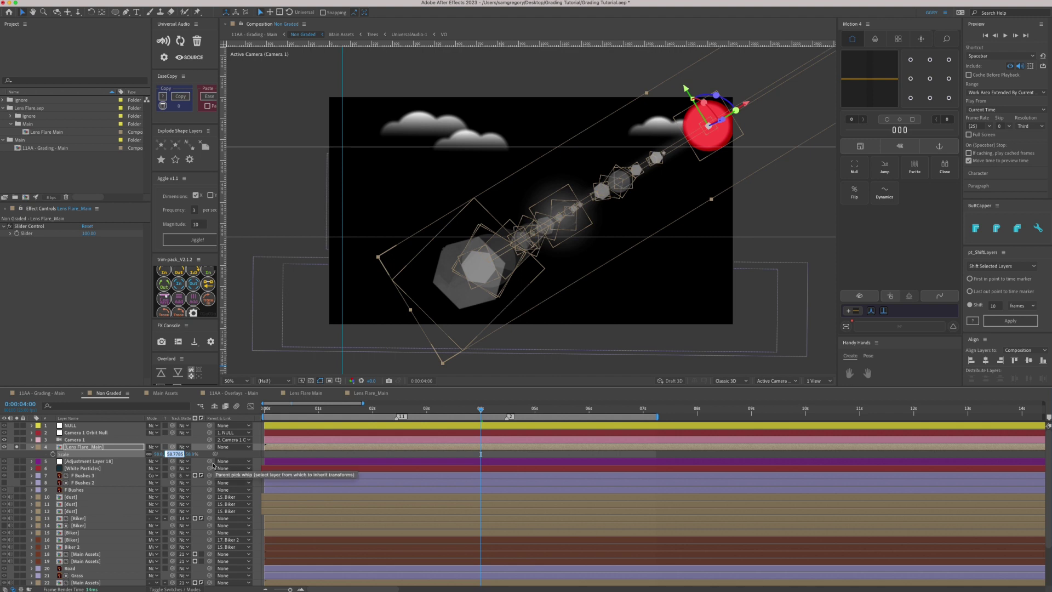
text(55)
key(Return)
key(r)
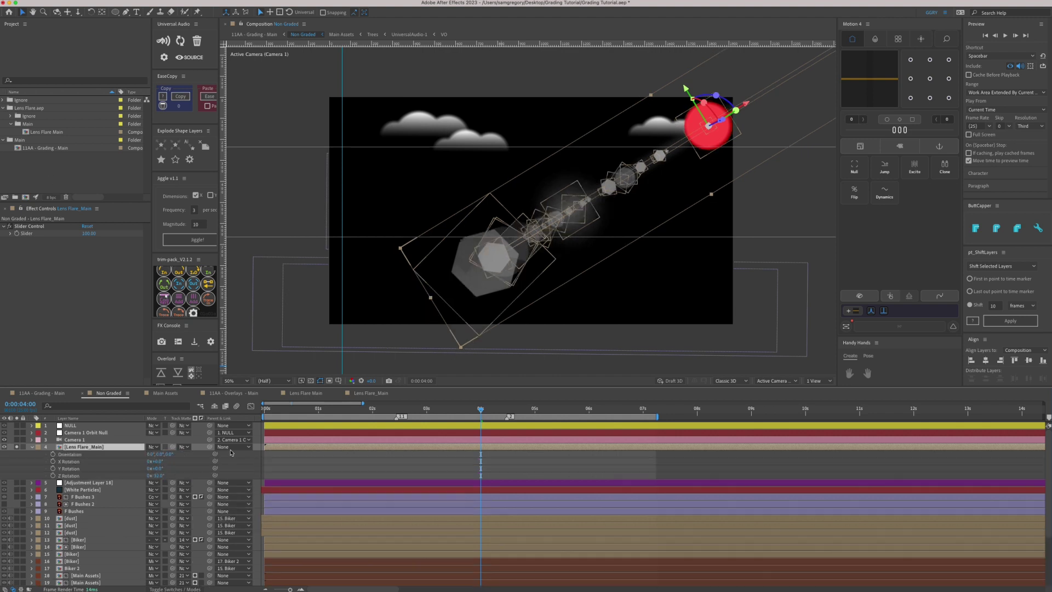
drag(159, 476, 172, 473)
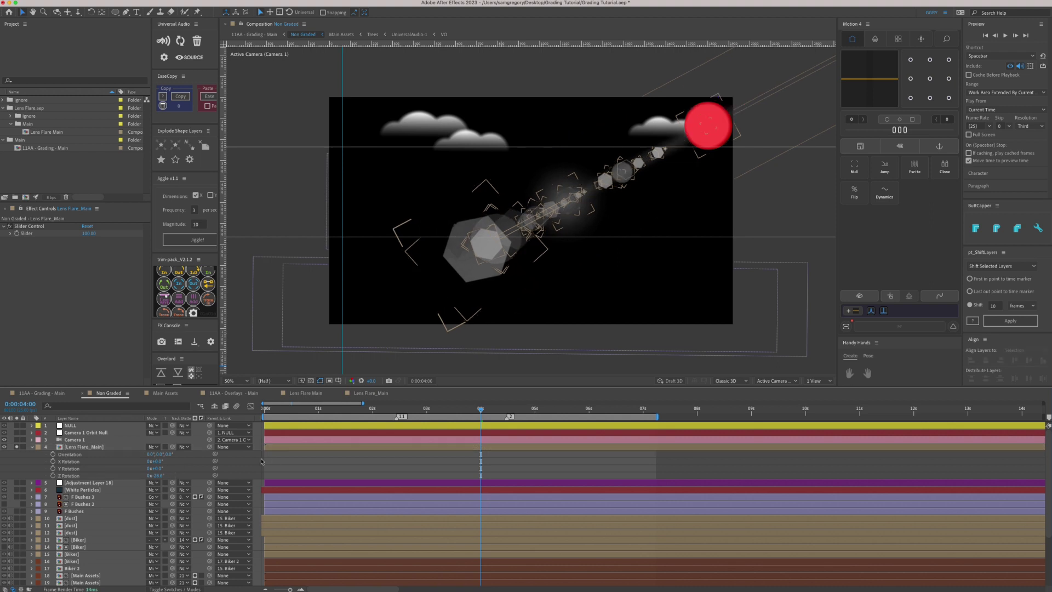
- Angle the flare streak toward the left foreground bushes, ending at about −24.5° Z rotation
click(16, 448)
scroll(16, 448, down, 5)
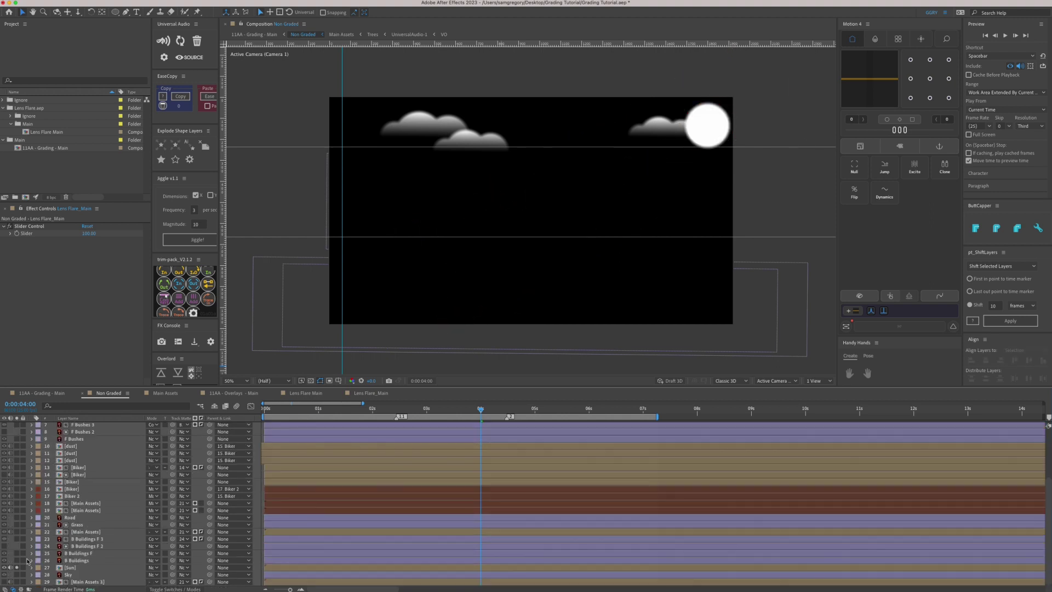
scroll(17, 570, up, 5)
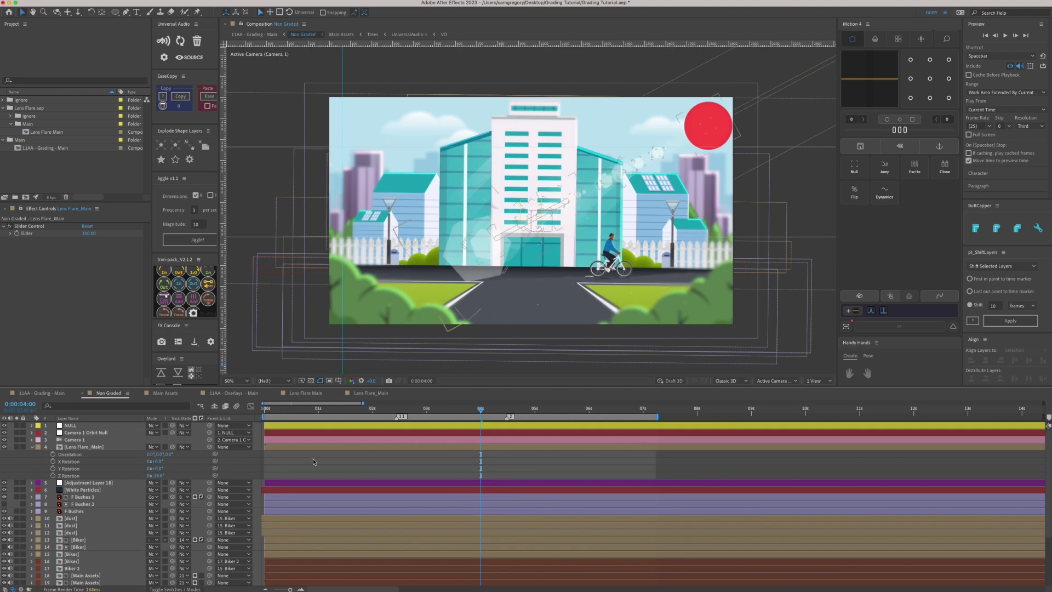
click(478, 252)
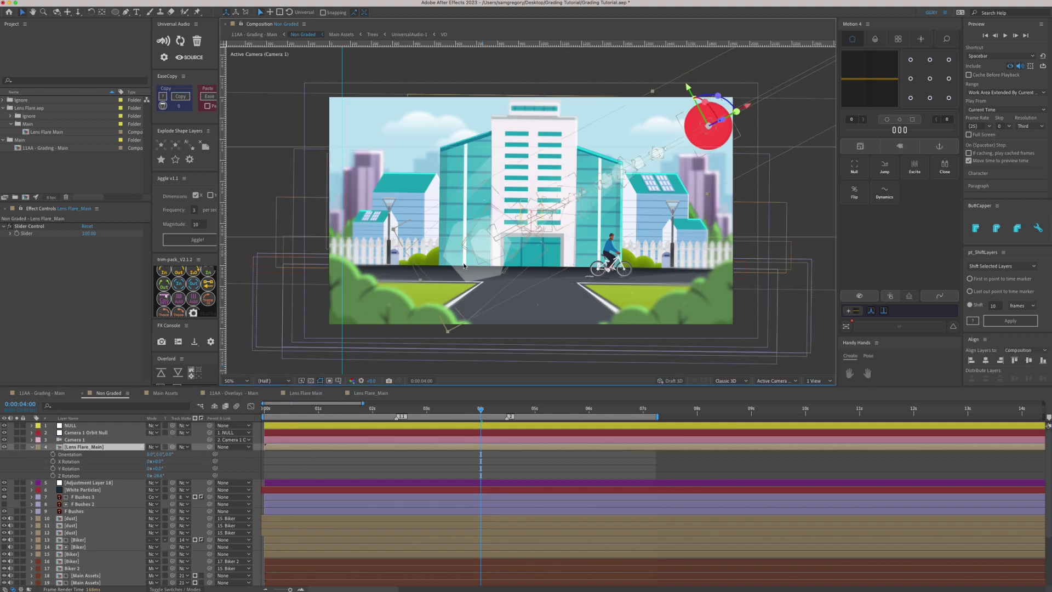
drag(420, 283, 347, 342)
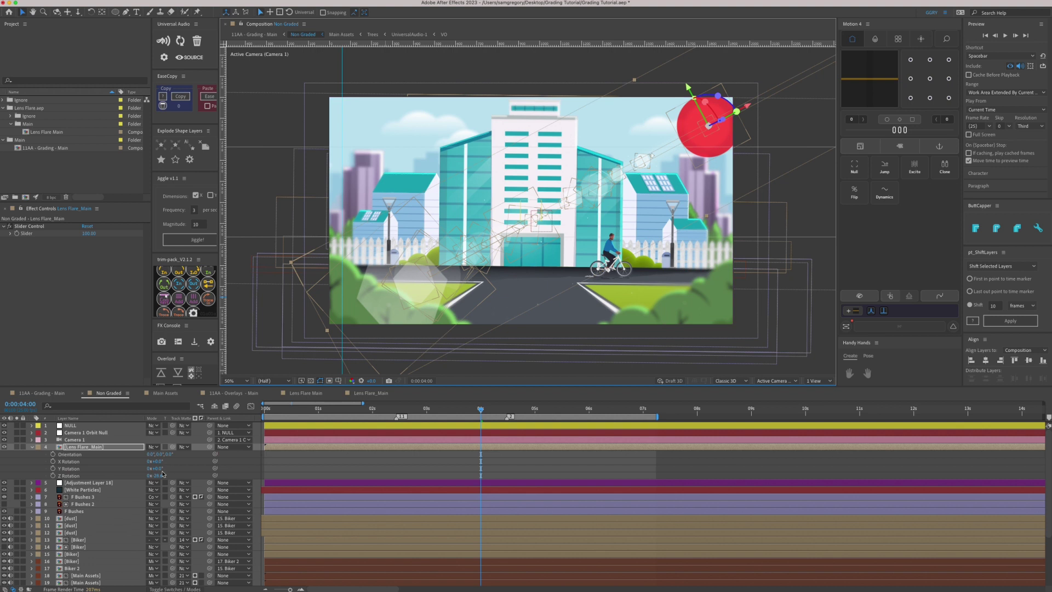
drag(159, 475, 183, 473)
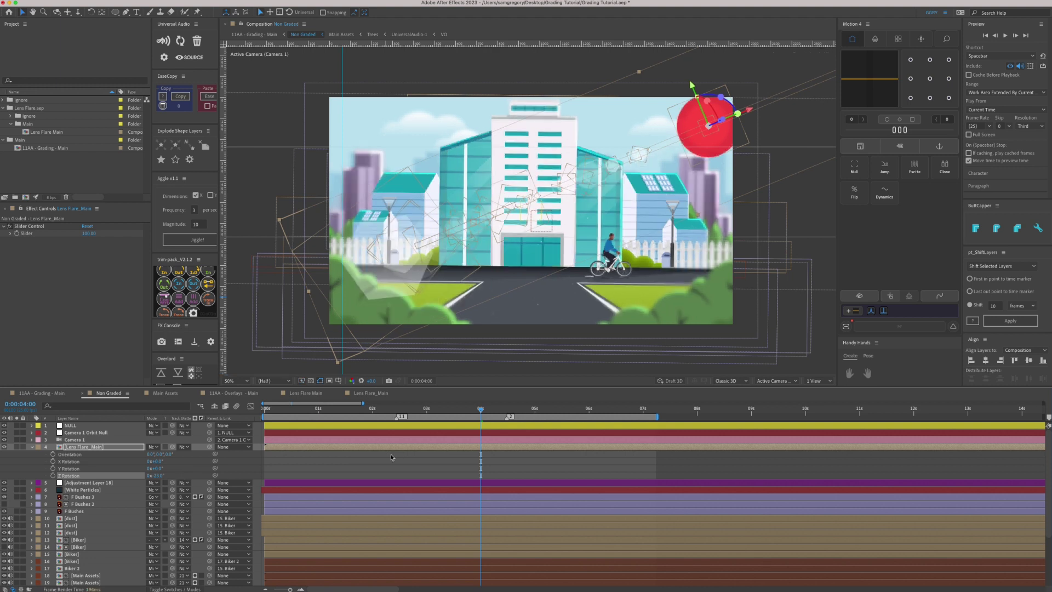
drag(157, 476, 155, 476)
click(306, 466)
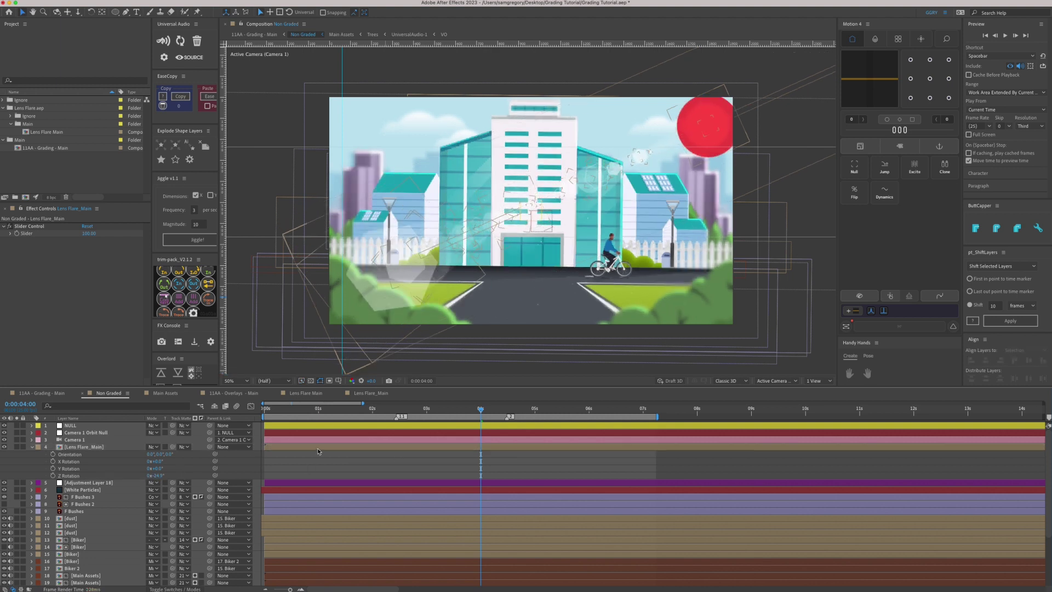
- Hide the red Light Source circle inside Lens Flare_Main and check the graded result
double_click(318, 448)
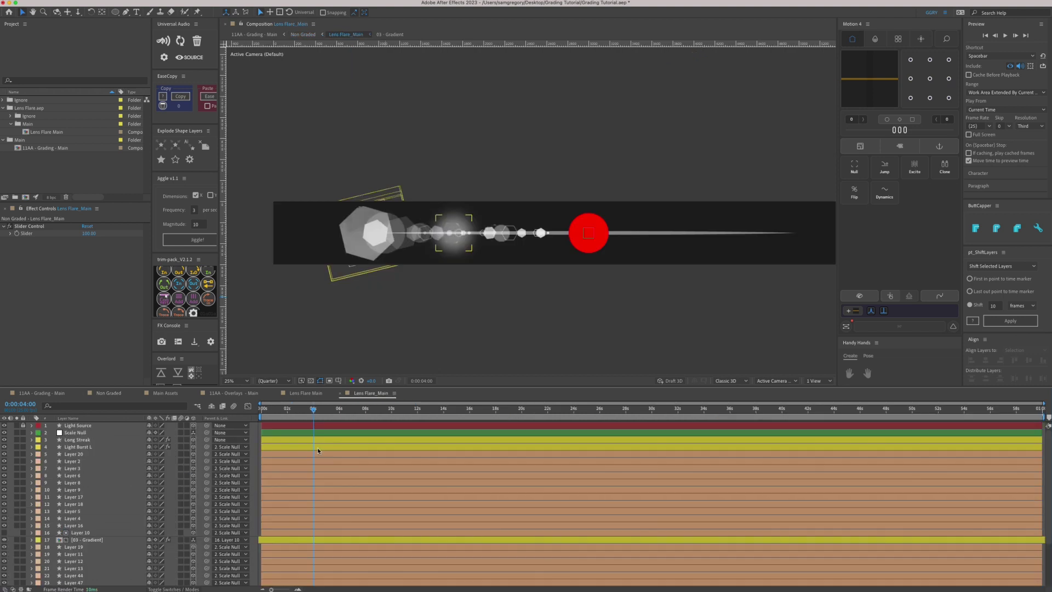
click(3, 426)
click(109, 394)
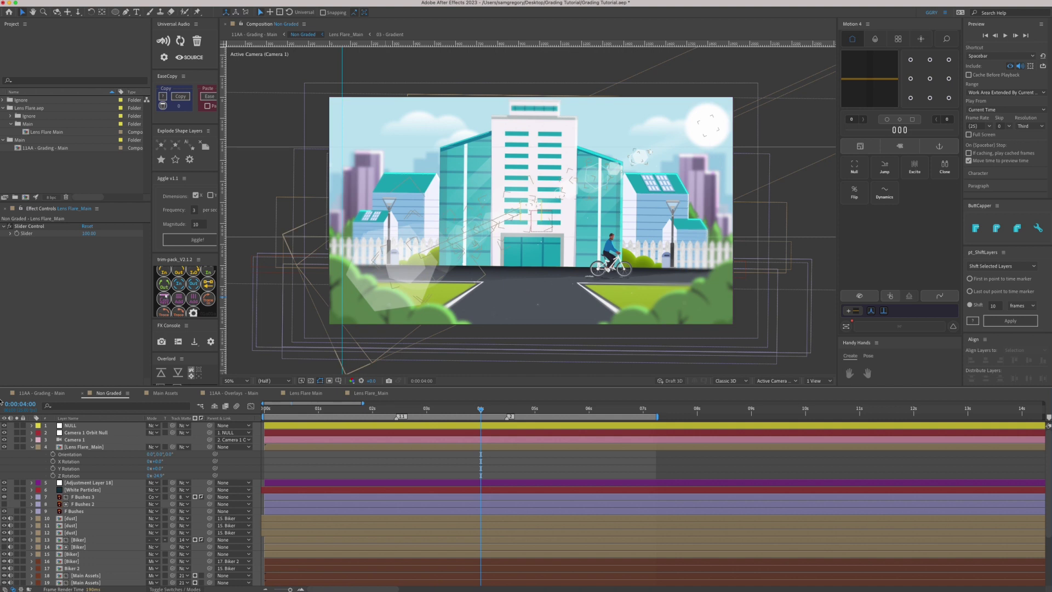
click(40, 393)
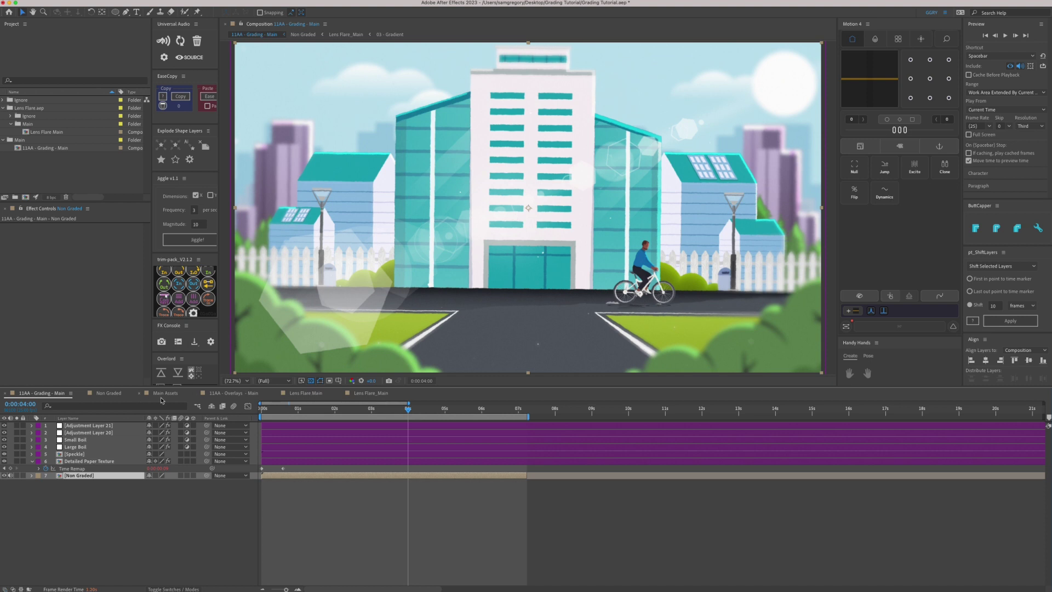
click(125, 396)
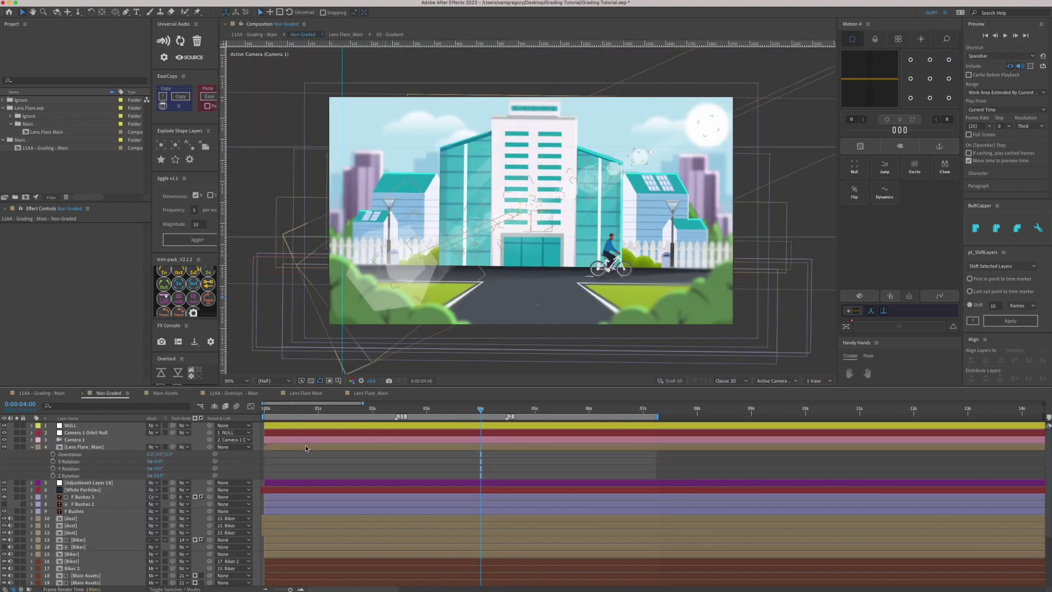
- Set the lens flare layer's opacity to 60% in Non Graded, then view the graded main comp
click(152, 454)
text(60)
key(Return)
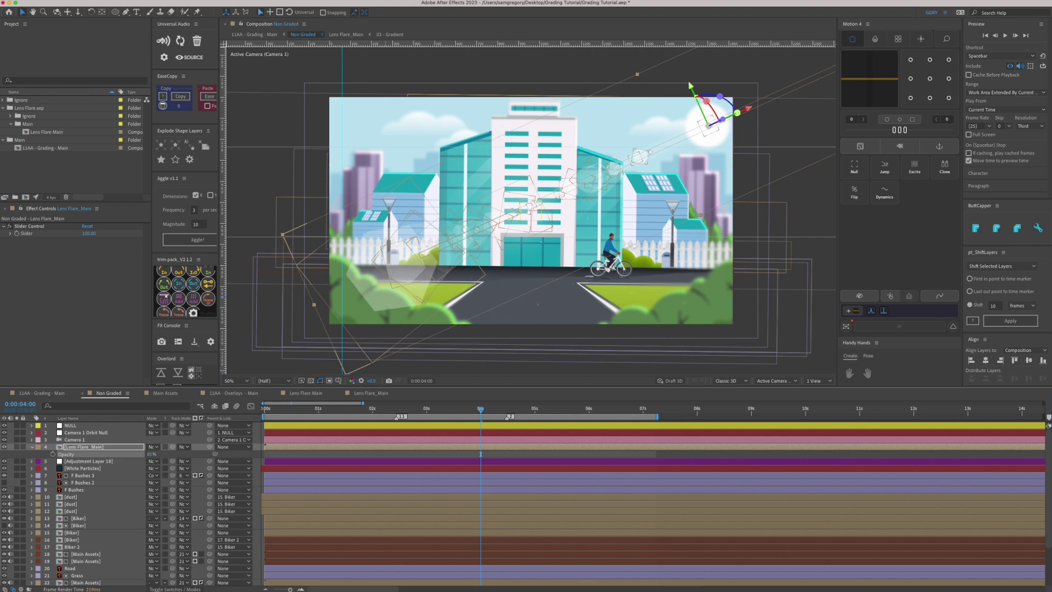
click(51, 394)
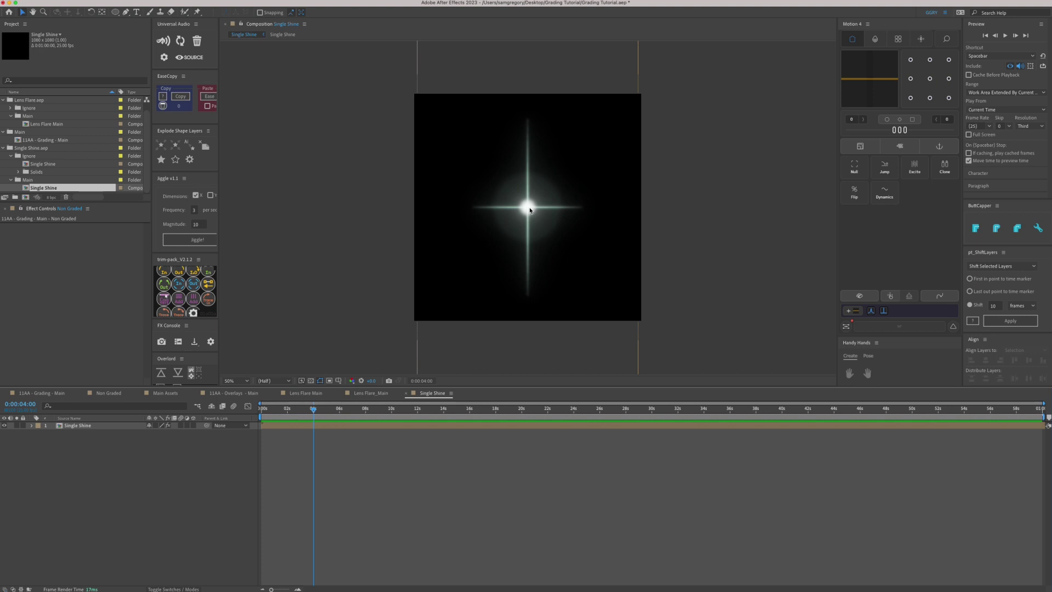
- In the Single Shine precomp at frame 12, scrub both NULL controllers' vertical scale to lengthen the streak
double_click(336, 423)
drag(270, 414, 286, 414)
click(317, 513)
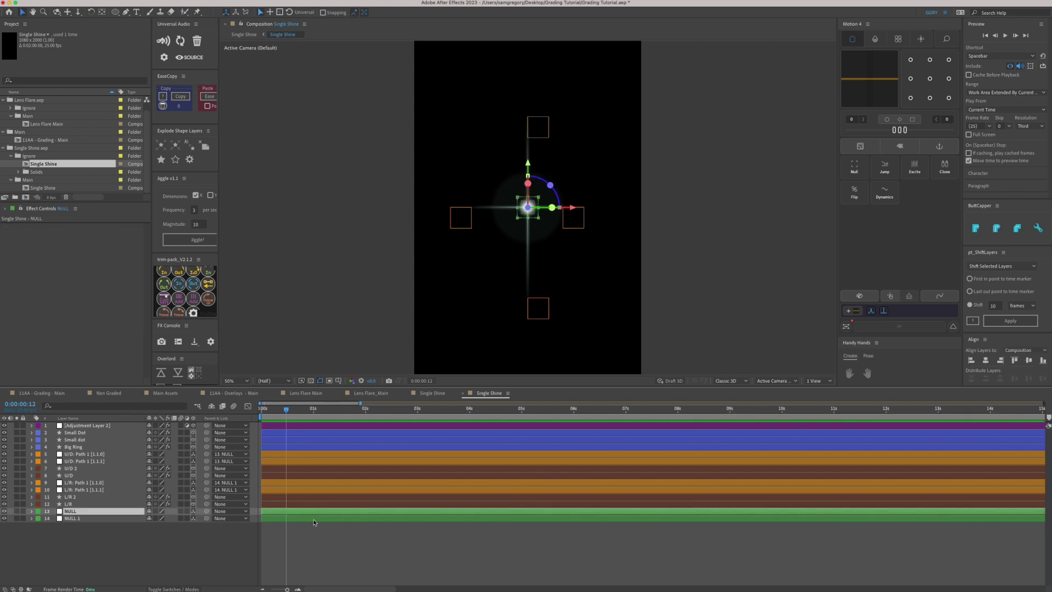
shift+click(317, 518)
key(s)
click(323, 553)
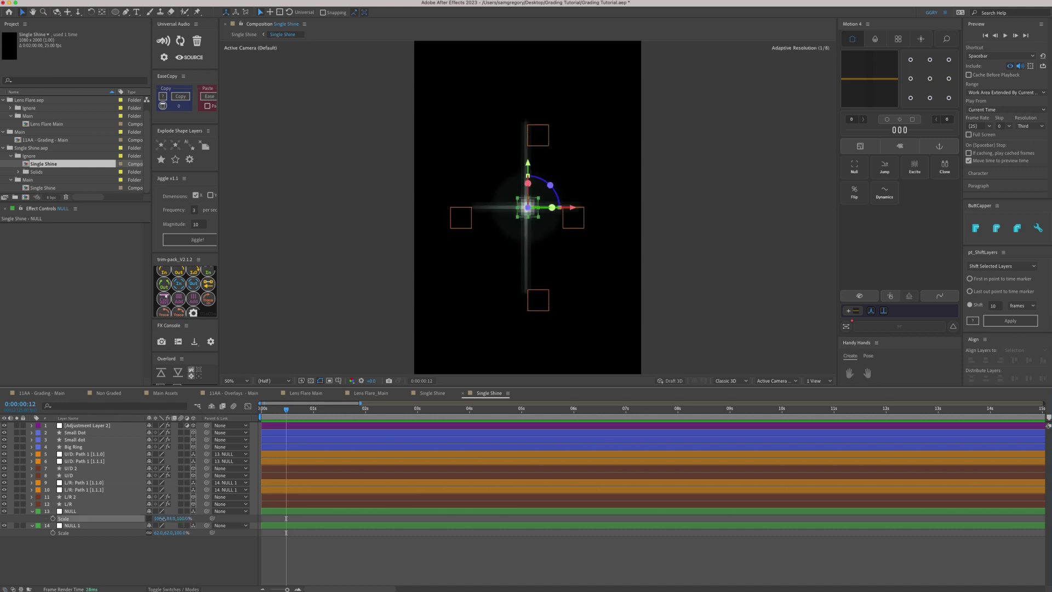
mouse_move(175, 519)
mouse_down()
mouse_move(177, 535)
mouse_move(181, 518)
mouse_up()
- Show source names, check the outer Single Shine comp, and return to Non Graded
click(68, 418)
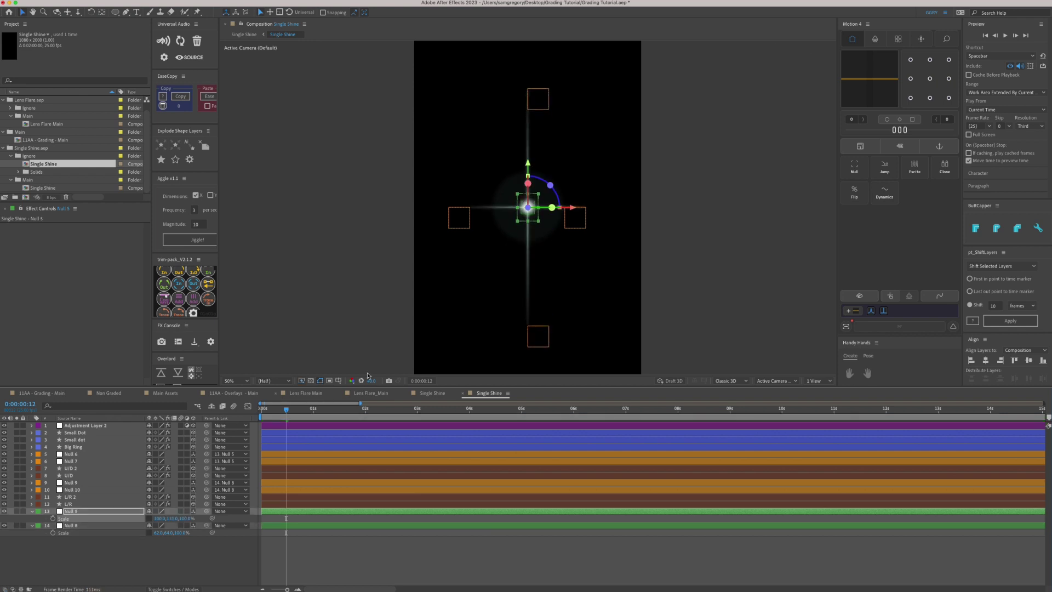
click(431, 393)
click(338, 457)
click(317, 429)
click(115, 395)
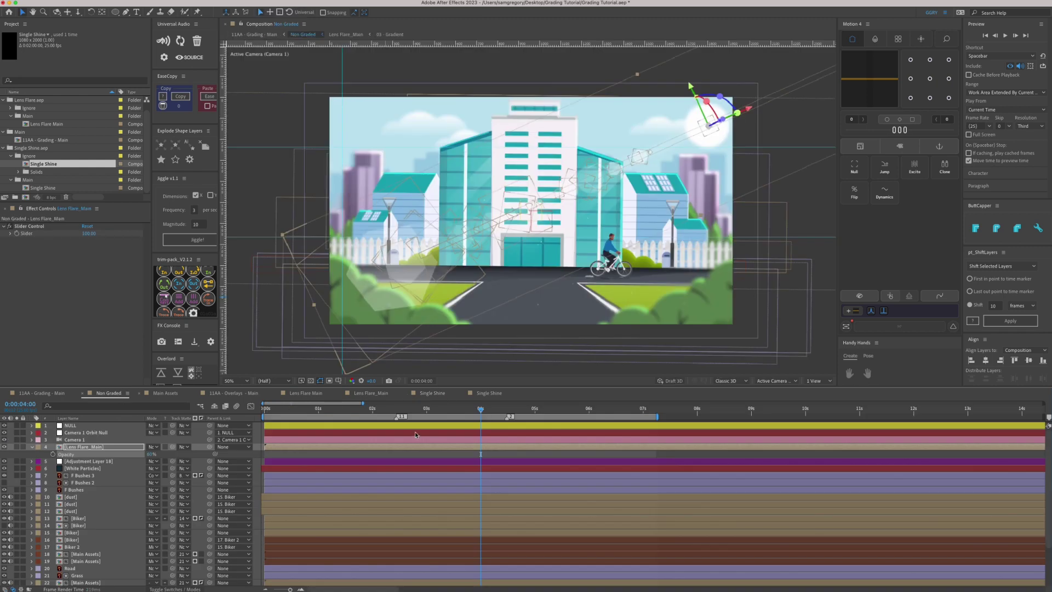
- In Main Assets, paste the Single Shine comp above the R Lamp layer
click(428, 457)
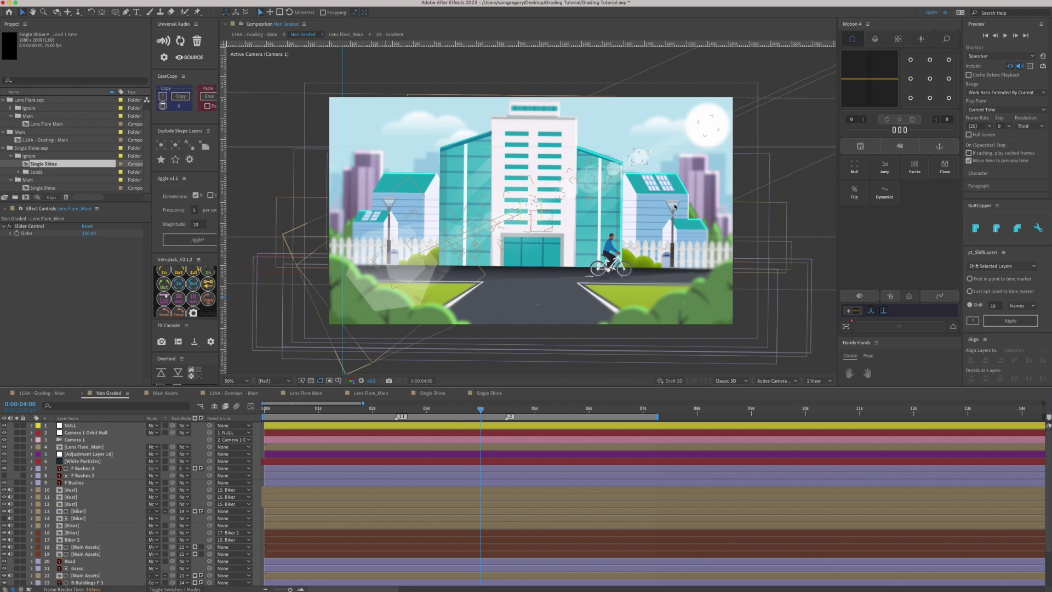
scroll(100, 538, down, 3)
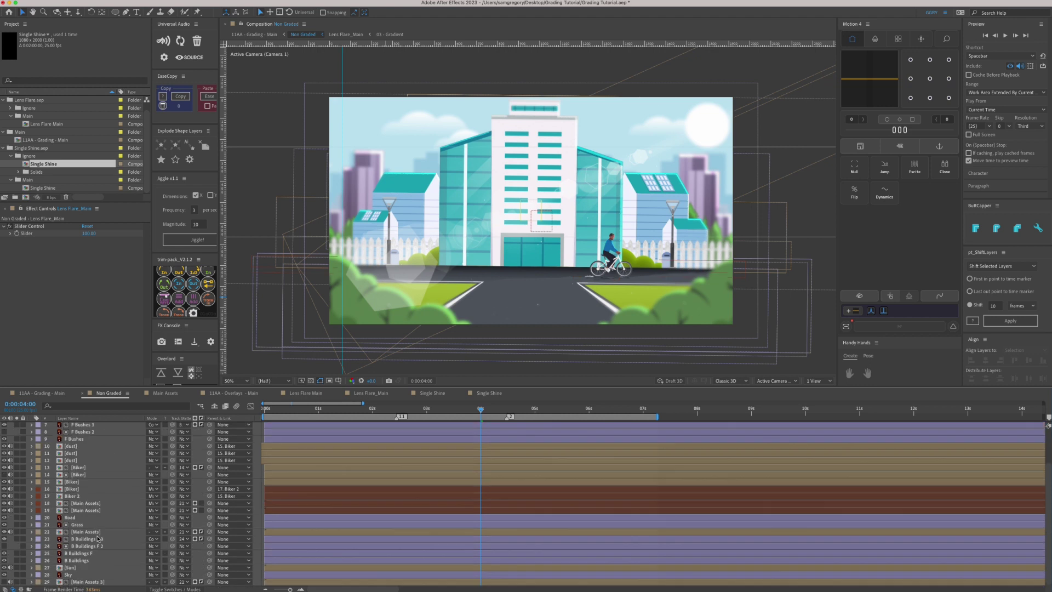
double_click(99, 533)
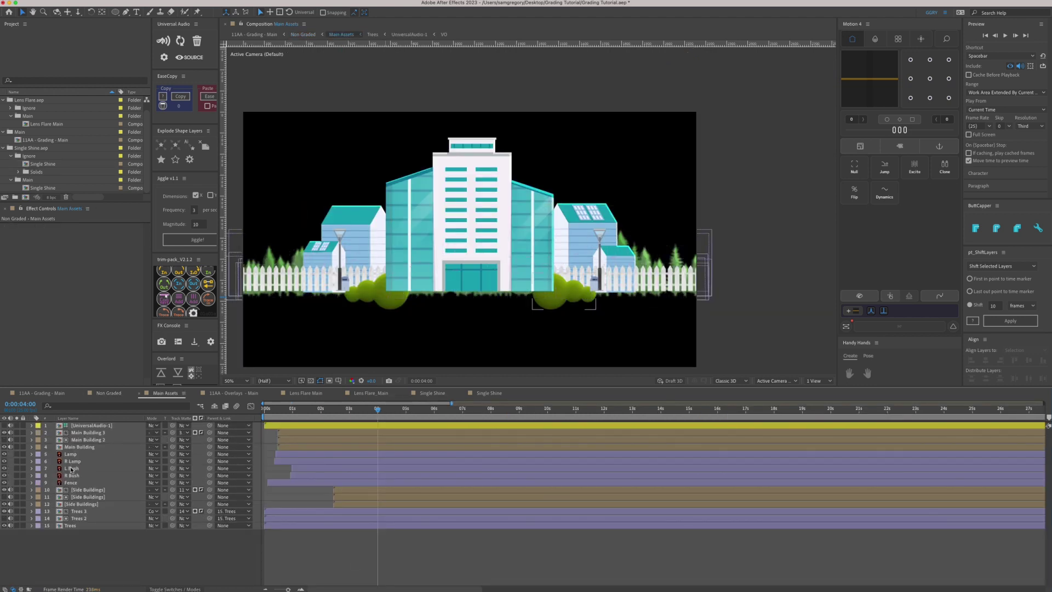
click(600, 236)
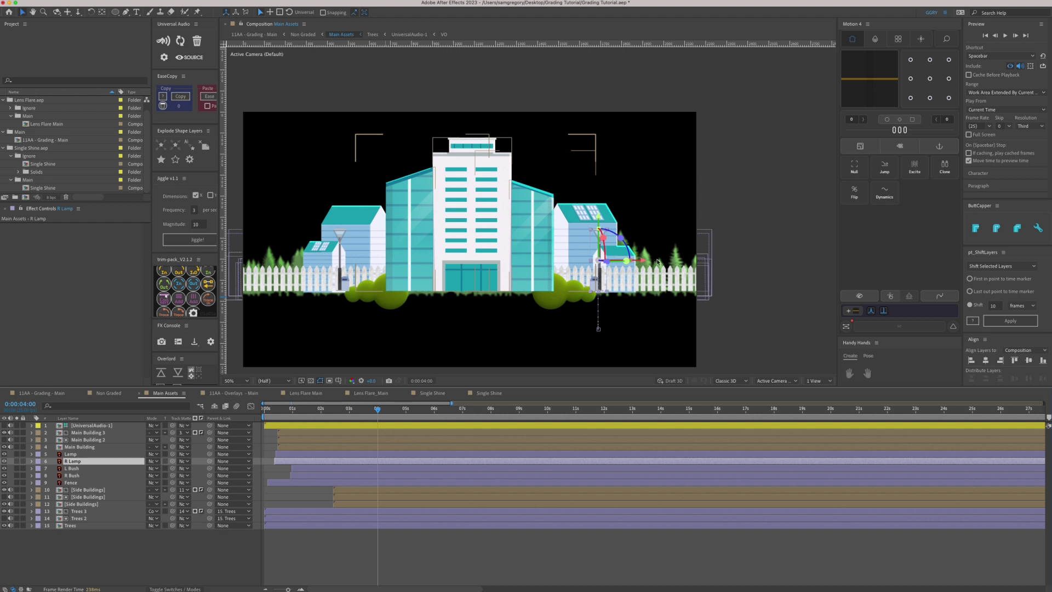
scroll(657, 262, up, 2)
drag(727, 304, 545, 230)
key(super+v)
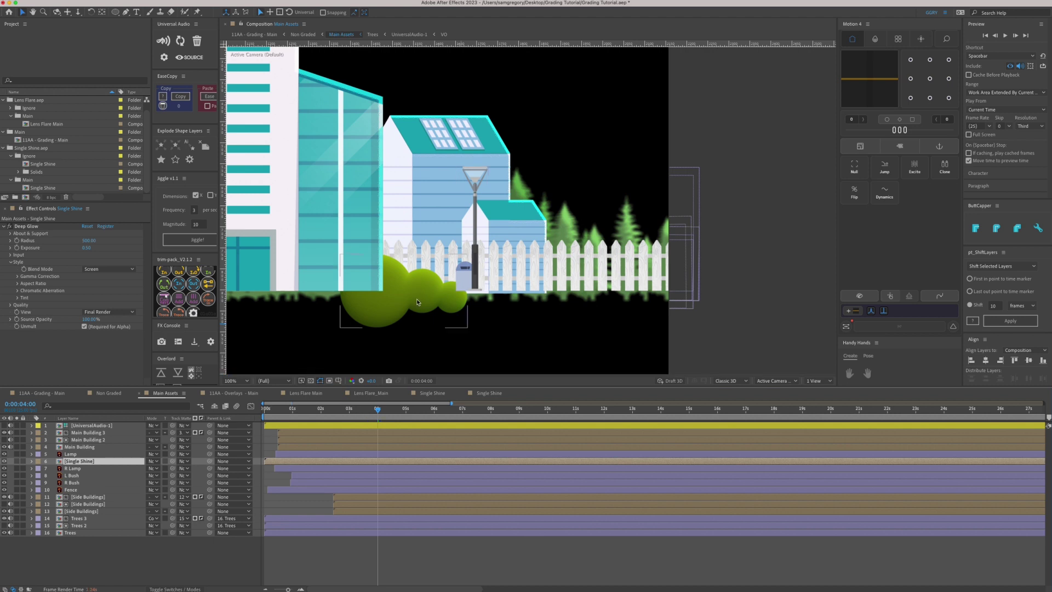
- Move the shine over the right lamp, make it 3D, and shrink it to lamp size
scroll(416, 299, down, 4)
drag(401, 229, 524, 233)
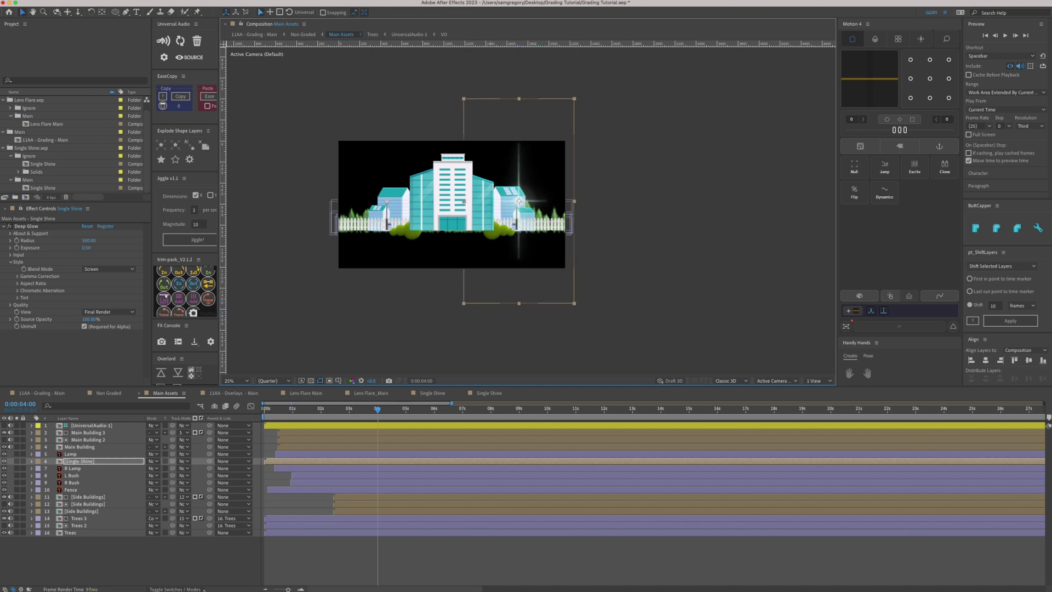
click(195, 589)
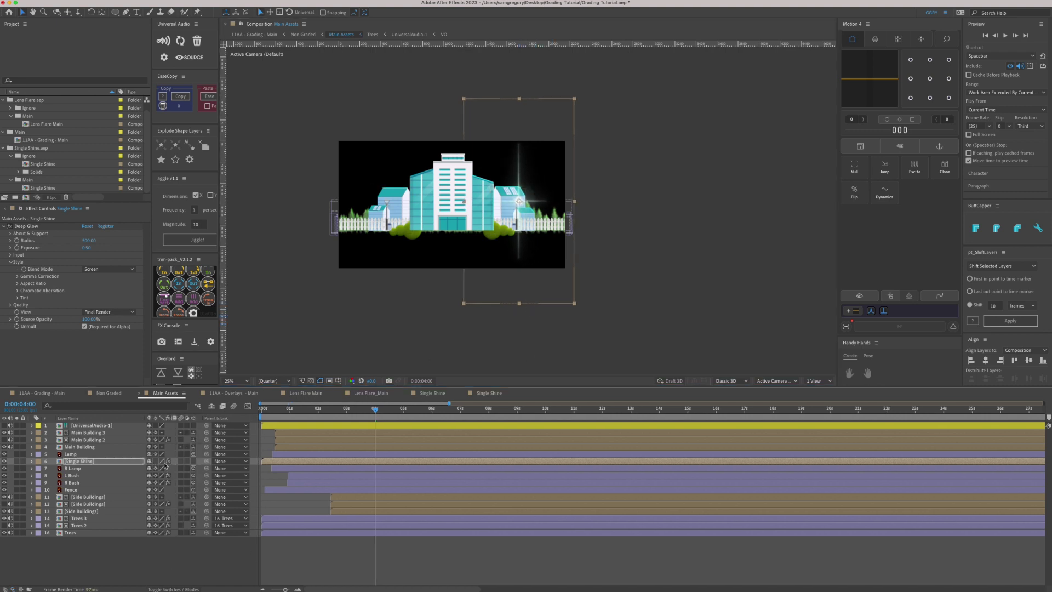
click(193, 463)
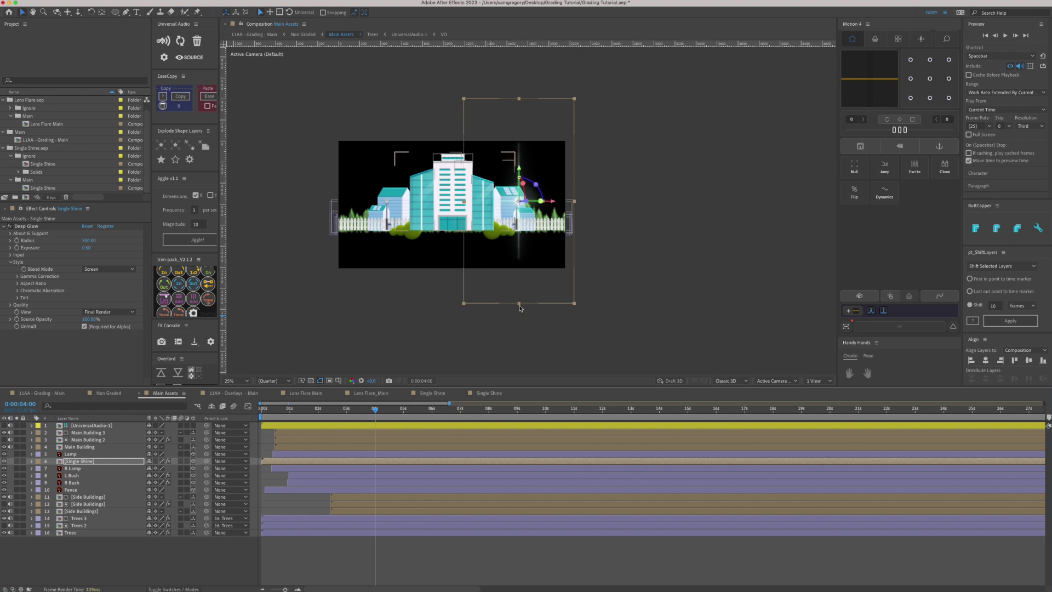
drag(517, 277, 521, 227)
- Tilt the shine to 10° Z rotation and parent it to R Lamp
scroll(524, 219, up, 6)
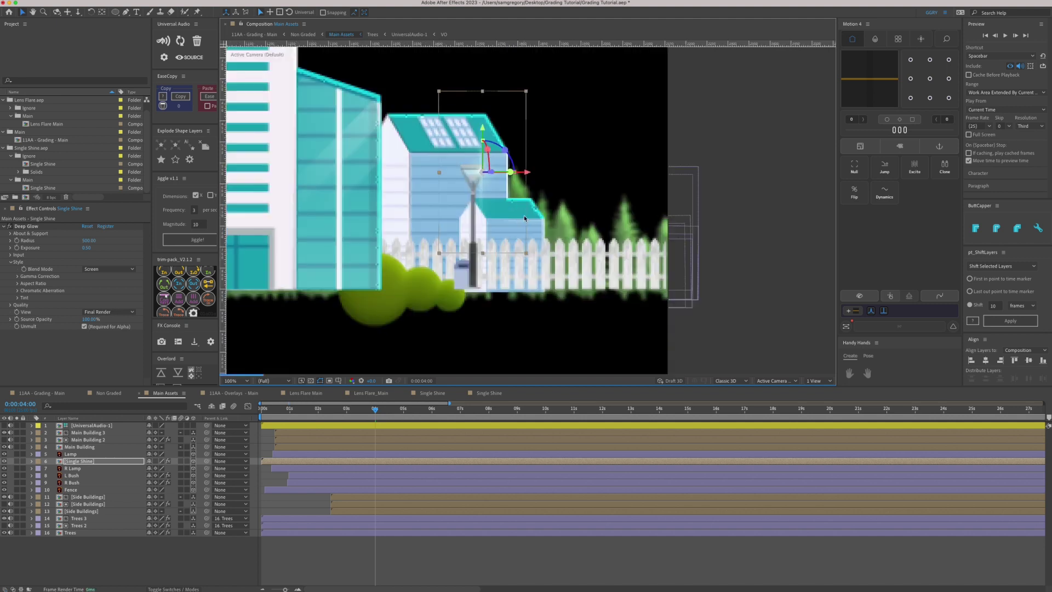
scroll(524, 215, down, 2)
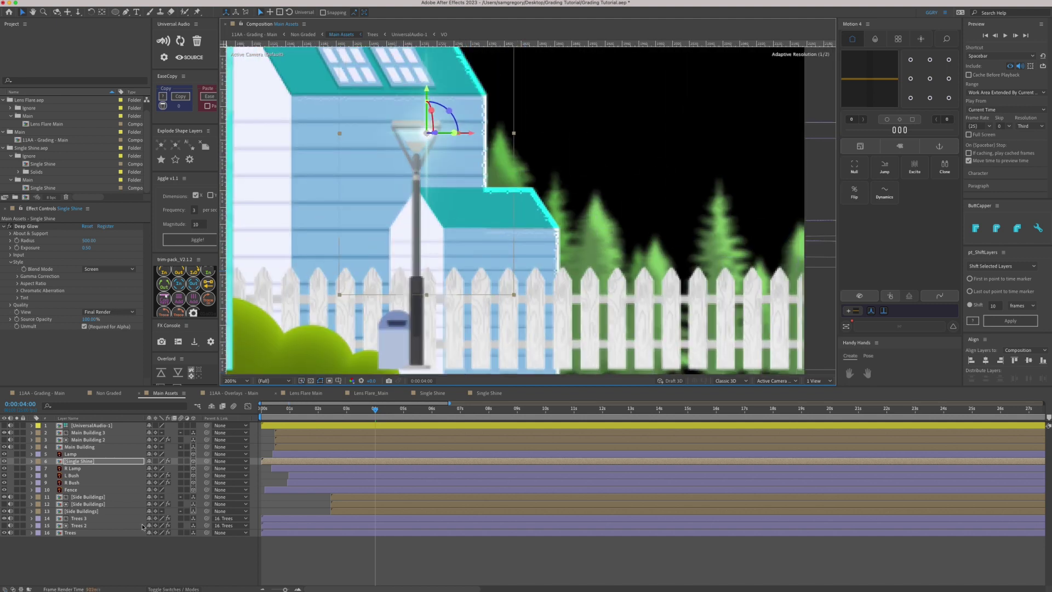
key(r)
click(158, 491)
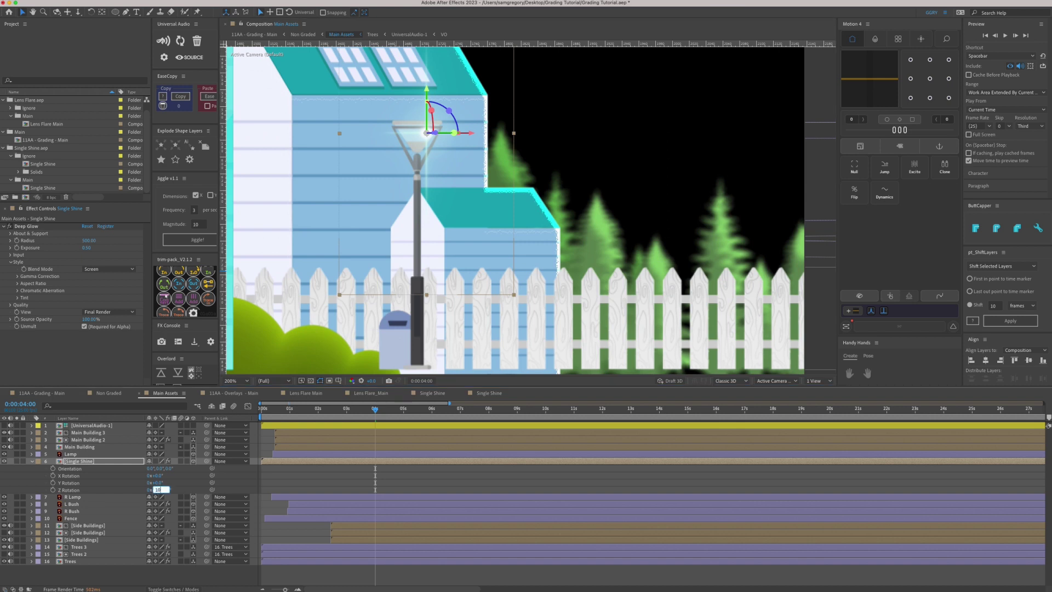
text(10)
key(Return)
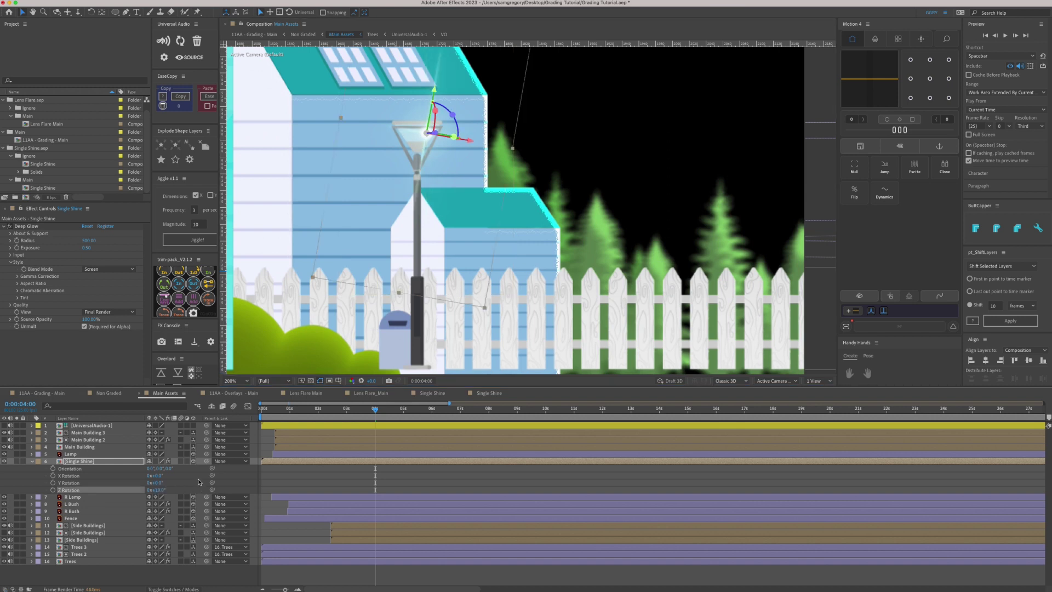
drag(207, 462, 74, 497)
click(33, 395)
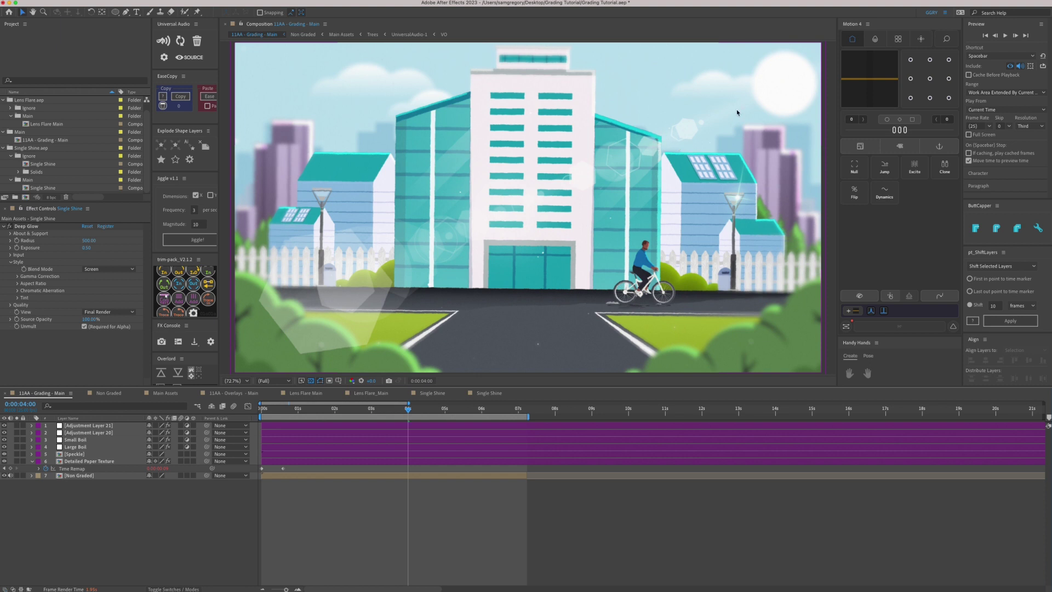
click(412, 265)
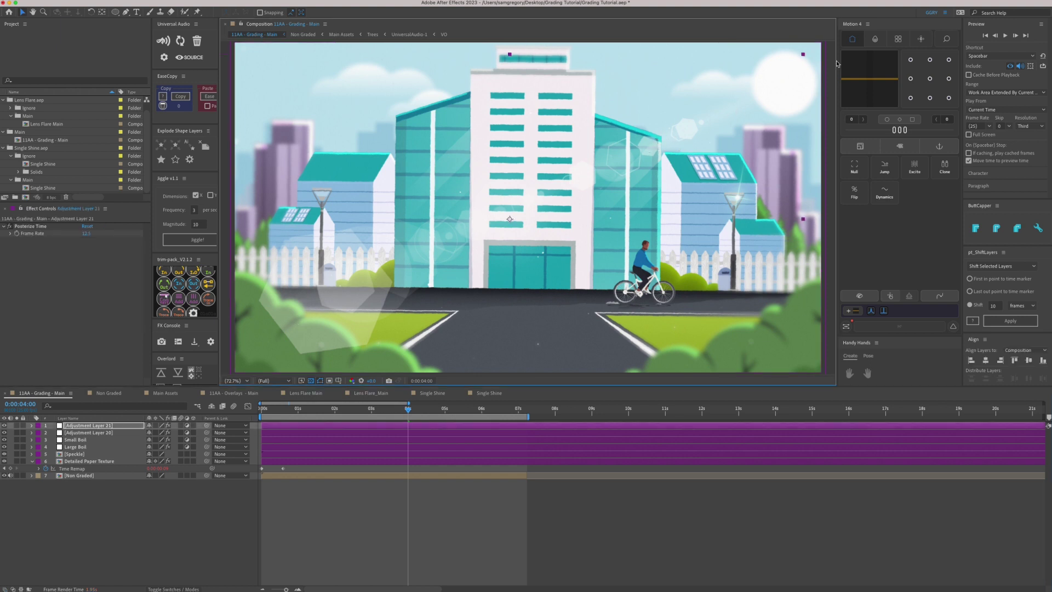